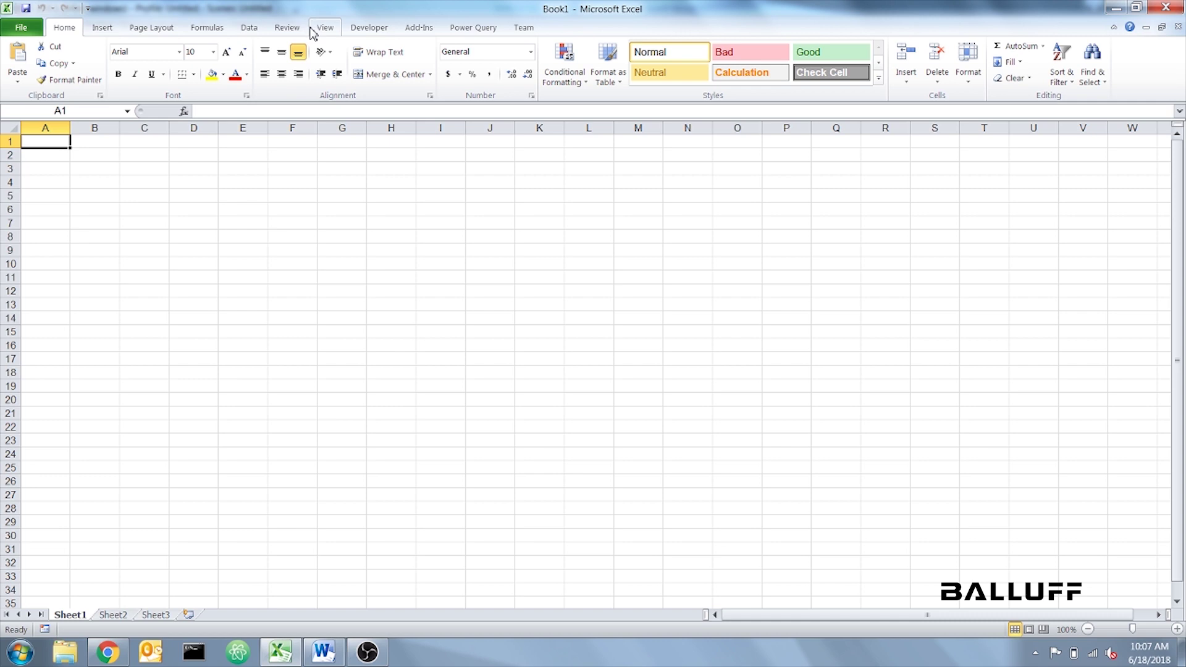
From the tray network icon, open Network and Sharing Center's list of network adapters.
{"action": "left_click", "coordinate": [1095, 662]}
{"action": "right_click", "coordinate": [1093, 661]}
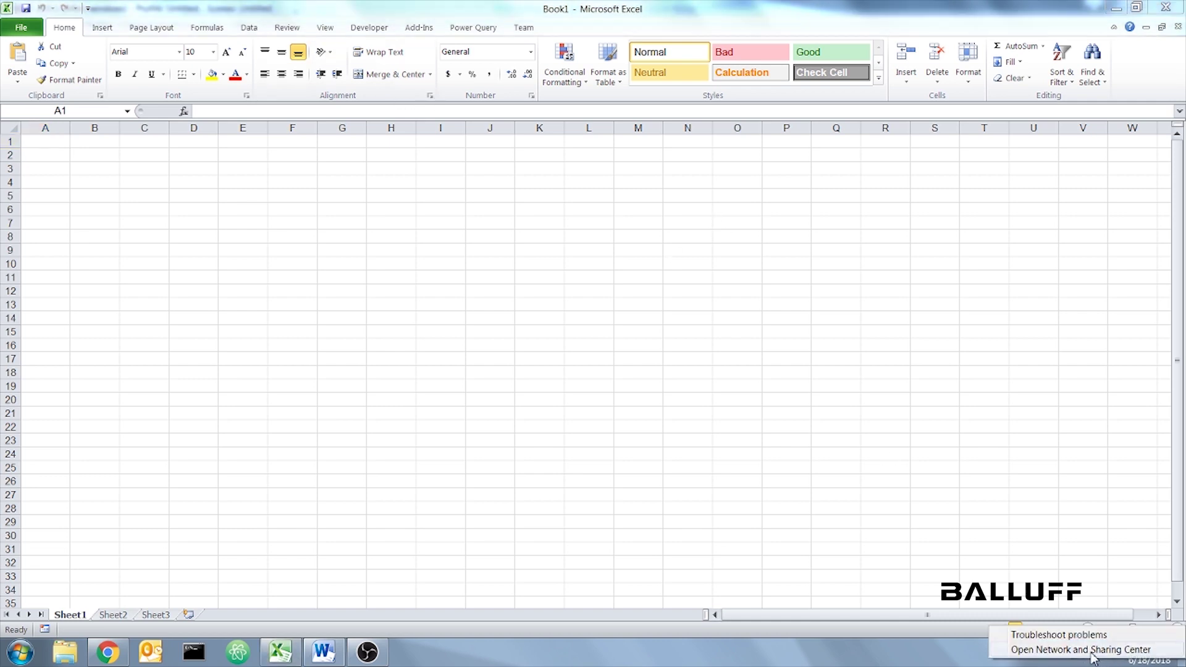
{"action": "left_click", "coordinate": [1092, 654]}
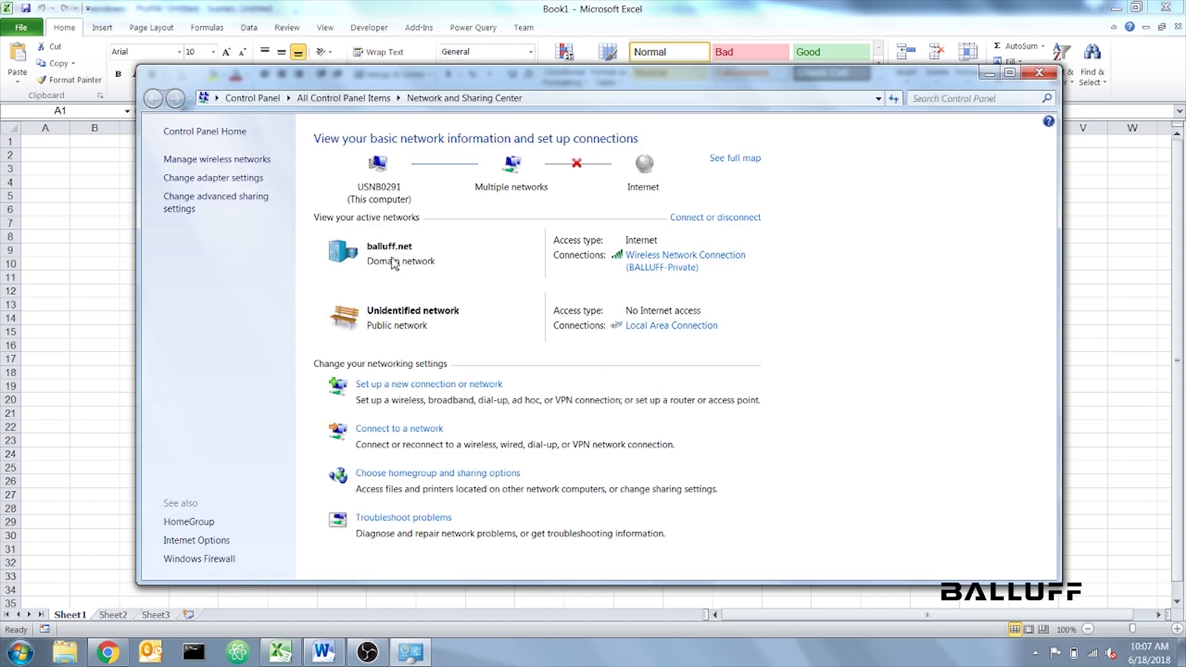
{"action": "left_click", "coordinate": [226, 179]}
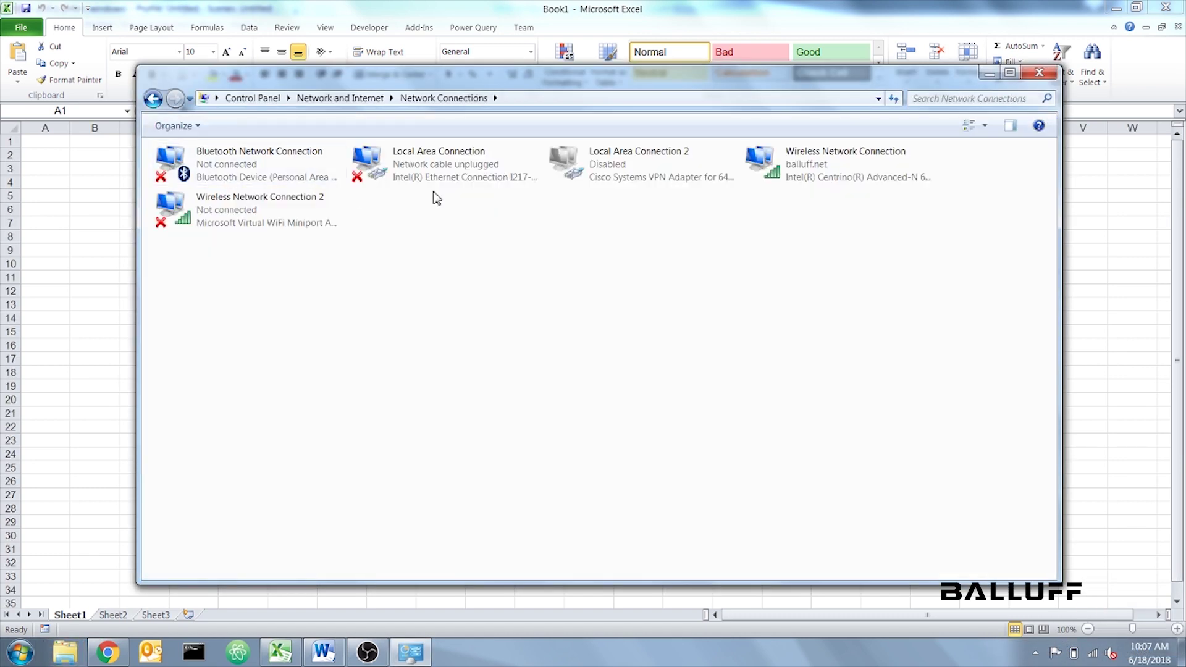
Confirm Local Area Connection's IPv4 is static 192.168.1.64, mask 255.0.0.0, then close the windows.
{"action": "right_click", "coordinate": [466, 182]}
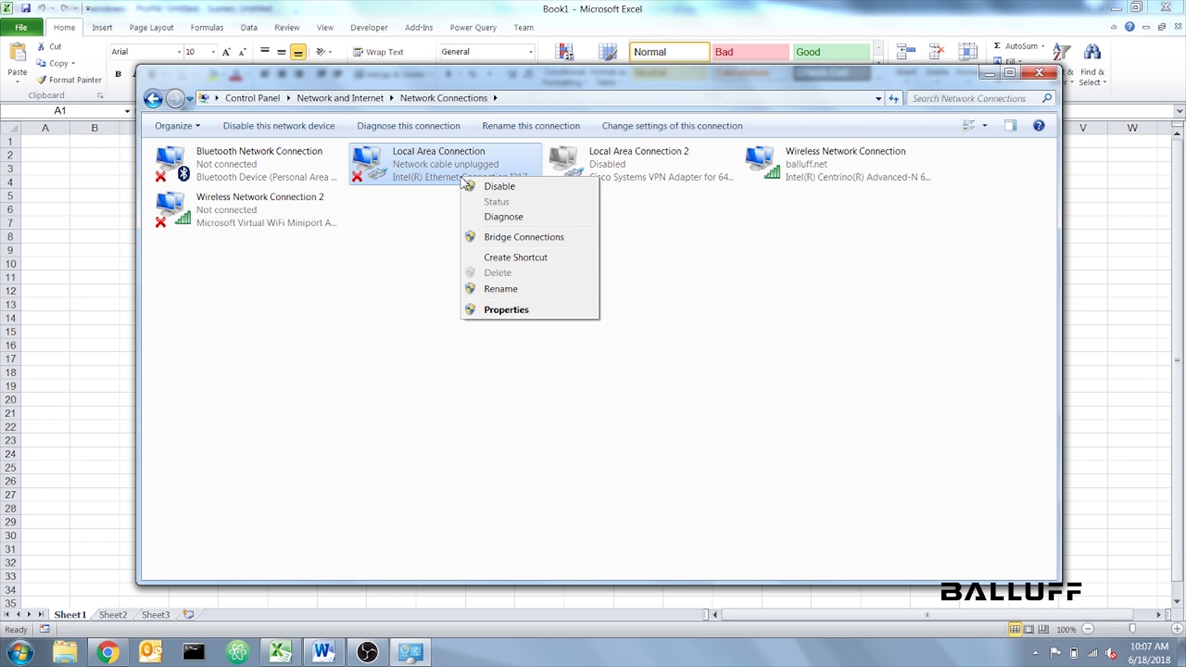
{"action": "left_click", "coordinate": [501, 311]}
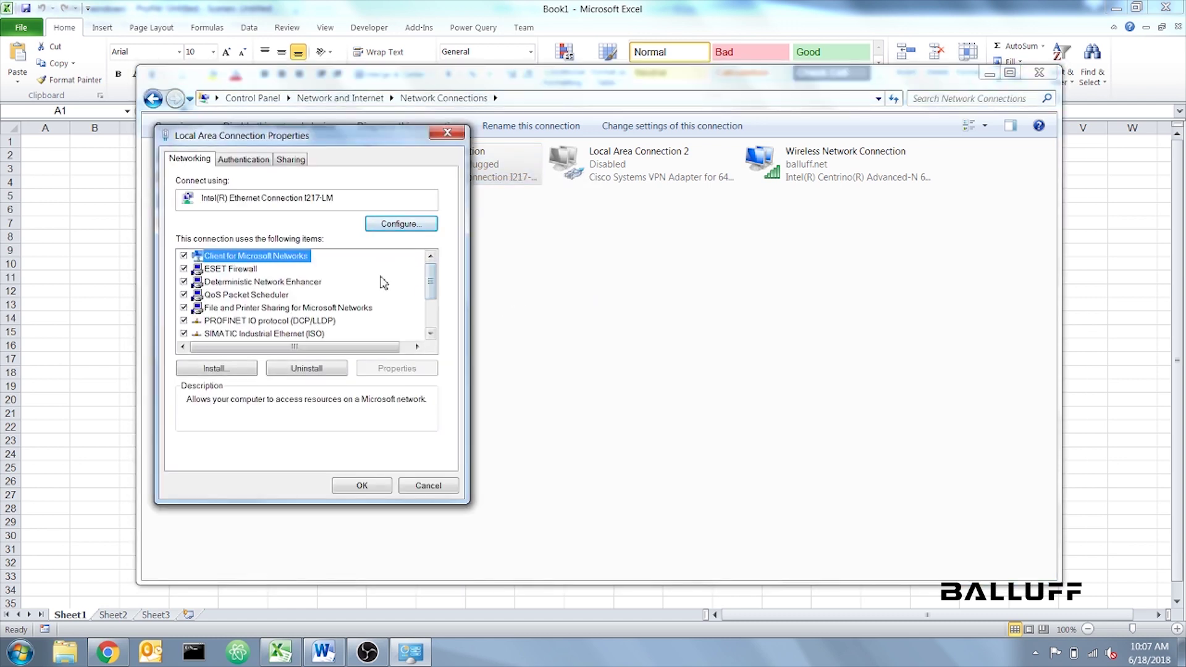
{"action": "left_click_drag", "start_coordinate": [431, 290], "coordinate": [433, 308]}
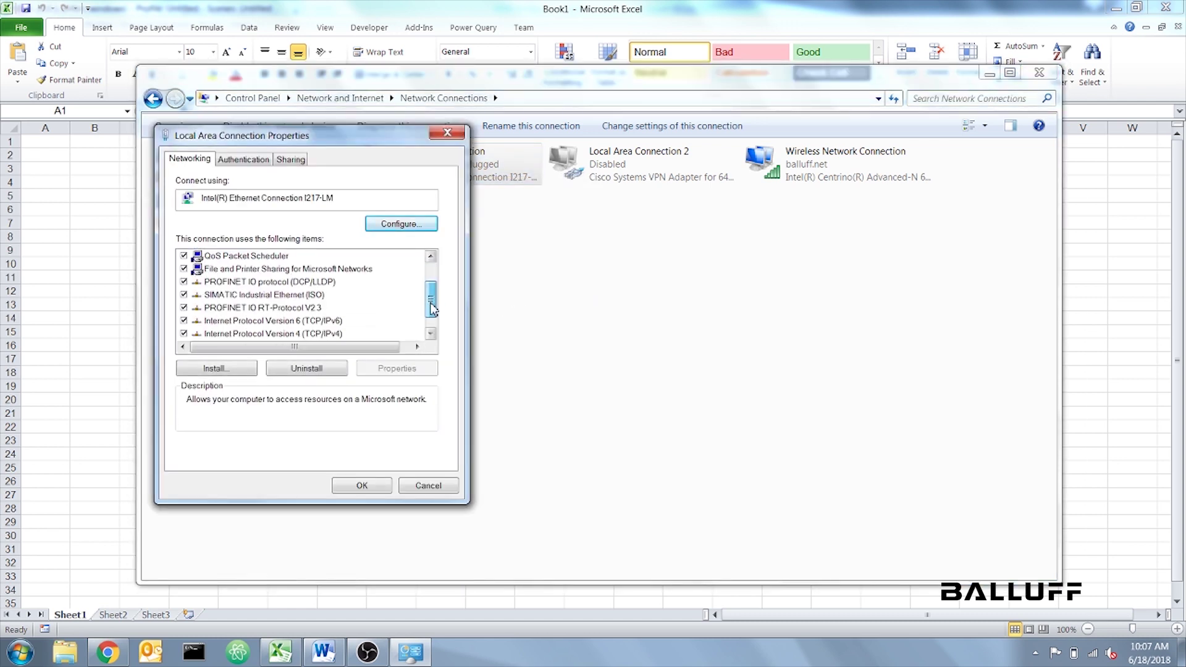
{"action": "left_click", "coordinate": [279, 335]}
{"action": "left_click", "coordinate": [380, 369]}
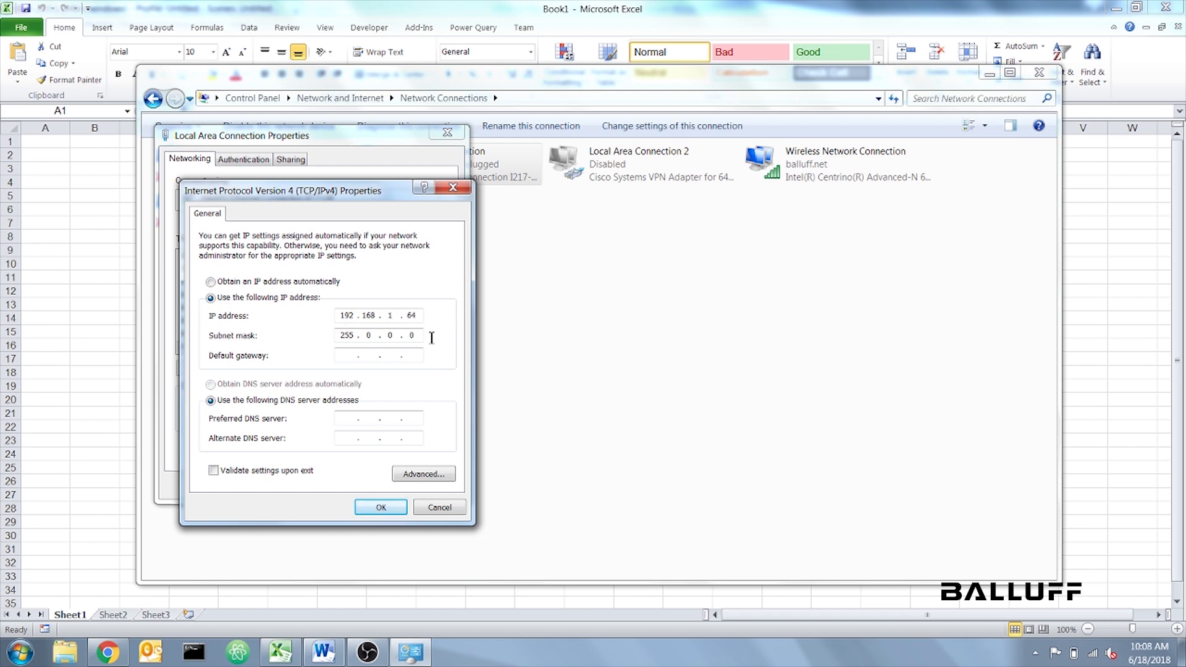
{"action": "left_click", "coordinate": [403, 510]}
{"action": "key", "text": "Return"}
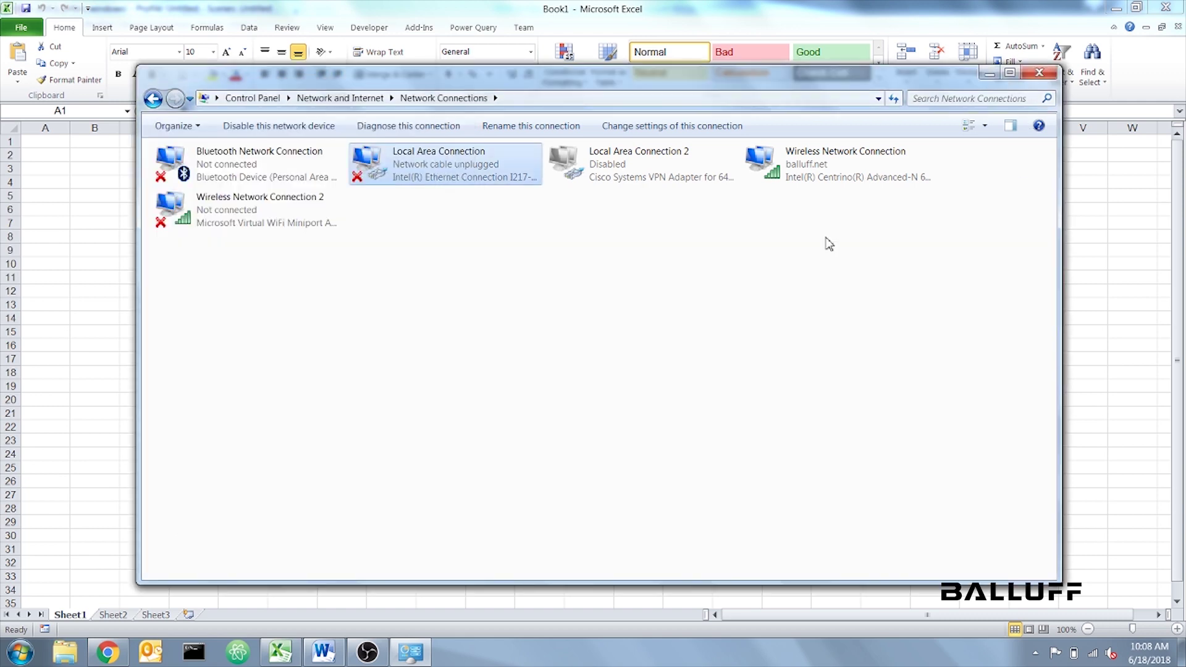
{"action": "left_click", "coordinate": [1039, 72]}
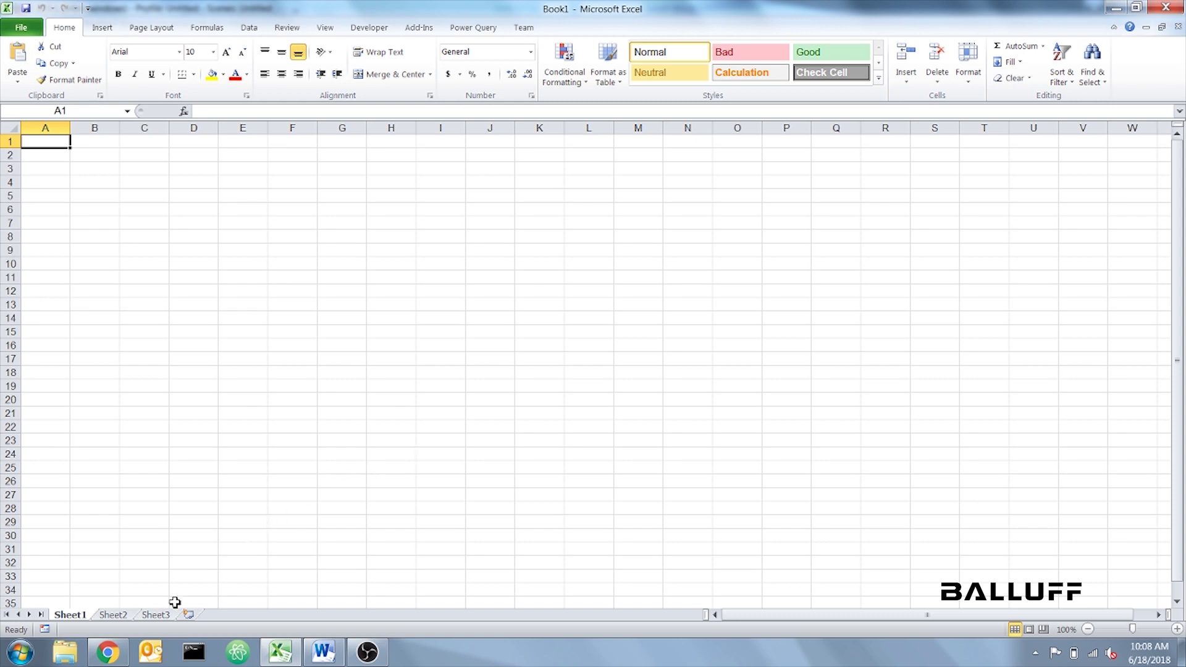
Bring the Balluff BNI page forward in Chrome and open its Config page.
{"action": "mouse_move", "coordinate": [127, 656]}
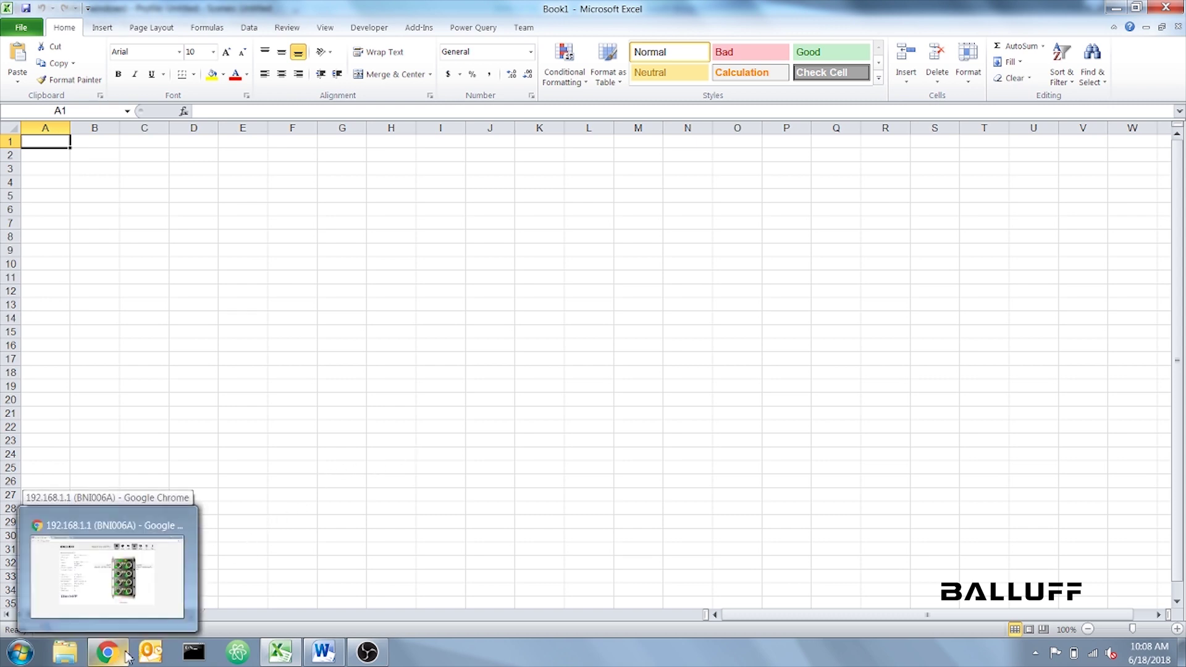
{"action": "left_click", "coordinate": [105, 571]}
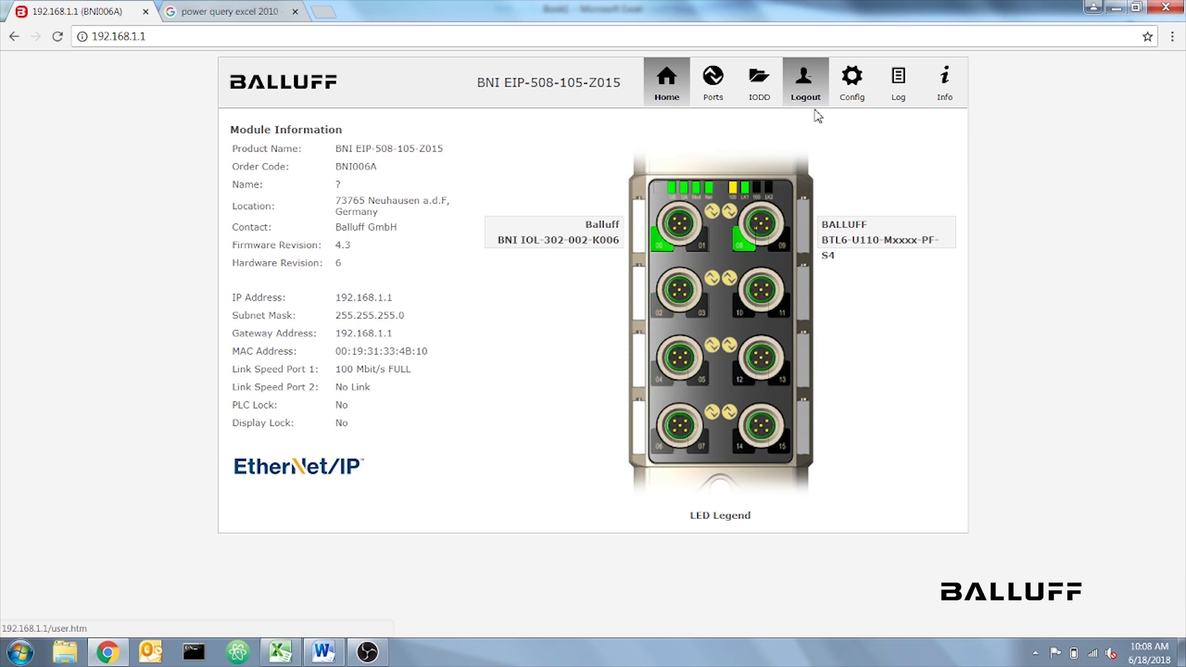
{"action": "left_click", "coordinate": [860, 103]}
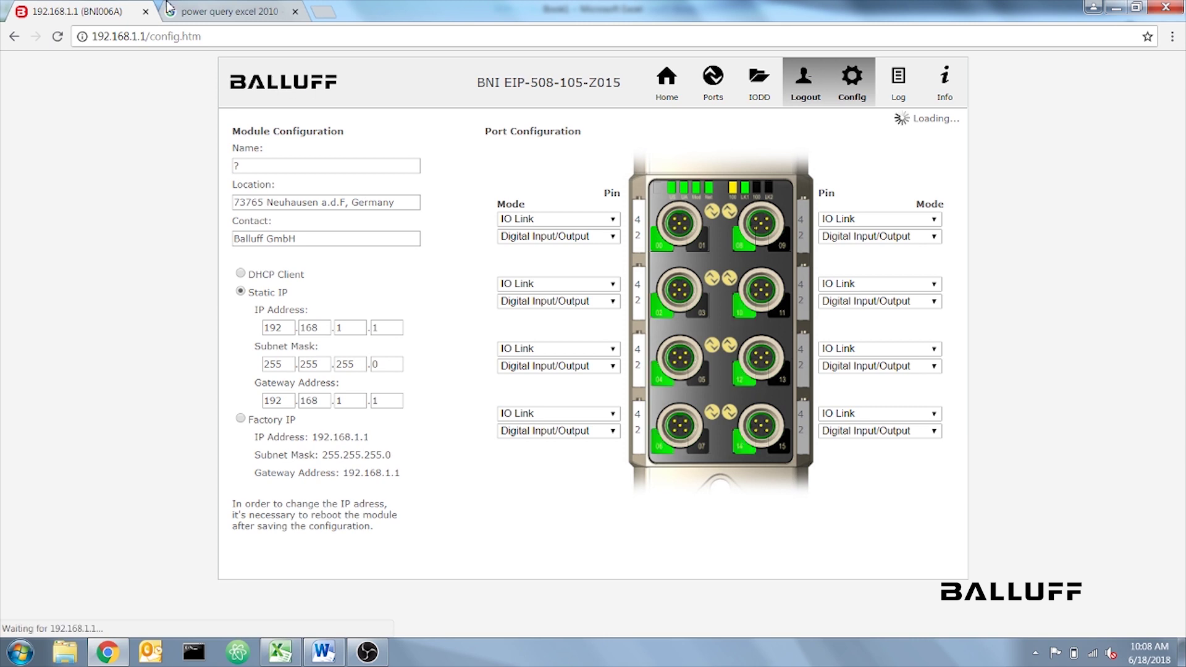
Replace config.htm with dprop.jsn in the 192.168.1.1 address and load the JSON data.
{"action": "double_click", "coordinate": [189, 36]}
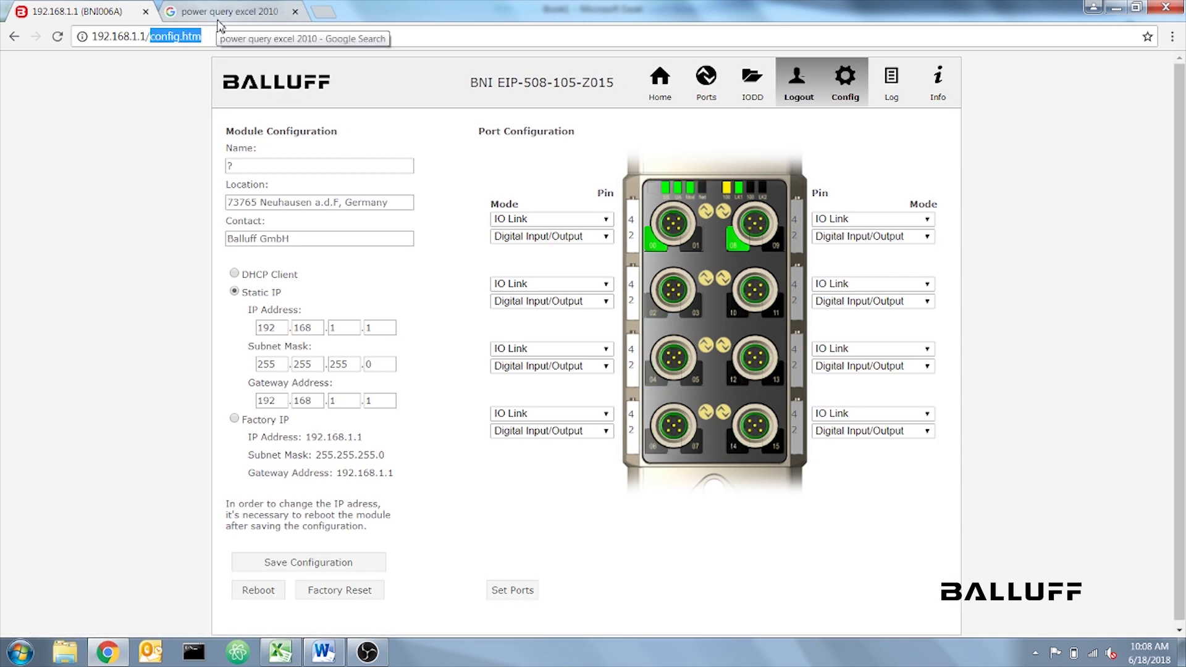
{"action": "type", "text": "dprop.j"}
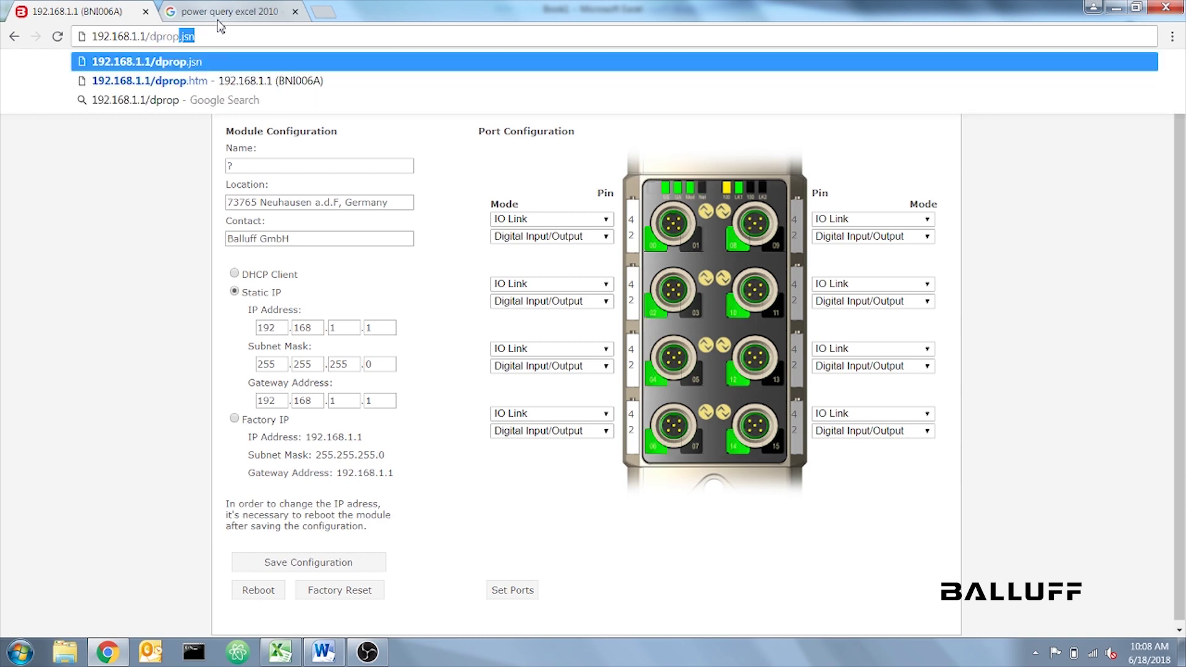
{"action": "type", "text": "sn"}
{"action": "key", "text": "Return"}
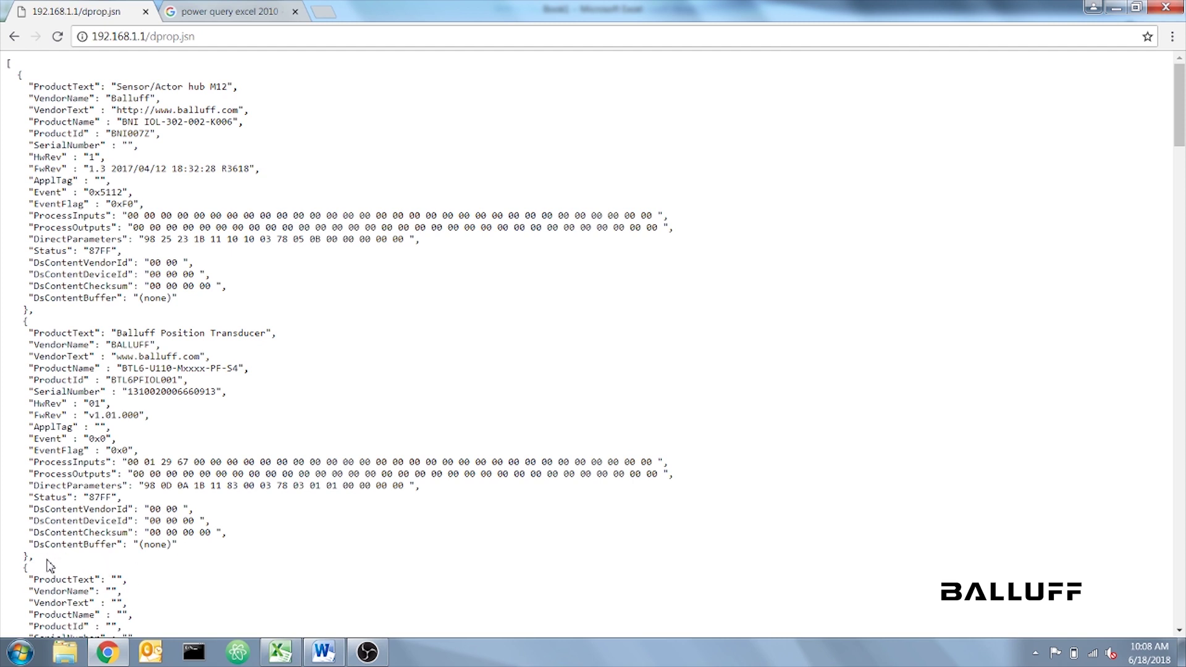
Inspect the transducer's ProcessInputs bytes, reload the data, then show the 'power query excel 2010' search results.
{"action": "left_click_drag", "start_coordinate": [36, 559], "coordinate": [14, 321]}
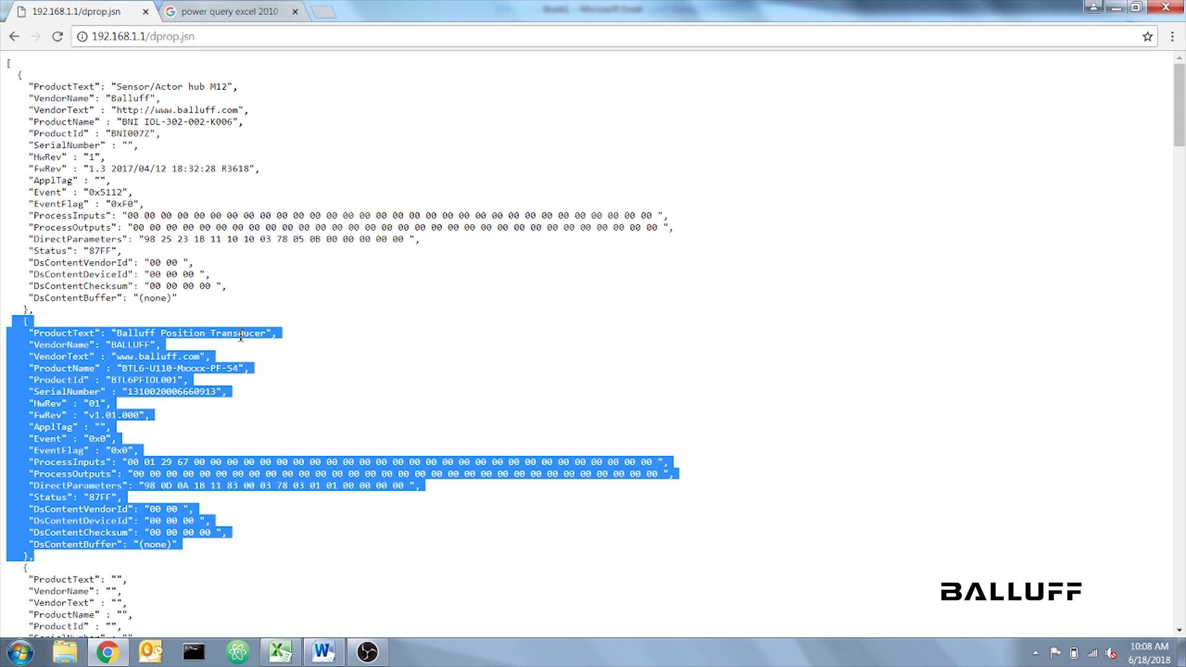
{"action": "left_click", "coordinate": [264, 553]}
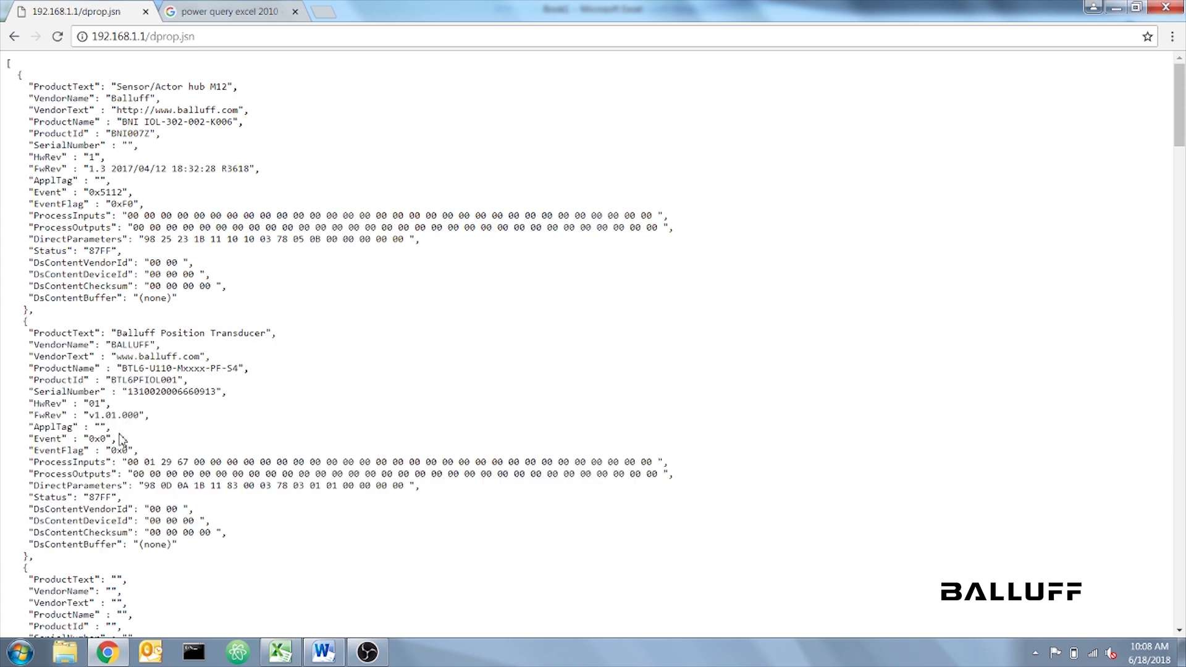
{"action": "left_click_drag", "start_coordinate": [130, 463], "coordinate": [190, 460]}
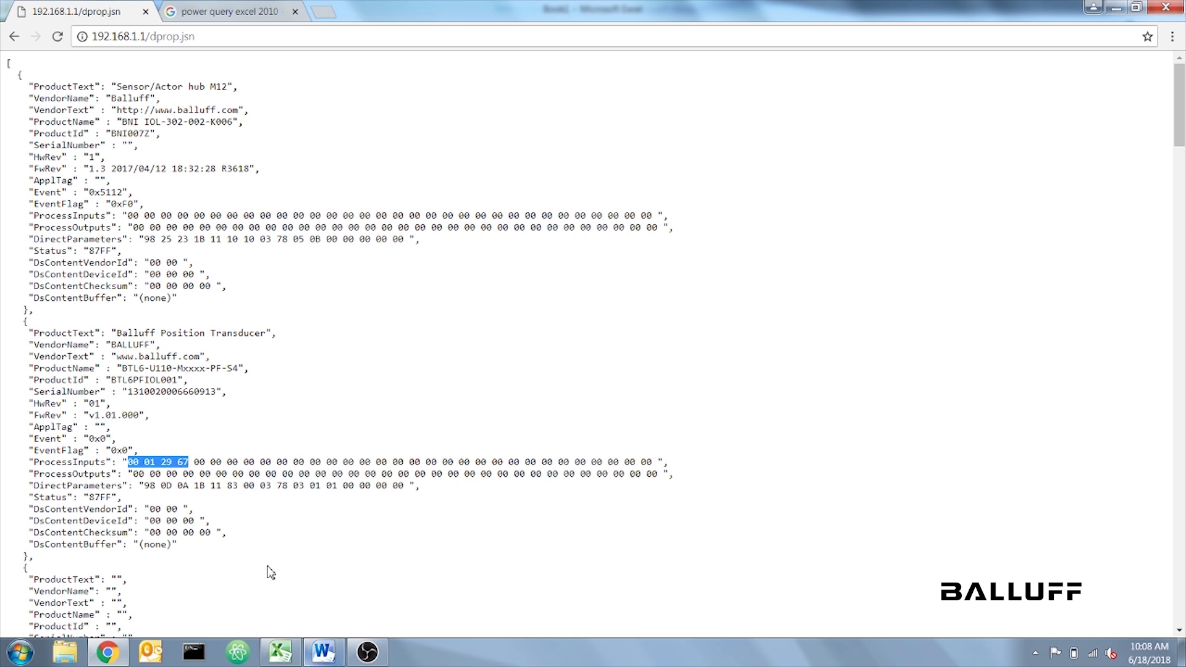
{"action": "left_click", "coordinate": [58, 37]}
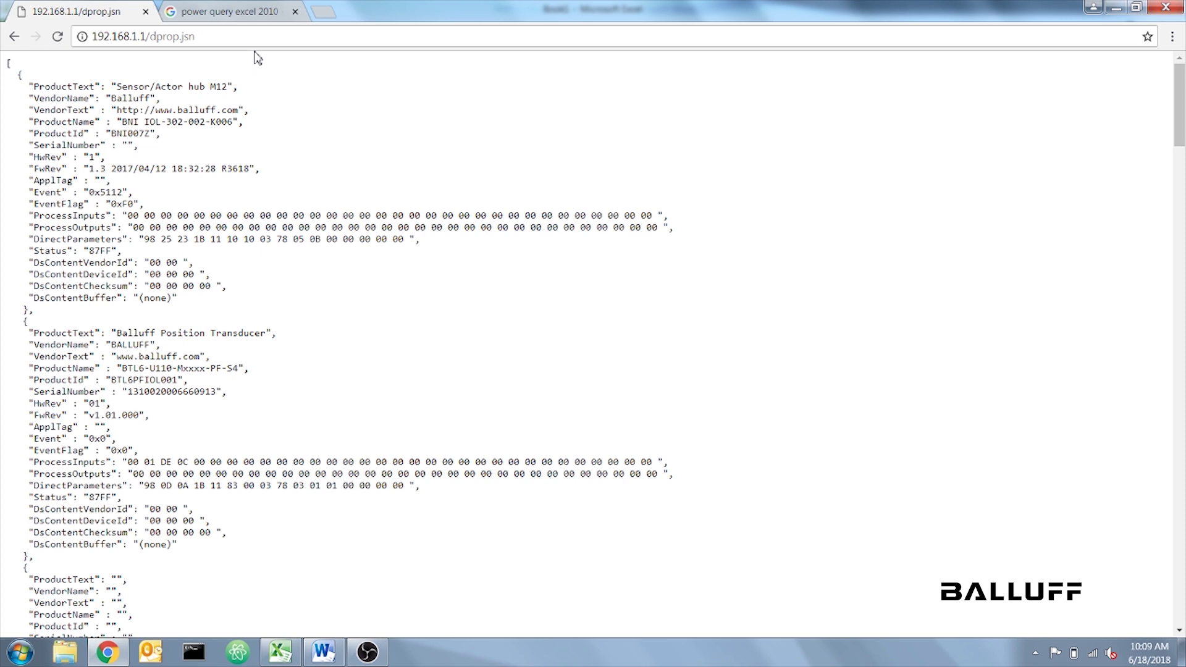
{"action": "left_click", "coordinate": [248, 19]}
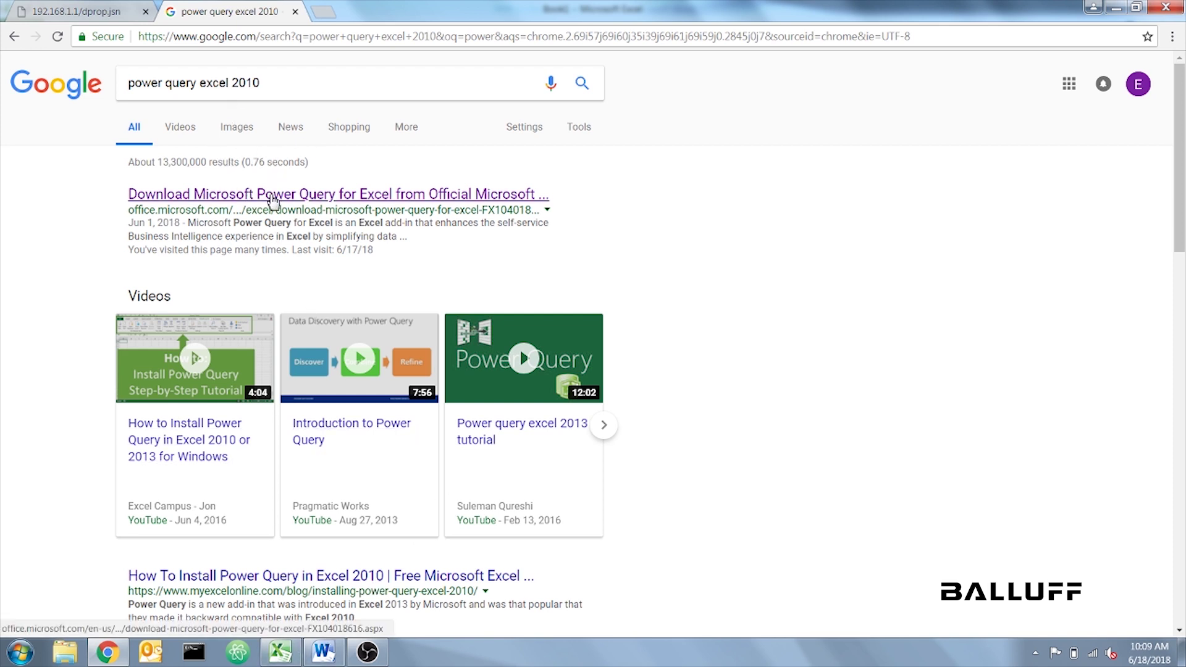
Open Microsoft's Power Query download page and start the download.
{"action": "left_click", "coordinate": [239, 198]}
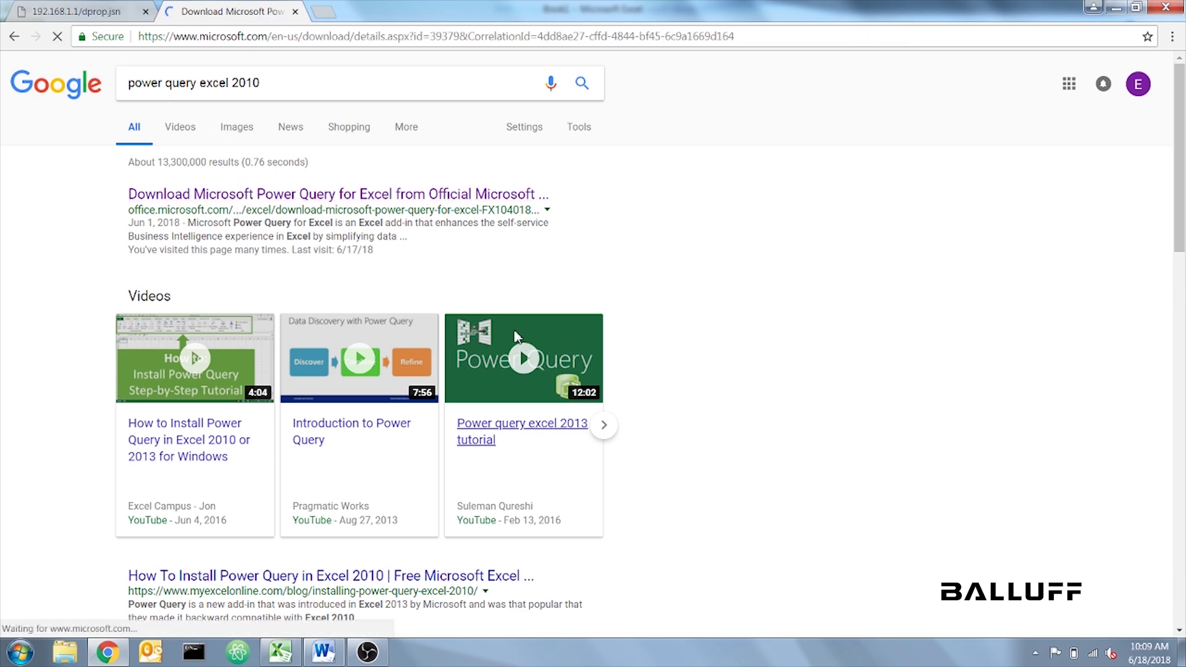
{"action": "scroll", "coordinate": [605, 434], "scroll_direction": "down", "scroll_amount": 1}
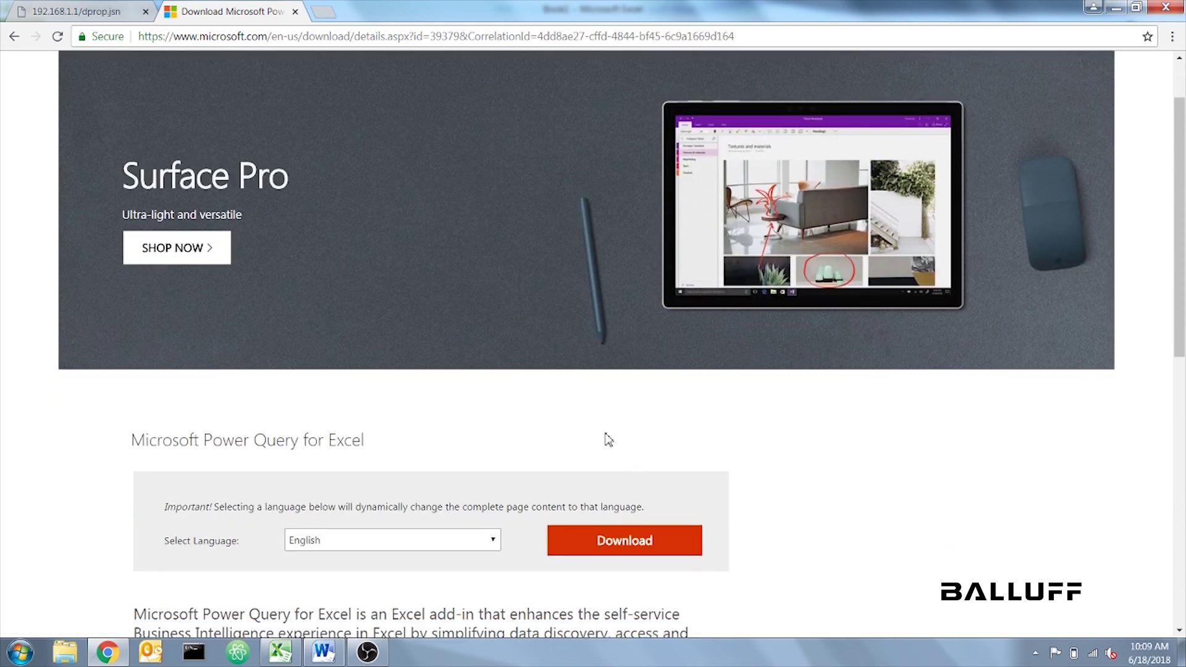
{"action": "left_click", "coordinate": [602, 544]}
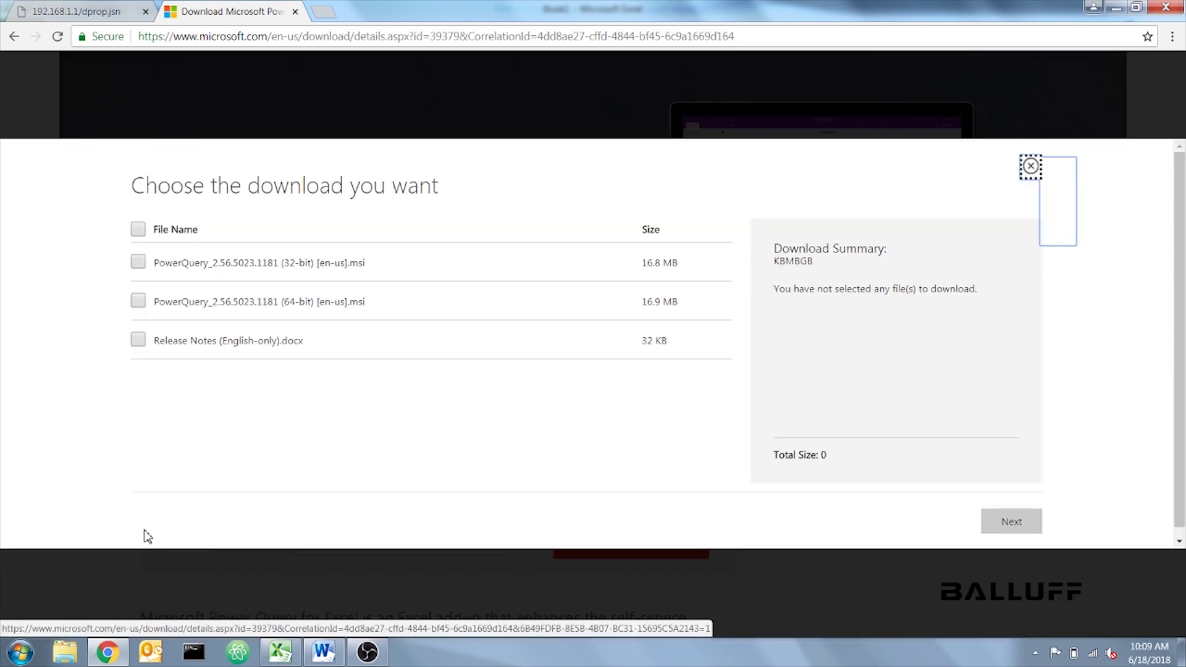
Check the PC's basic system information in Control Panel, then close it.
{"action": "left_click", "coordinate": [21, 651]}
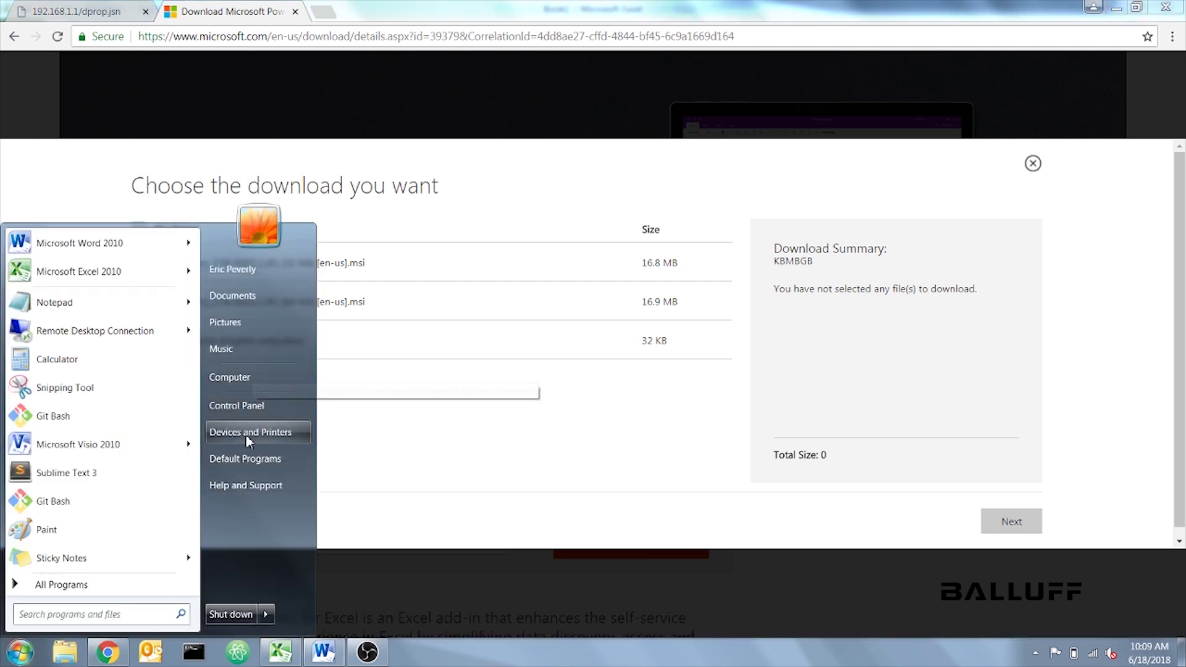
{"action": "left_click", "coordinate": [250, 408]}
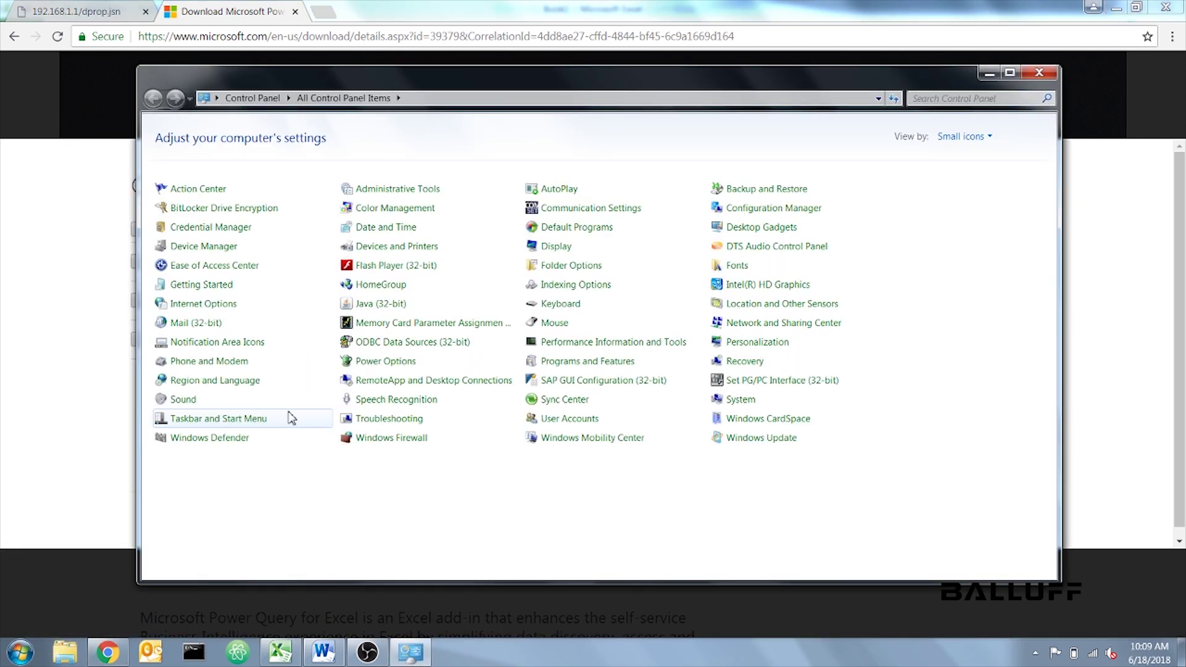
{"action": "left_click", "coordinate": [741, 399]}
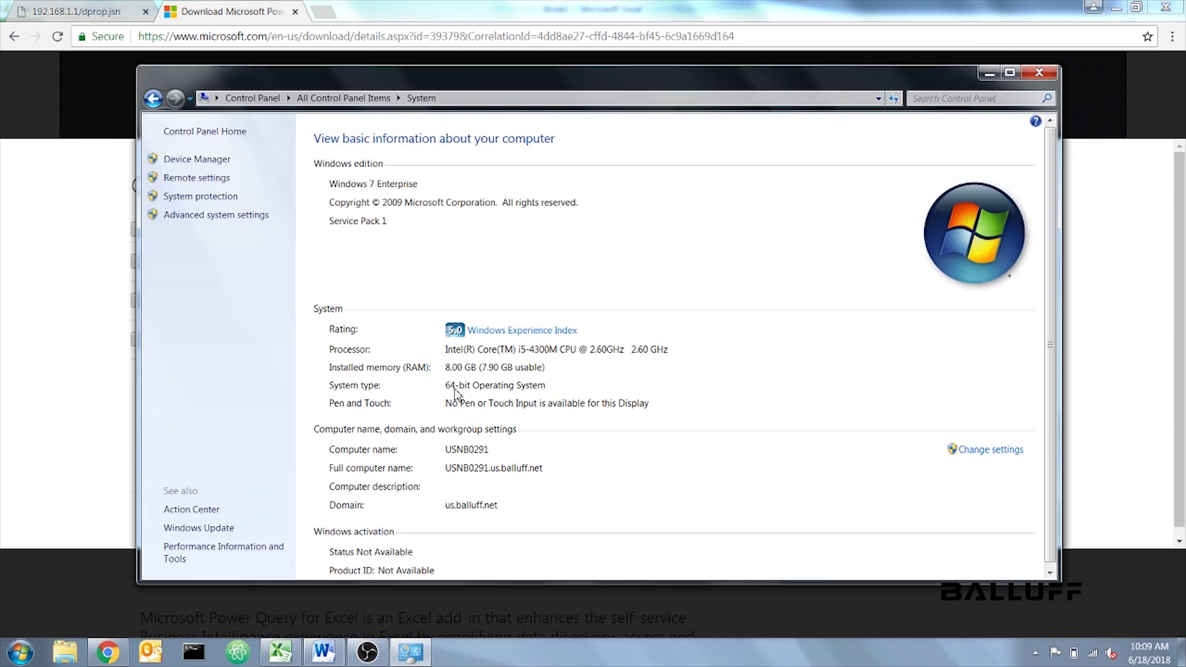
{"action": "left_click", "coordinate": [1038, 73]}
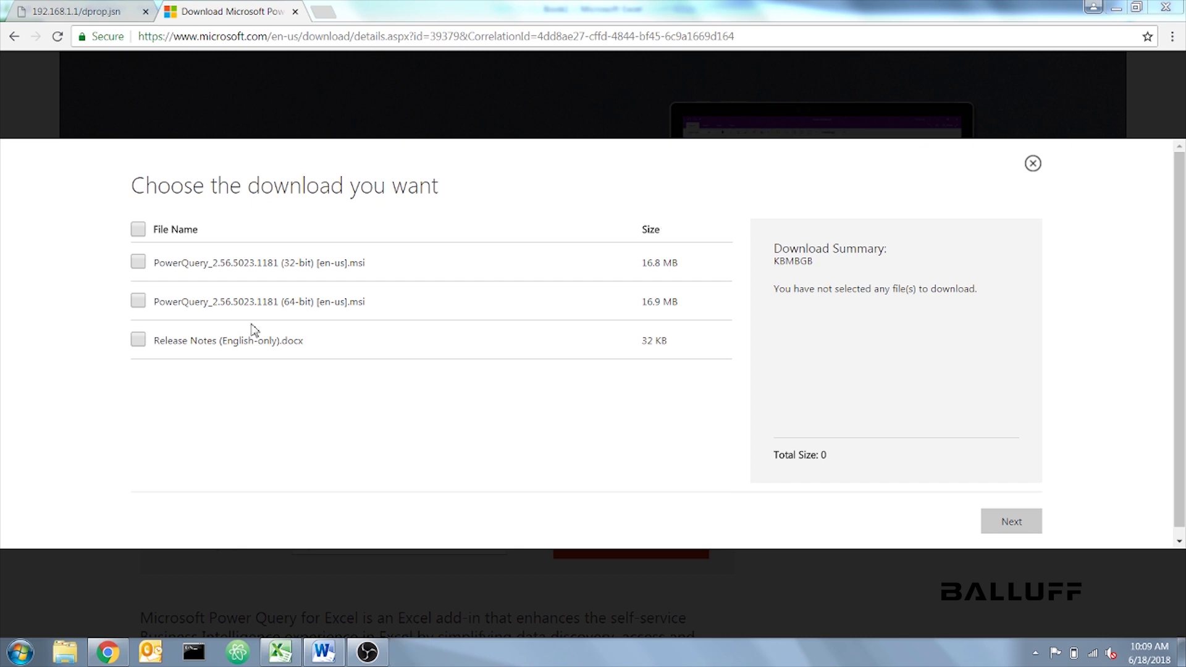
Select the 64-bit PowerQuery .msi installer, then close the download dialog and page.
{"action": "left_click", "coordinate": [137, 301]}
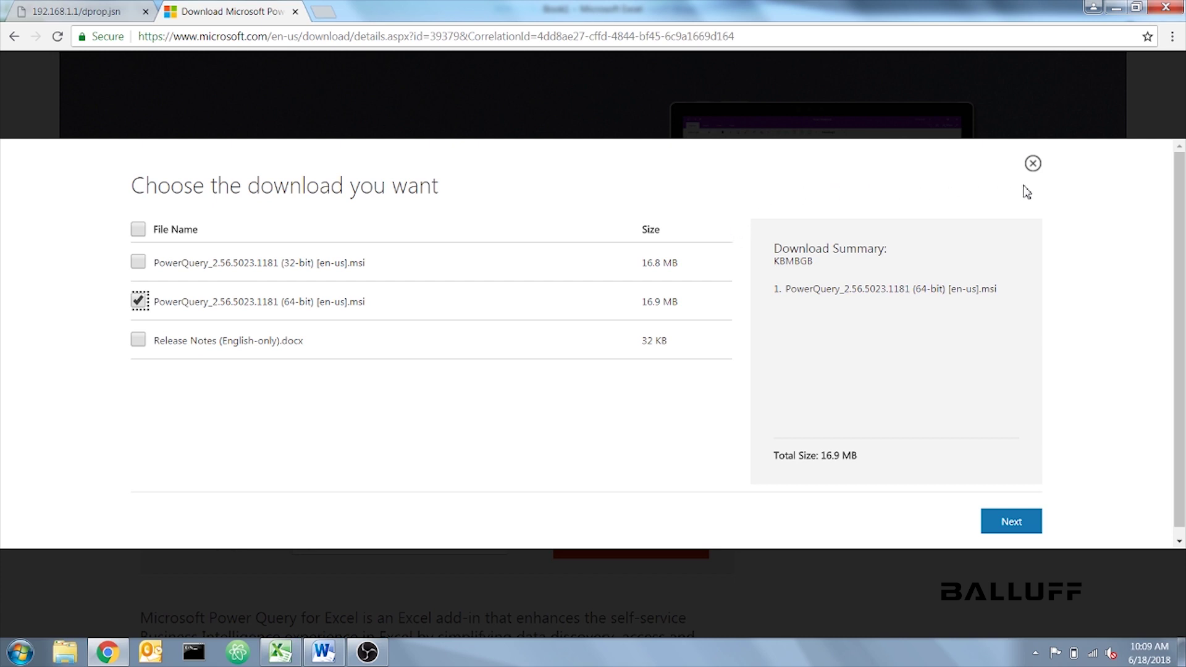
{"action": "left_click", "coordinate": [1033, 164]}
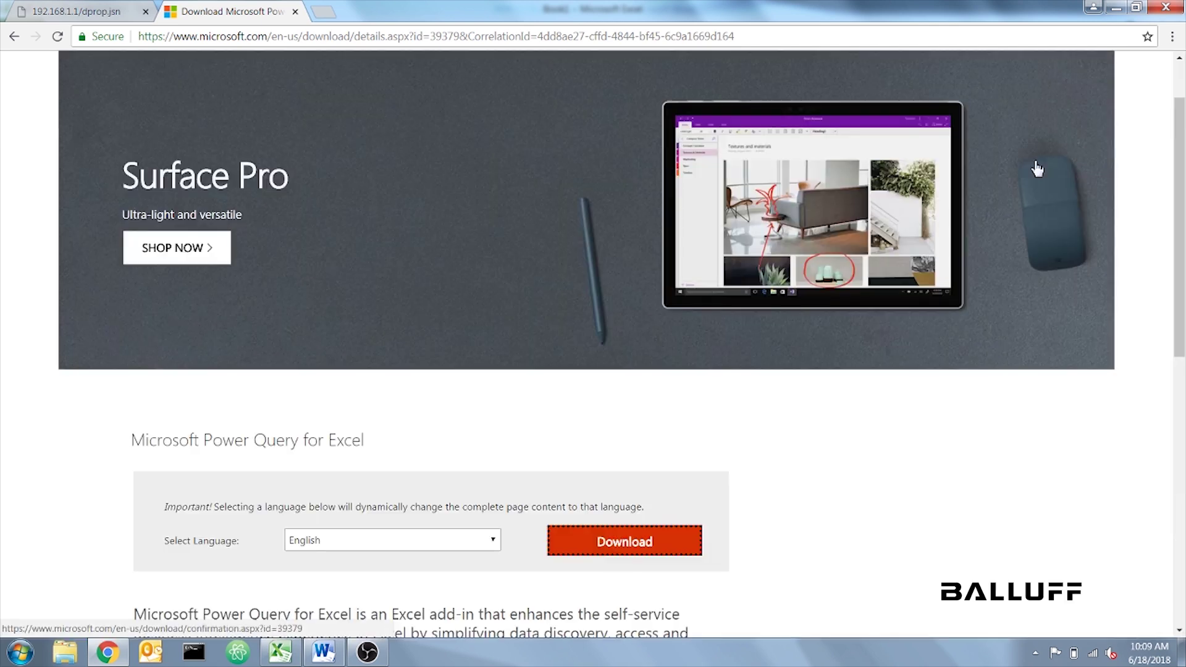
{"action": "left_click", "coordinate": [296, 11]}
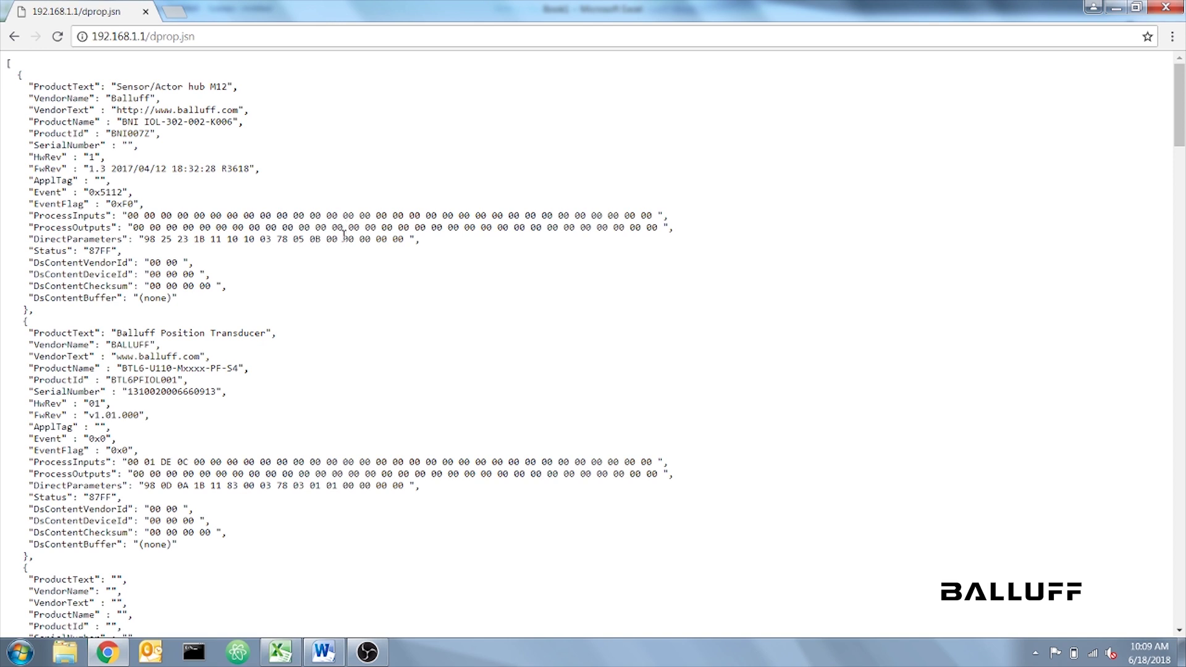
{"action": "left_click", "coordinate": [280, 652]}
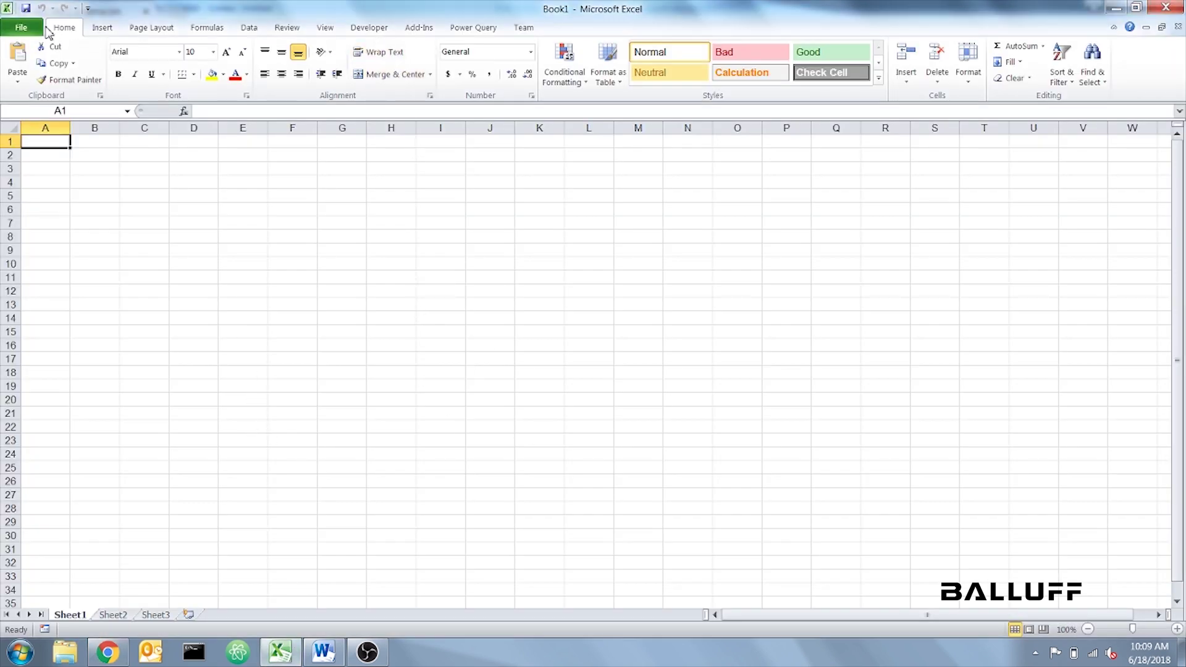
{"action": "left_click", "coordinate": [31, 31]}
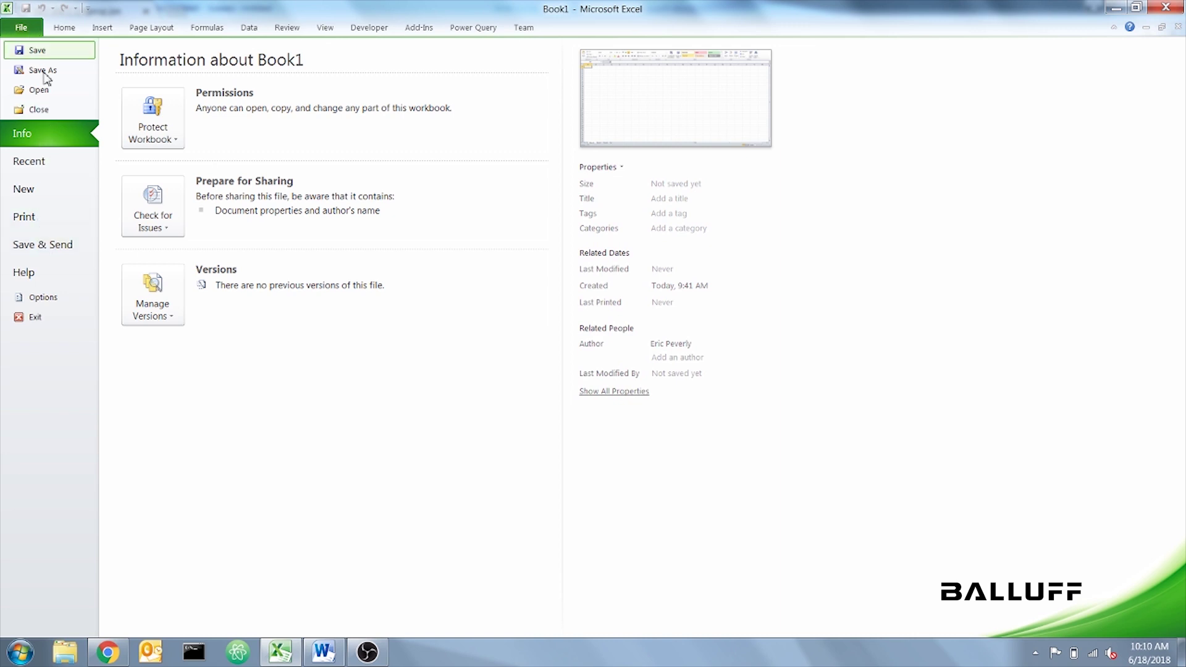
{"action": "left_click", "coordinate": [47, 297]}
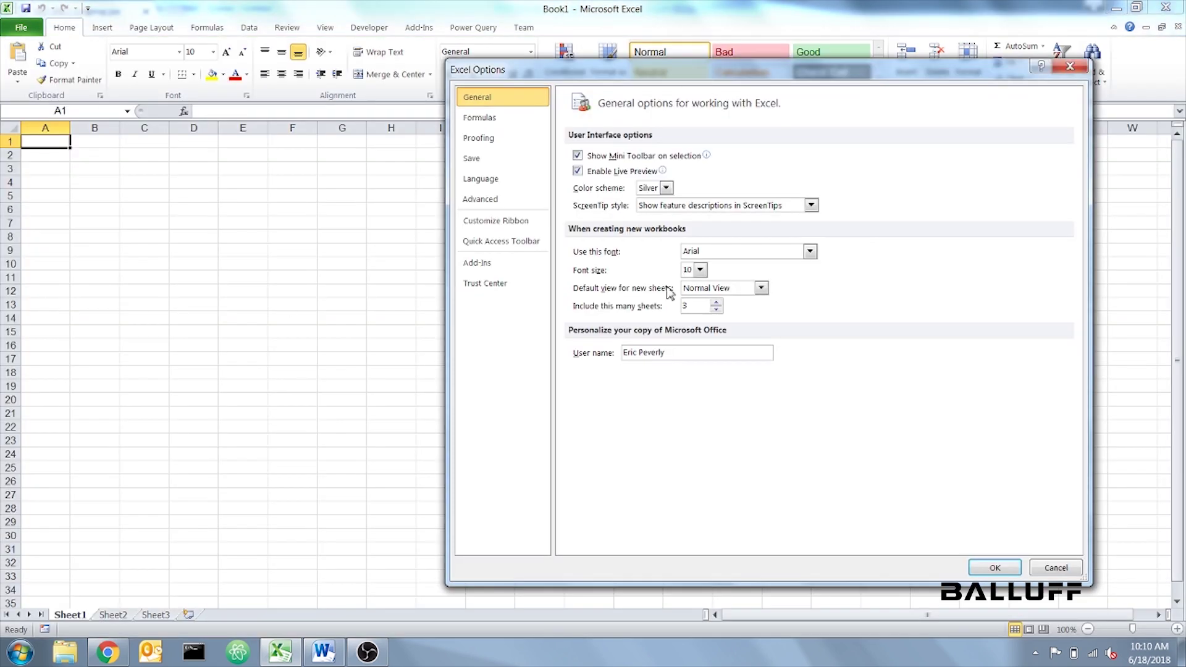
{"action": "left_click", "coordinate": [514, 221]}
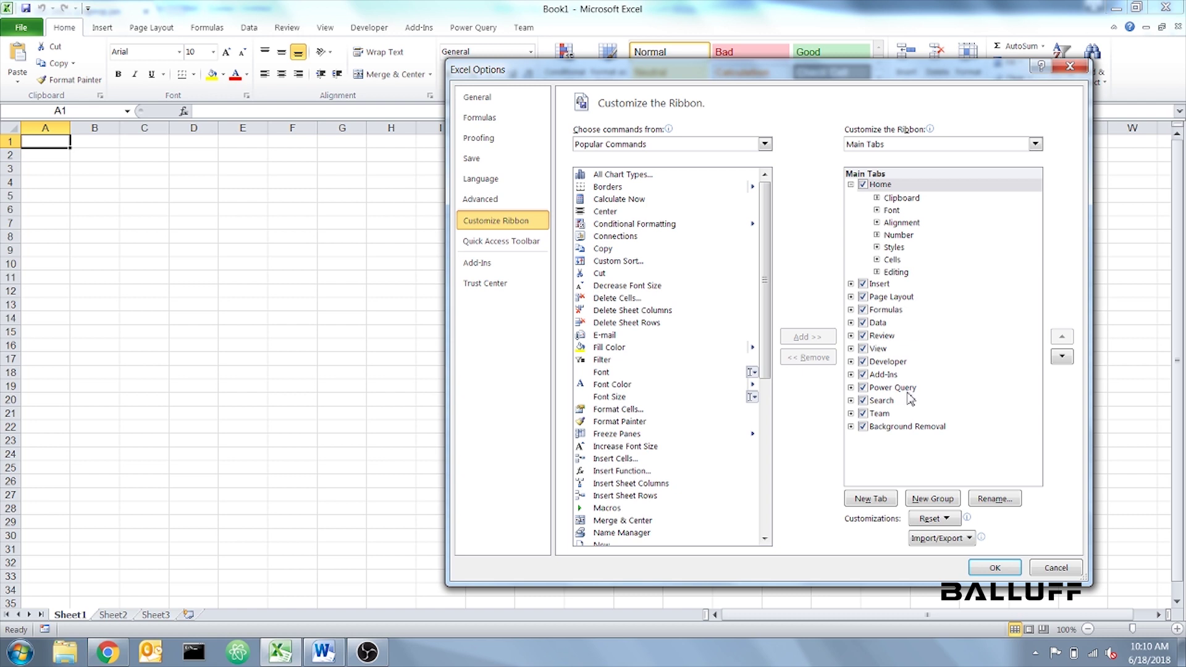
{"action": "left_click", "coordinate": [995, 568]}
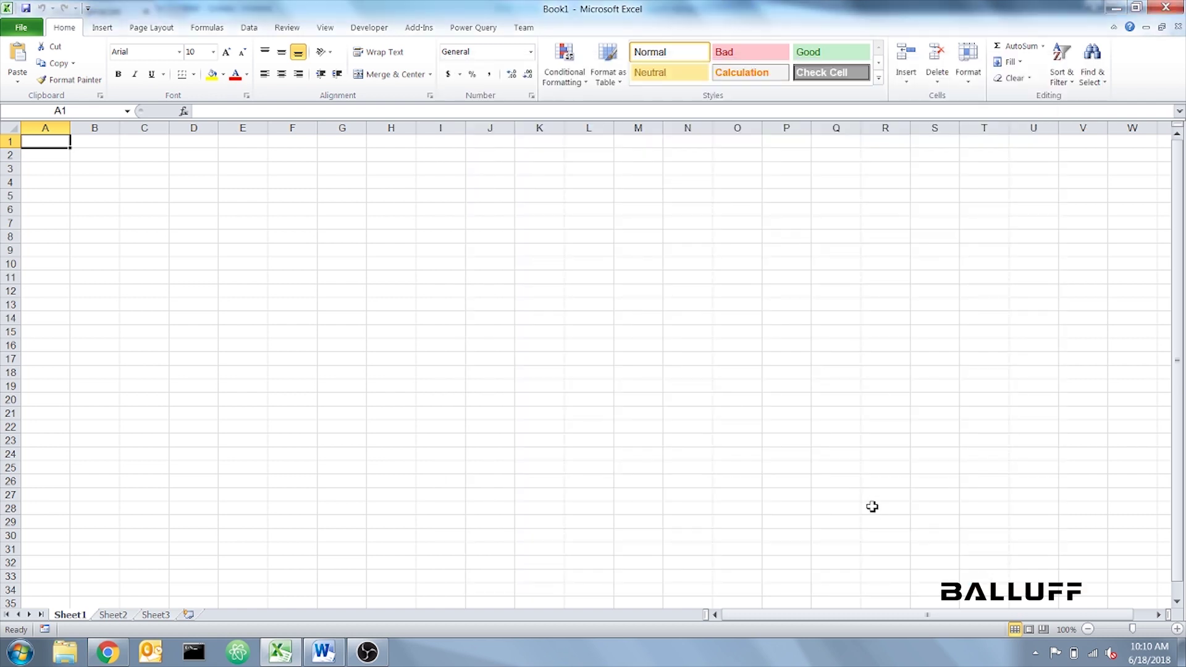
{"action": "left_click", "coordinate": [460, 30]}
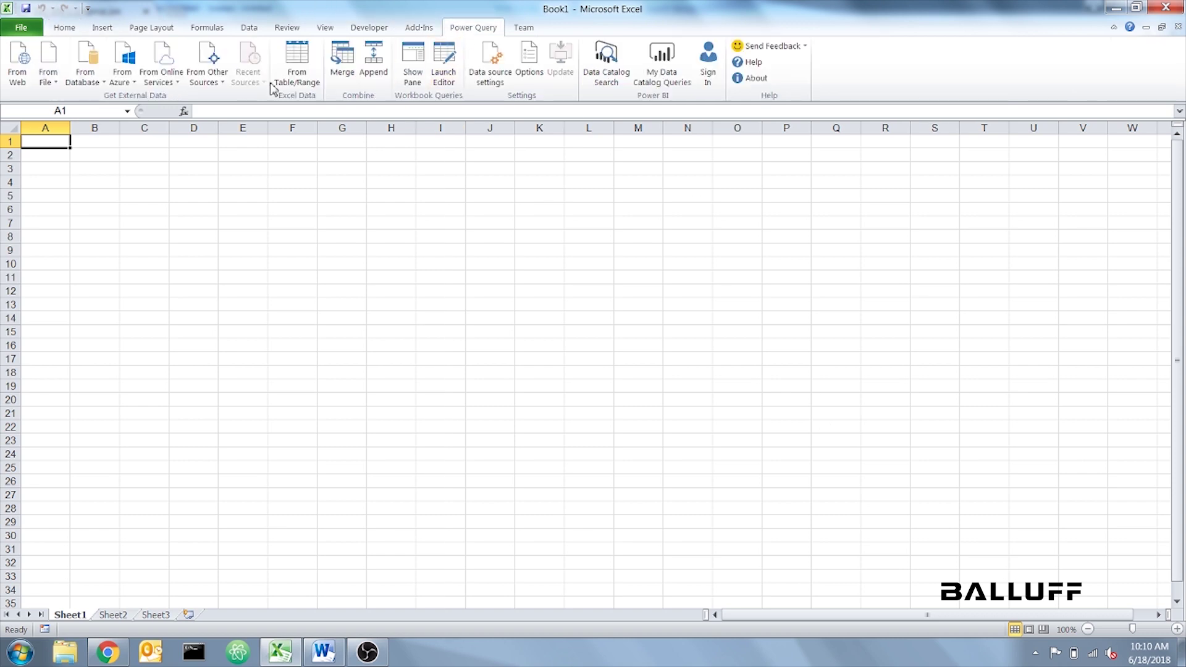
{"action": "left_click", "coordinate": [21, 66]}
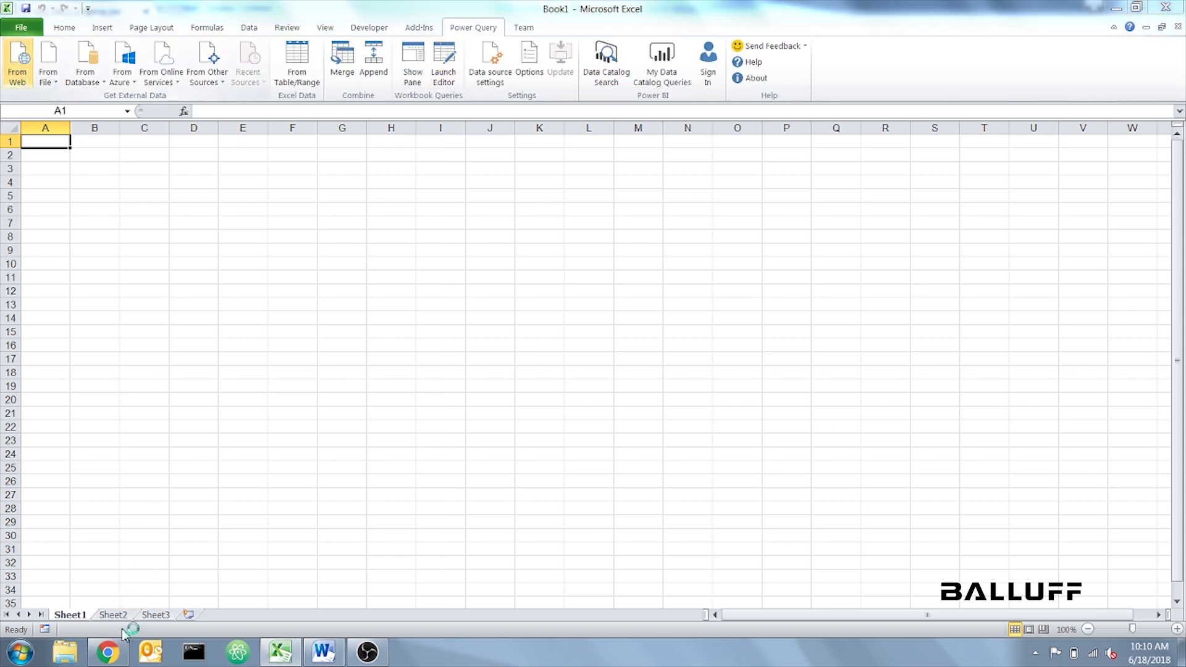
{"action": "left_click", "coordinate": [108, 651]}
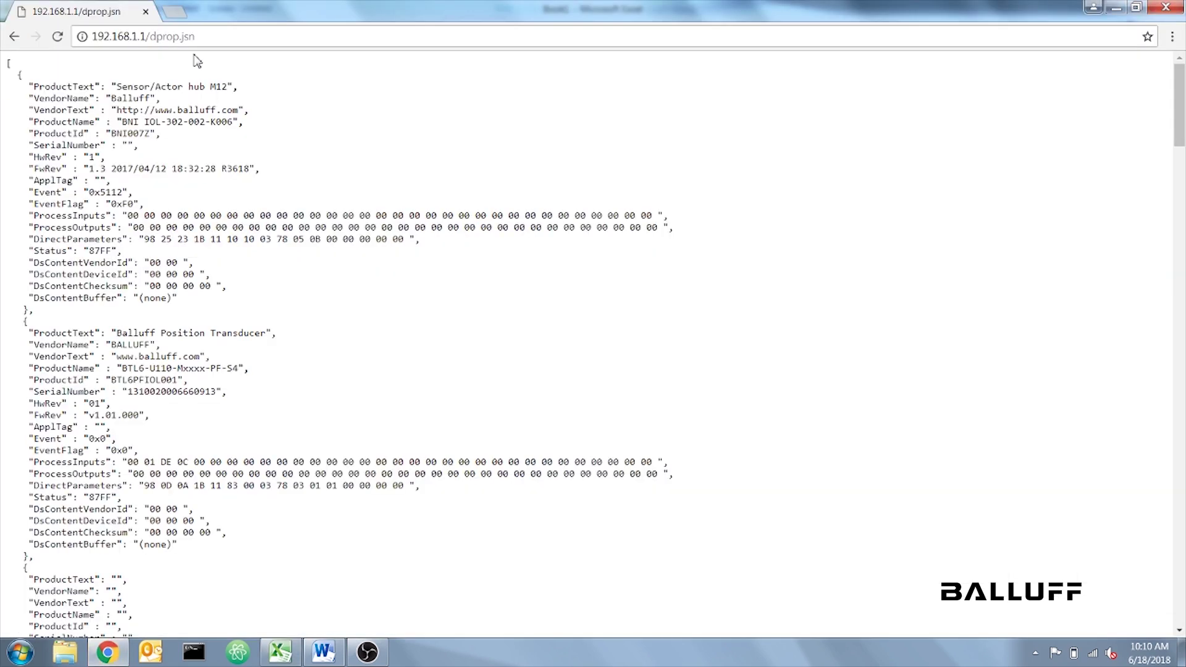
{"action": "left_click_drag", "start_coordinate": [208, 36], "coordinate": [78, 40]}
{"action": "key", "text": "ctrl+c"}
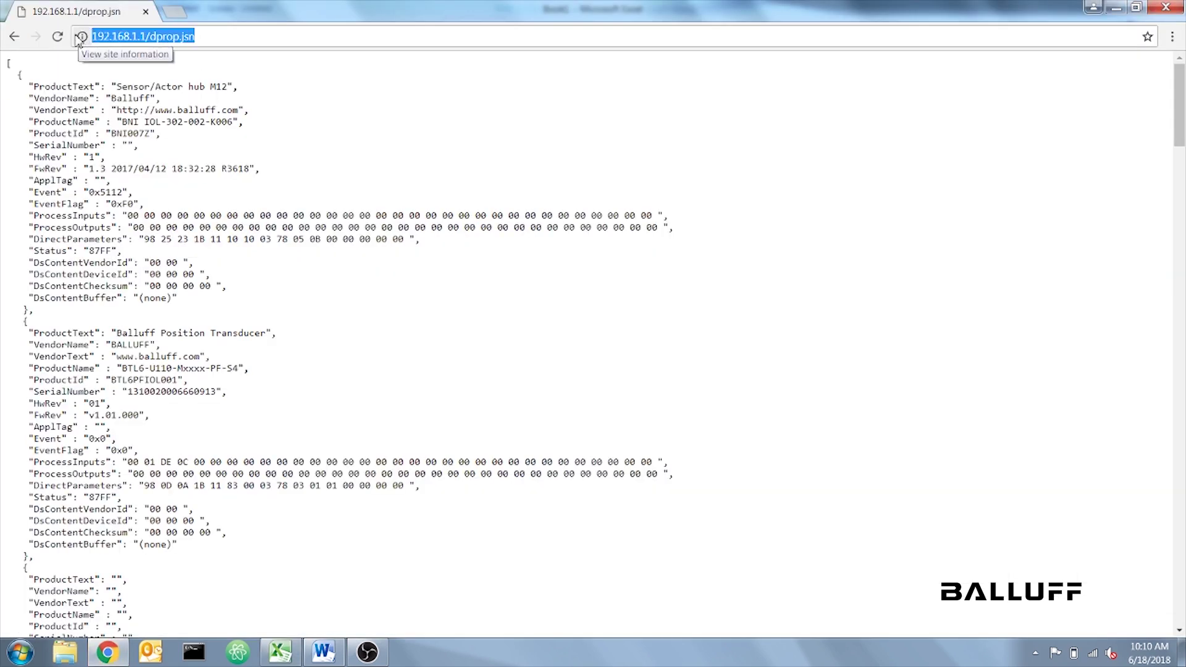
{"action": "left_click", "coordinate": [279, 652]}
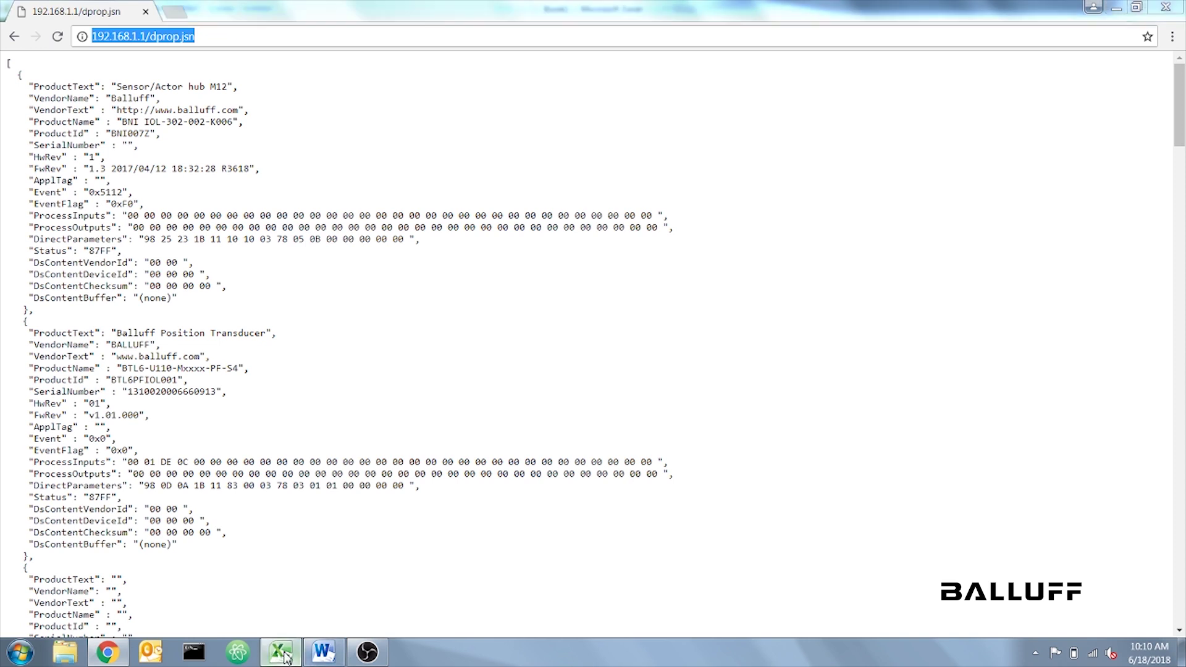
{"action": "key", "text": "ctrl+v"}
{"action": "left_click", "coordinate": [766, 377]}
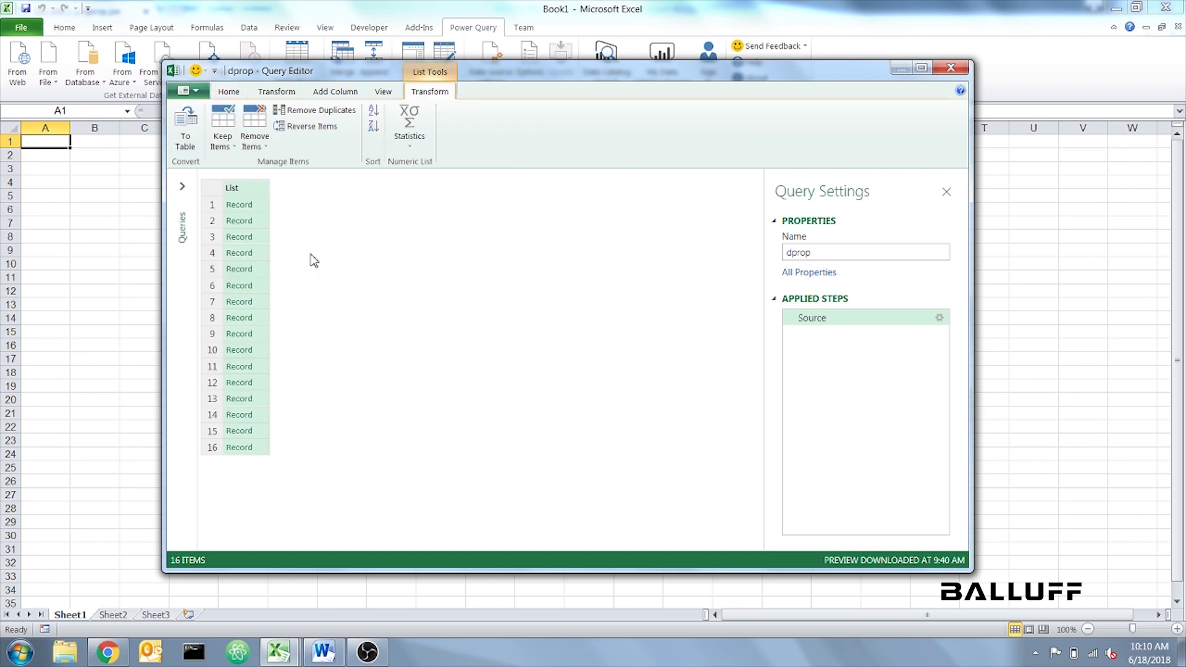
Drill into the second Record, the Balluff Position Transducer, in the Query Editor.
{"action": "left_click", "coordinate": [122, 645]}
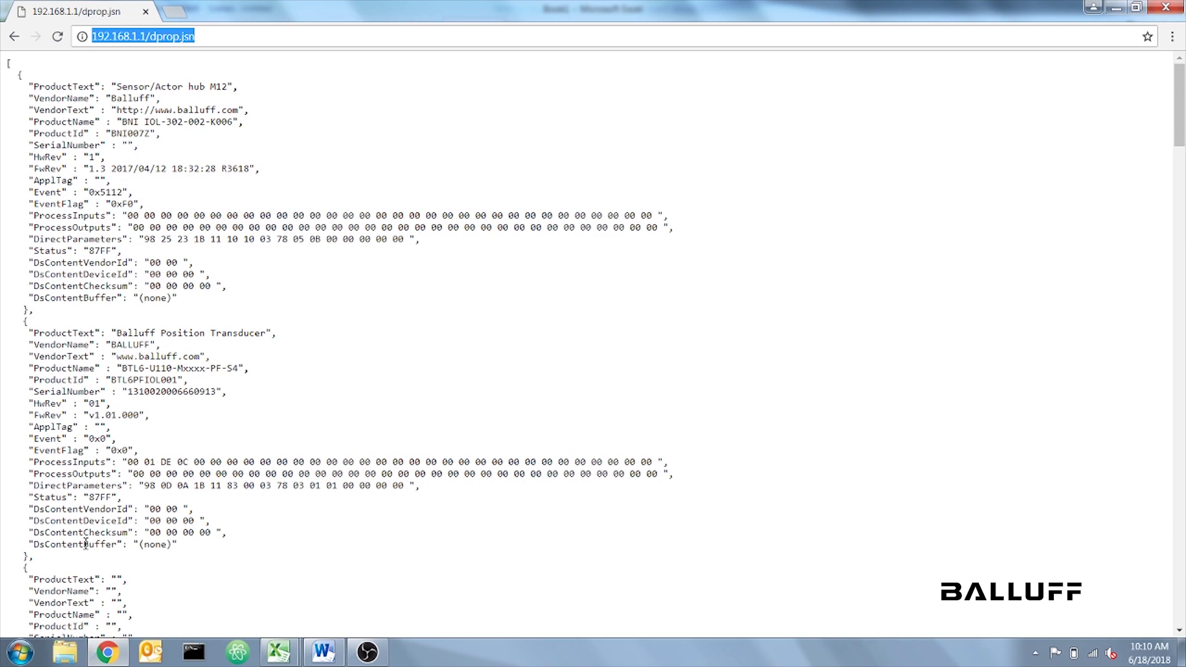
{"action": "left_click_drag", "start_coordinate": [58, 562], "coordinate": [9, 322]}
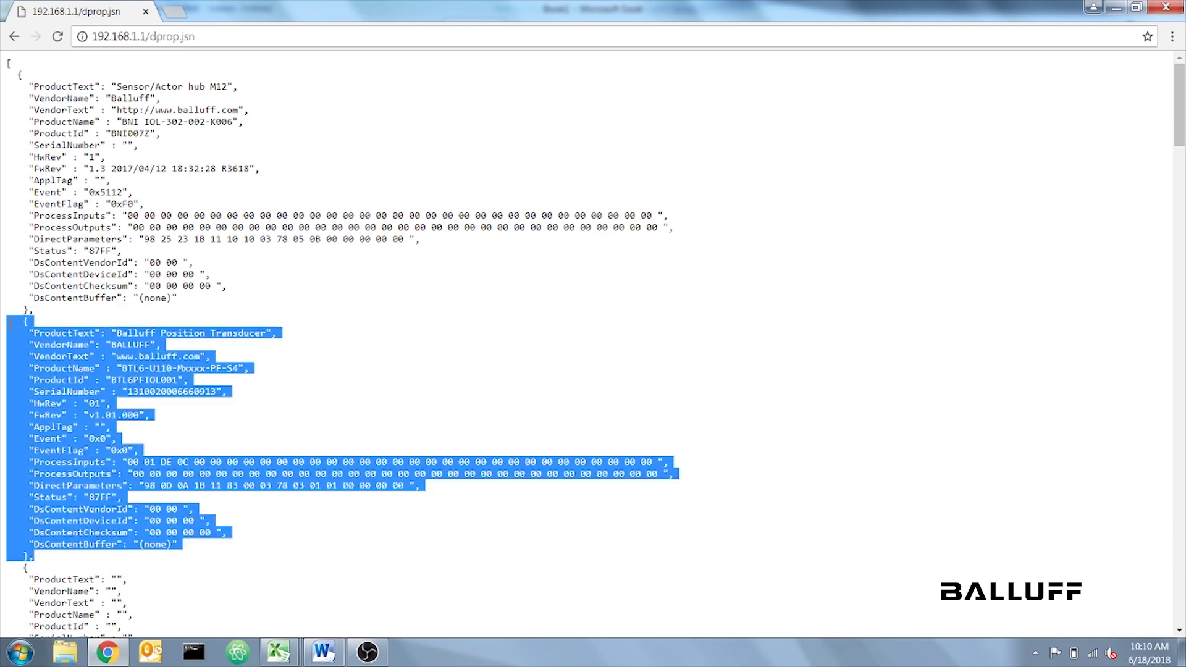
{"action": "left_click", "coordinate": [278, 652]}
{"action": "left_click", "coordinate": [382, 574]}
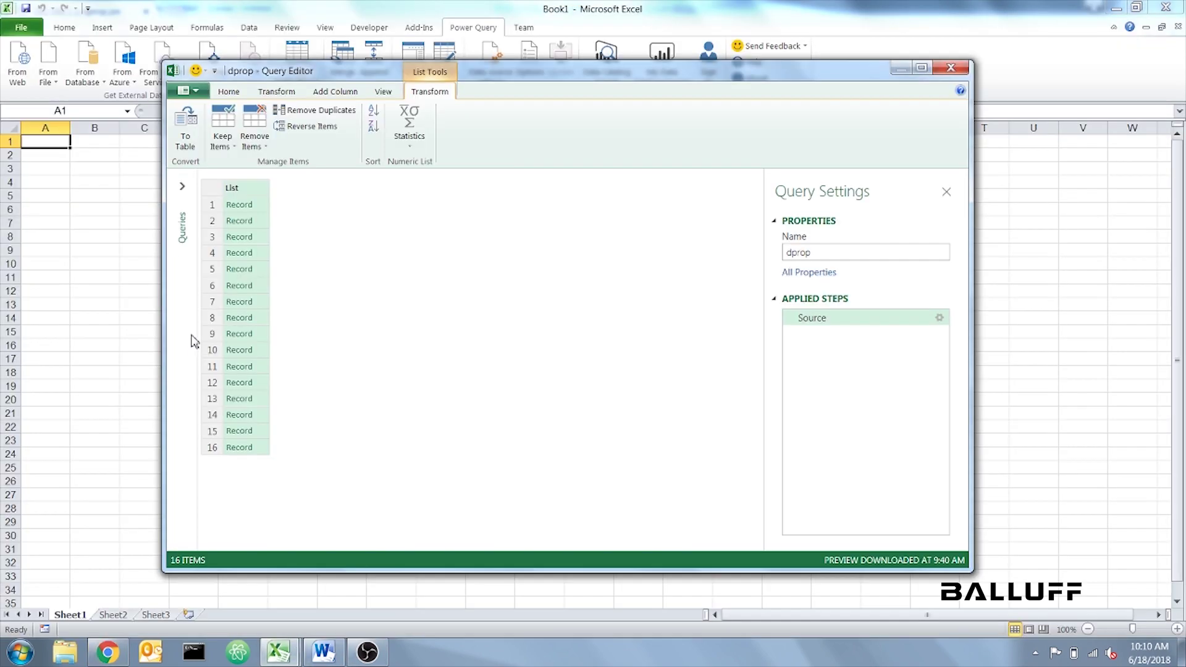
{"action": "left_click", "coordinate": [235, 221]}
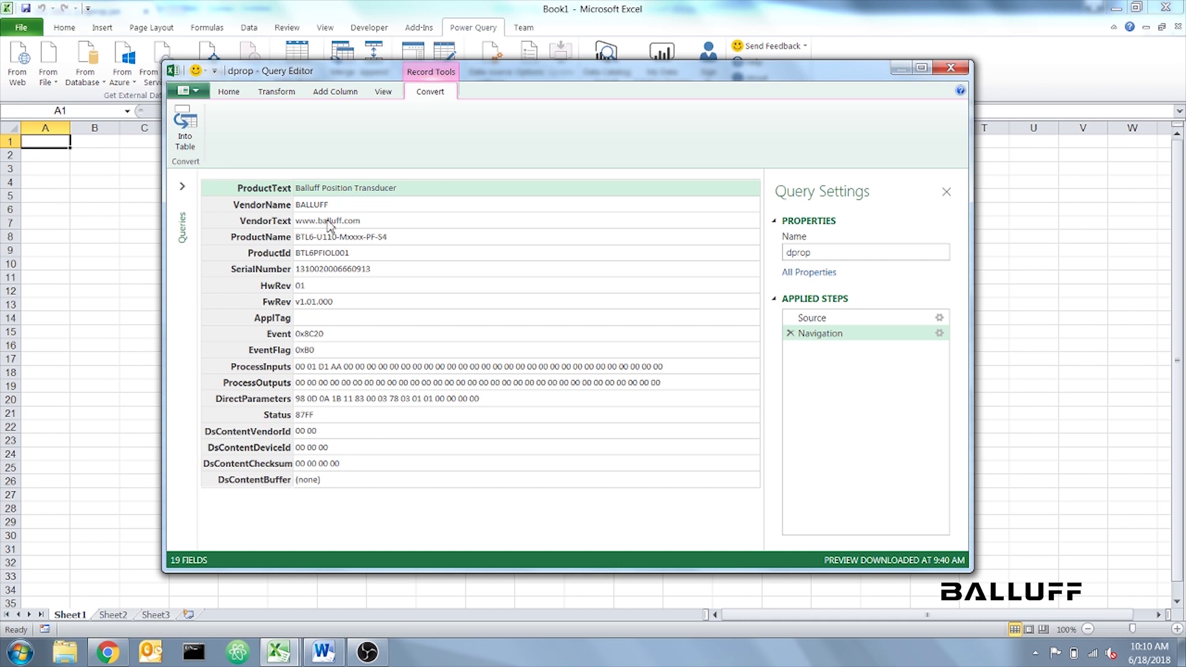
Convert the record Into Table, then Keep Range of Rows starting at row 12, 1 row.
{"action": "left_click", "coordinate": [186, 127]}
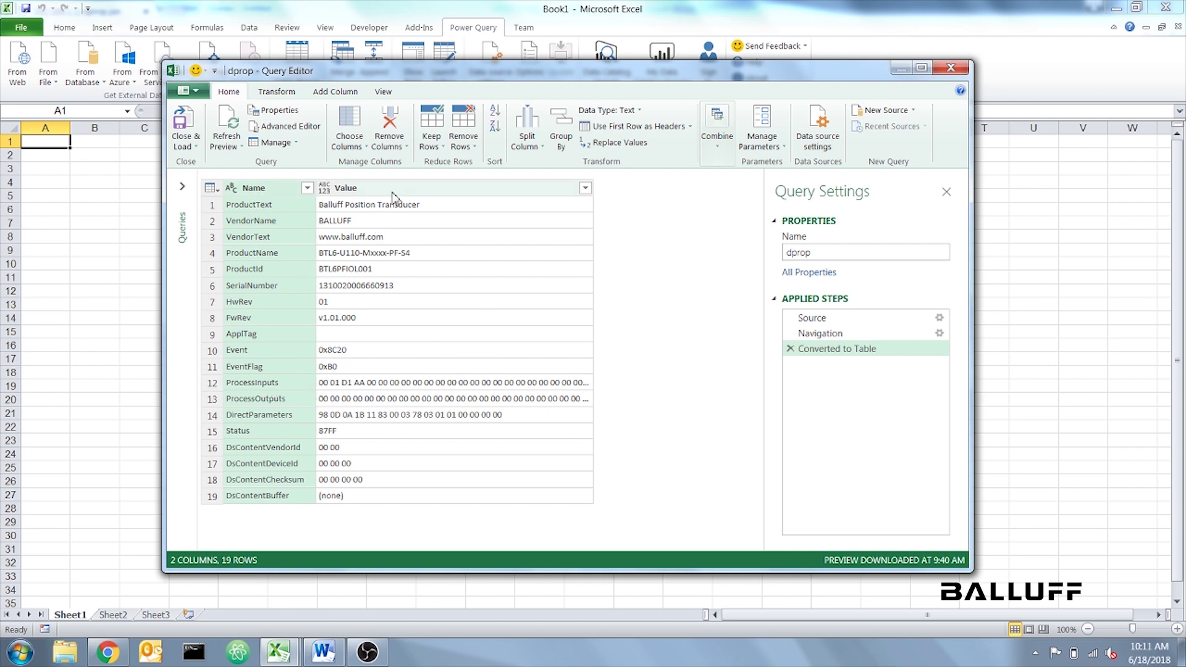
{"action": "left_click", "coordinate": [350, 151]}
{"action": "left_click", "coordinate": [435, 145]}
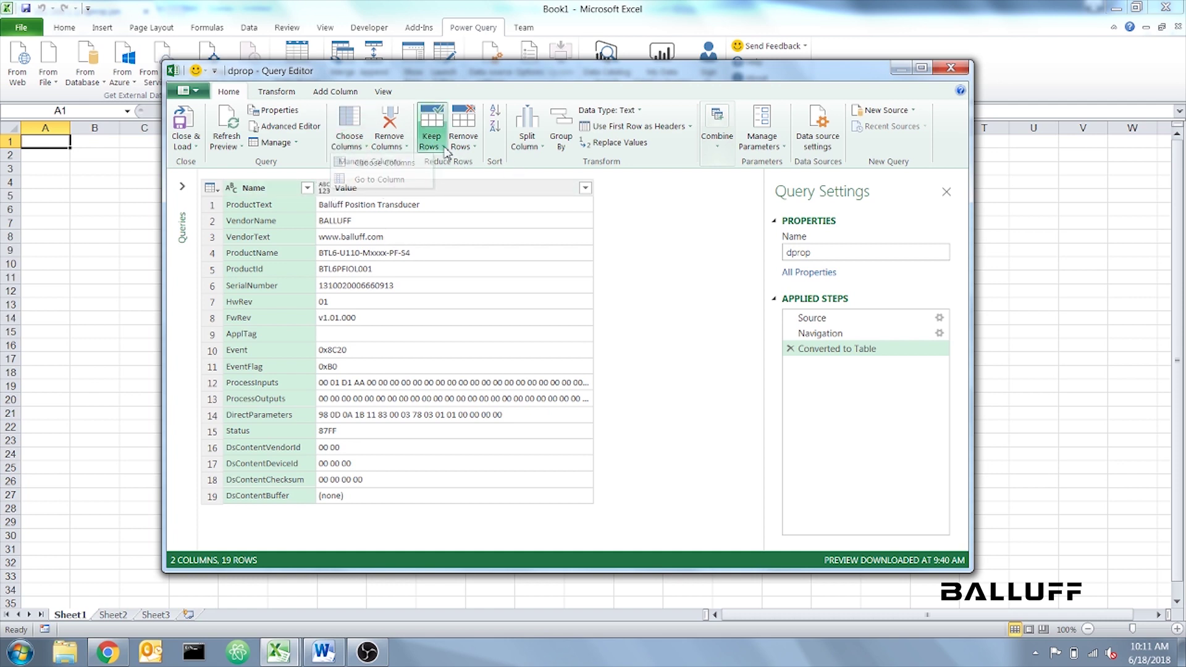
{"action": "left_click", "coordinate": [436, 145]}
{"action": "left_click", "coordinate": [457, 197]}
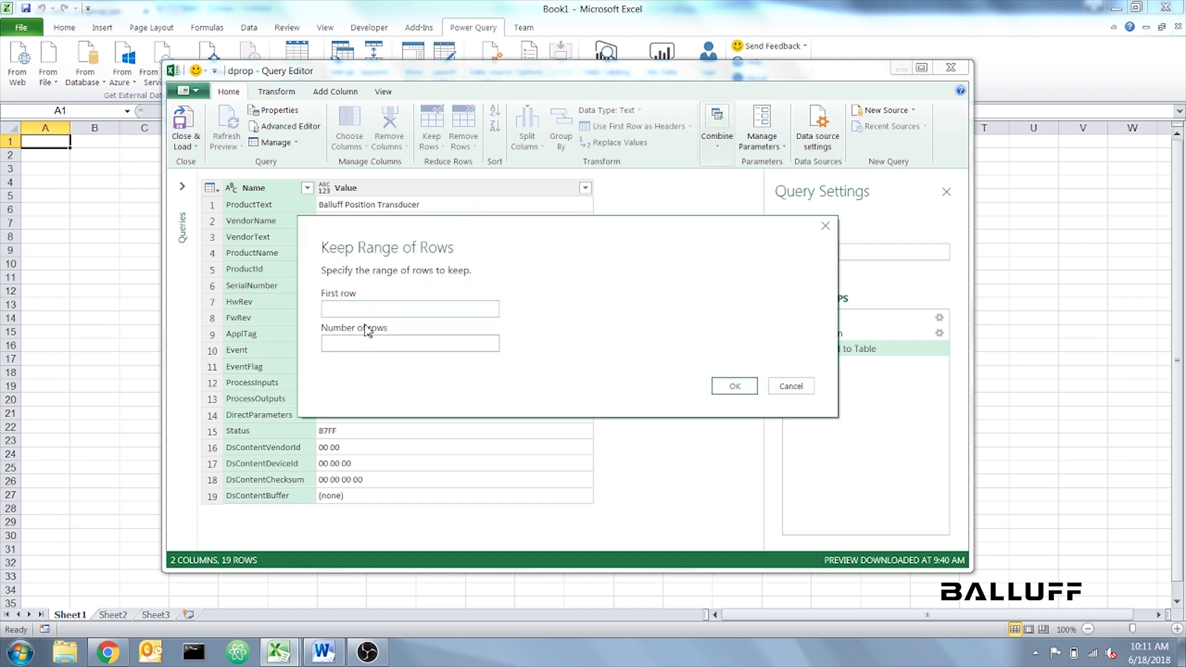
{"action": "type", "text": "1"}
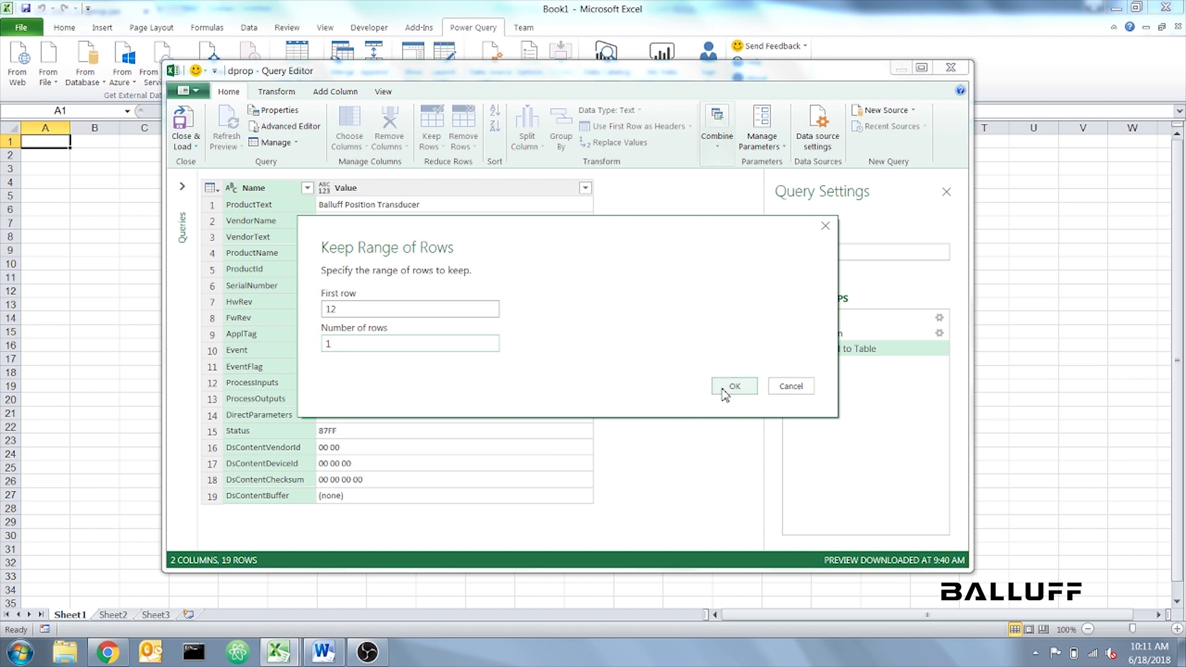
{"action": "left_click", "coordinate": [725, 393]}
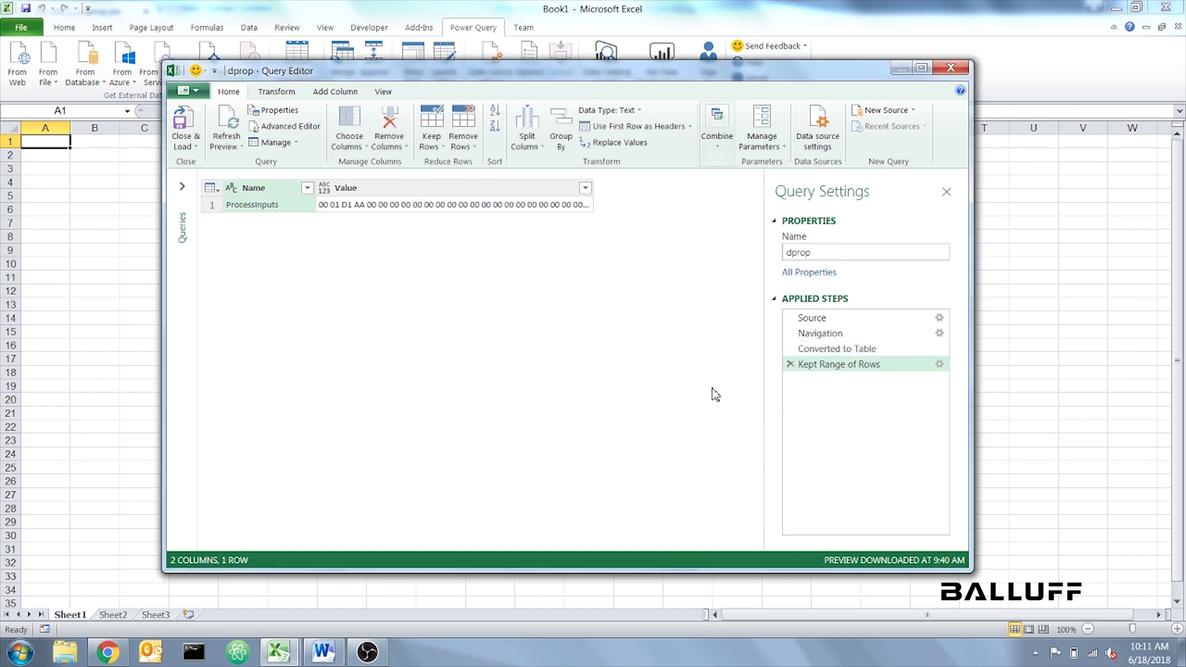
Split the Value column at each space and remove the Changed Type step to keep text.
{"action": "left_click", "coordinate": [389, 188]}
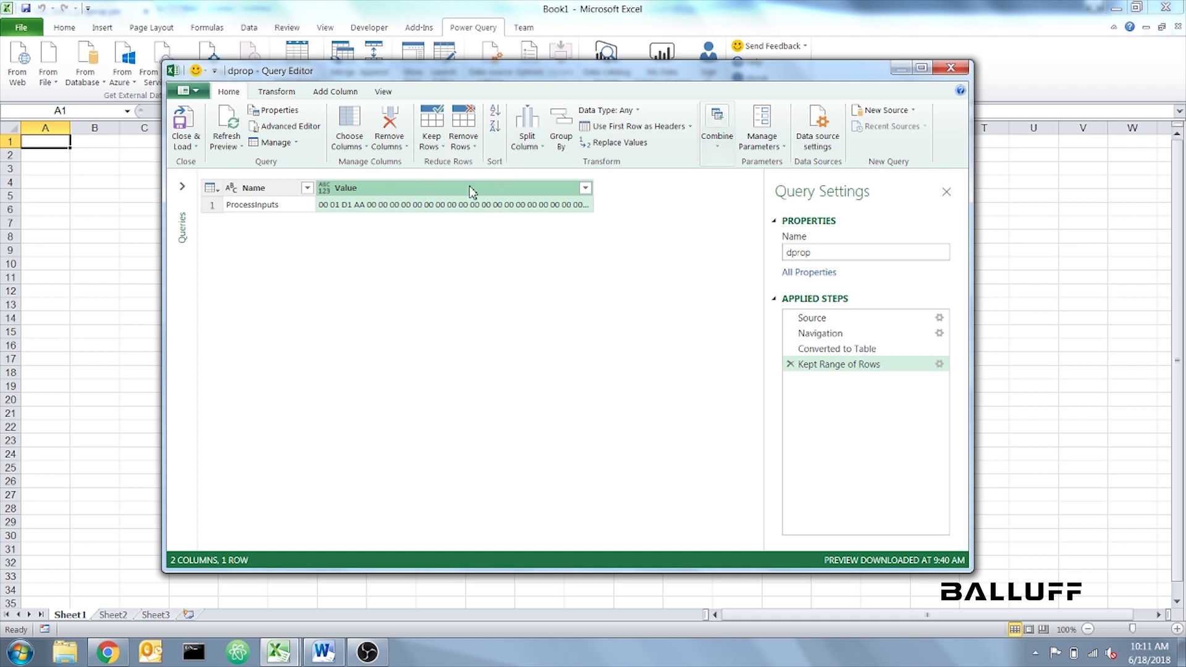
{"action": "left_click", "coordinate": [526, 142]}
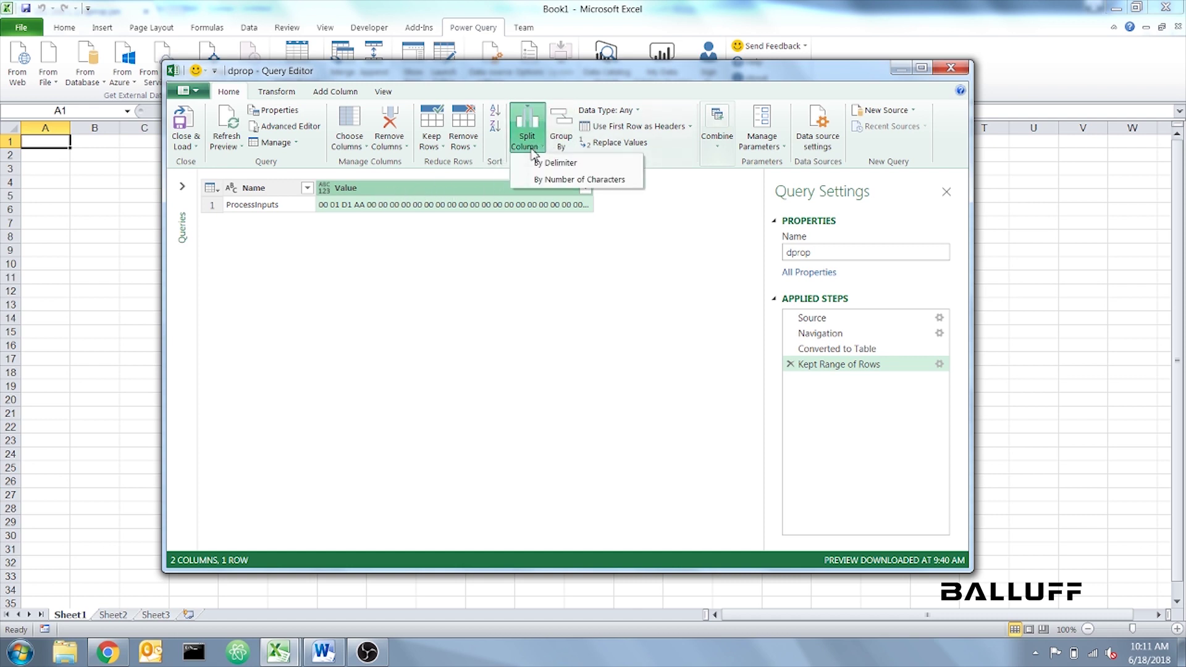
{"action": "left_click", "coordinate": [541, 163]}
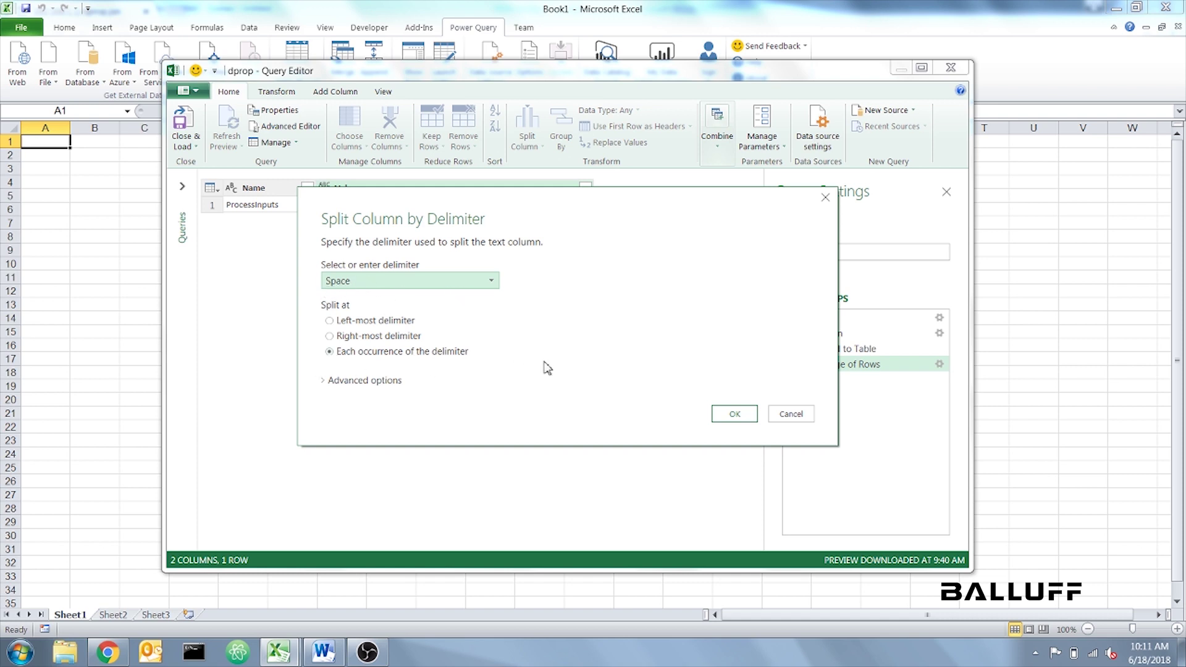
{"action": "left_click", "coordinate": [737, 417]}
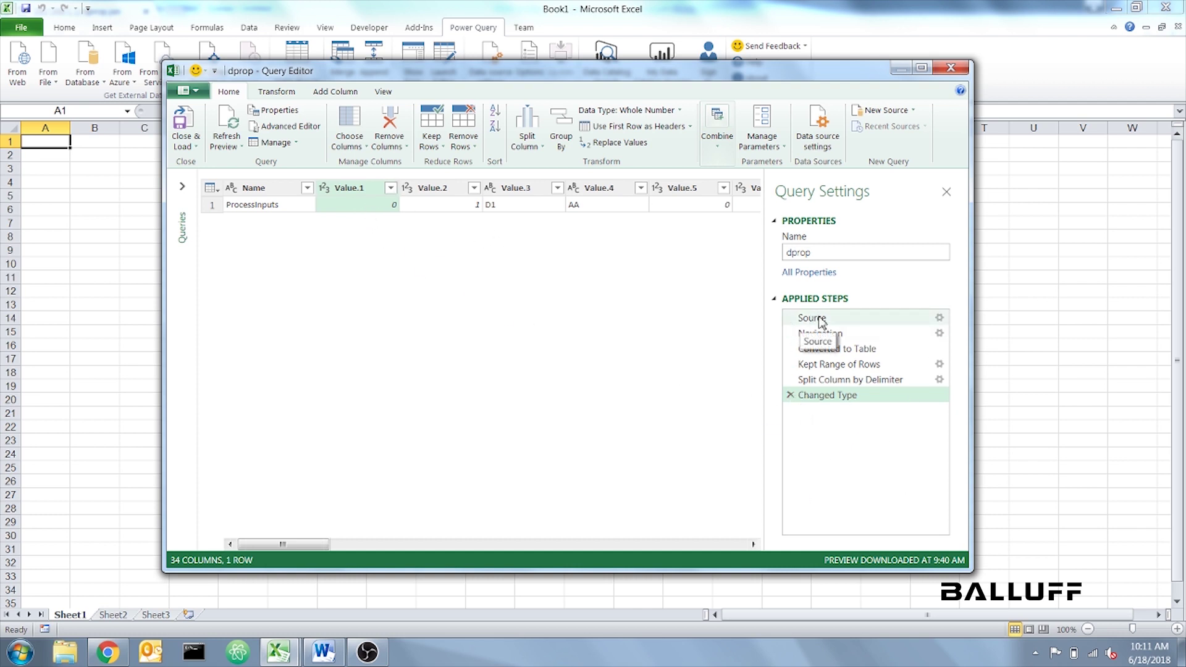
{"action": "left_click", "coordinate": [790, 395]}
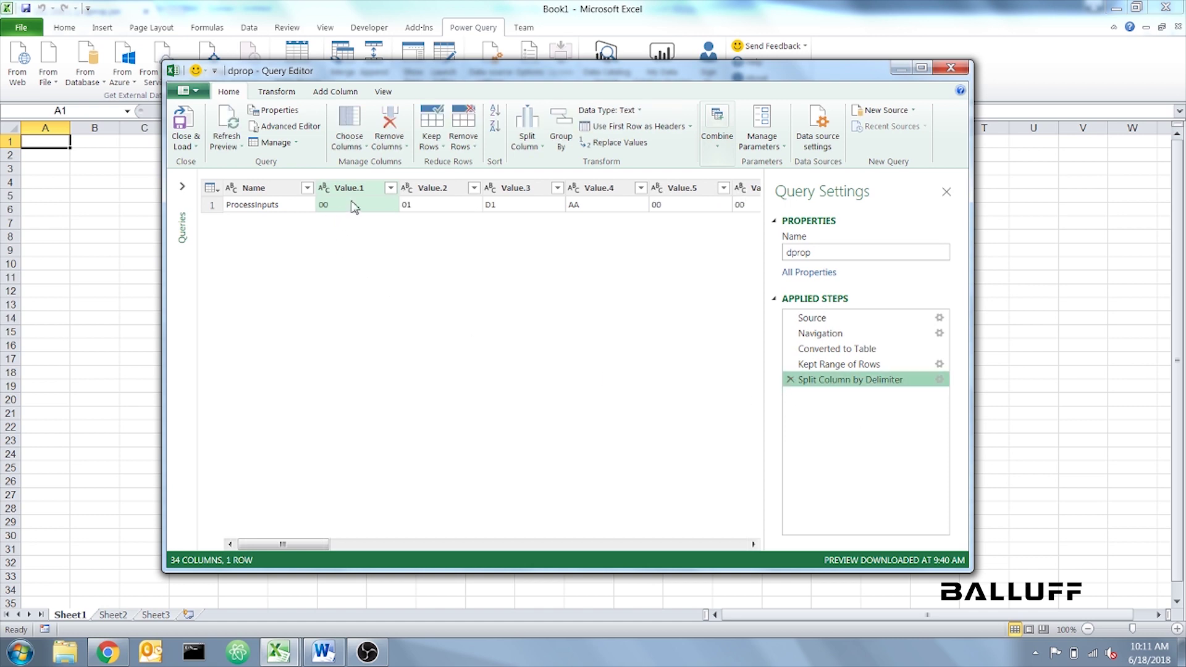
Keep only columns Value.1 through Value.4 and load the result into the workbook.
{"action": "left_click", "coordinate": [349, 146]}
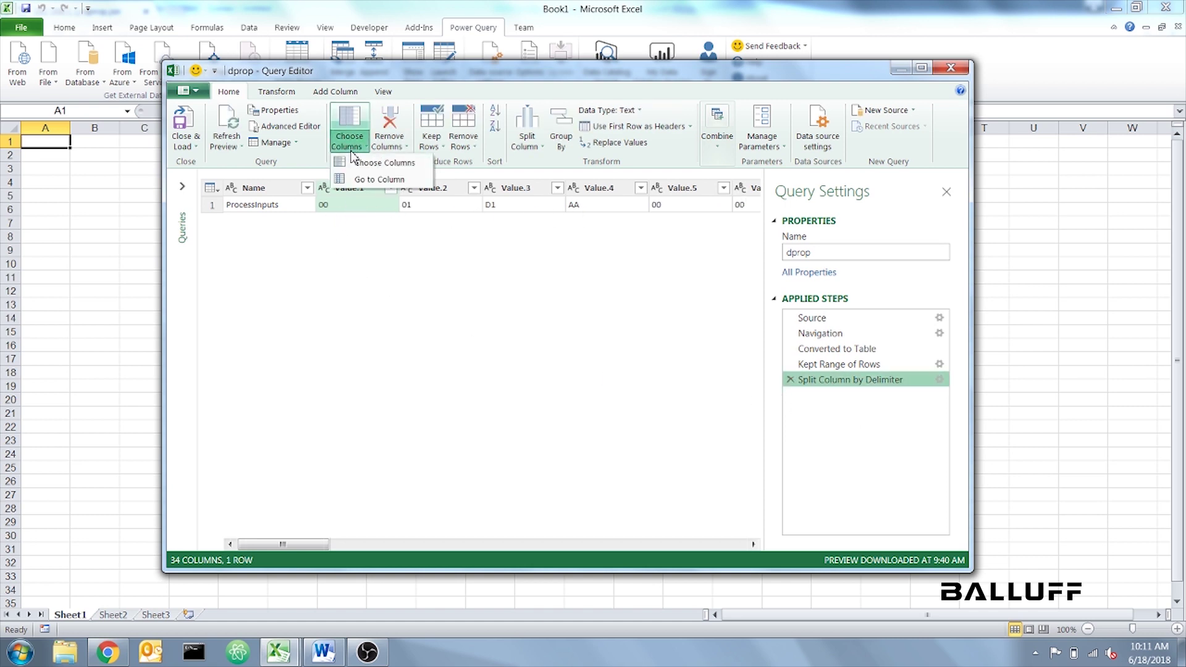
{"action": "left_click", "coordinate": [353, 163]}
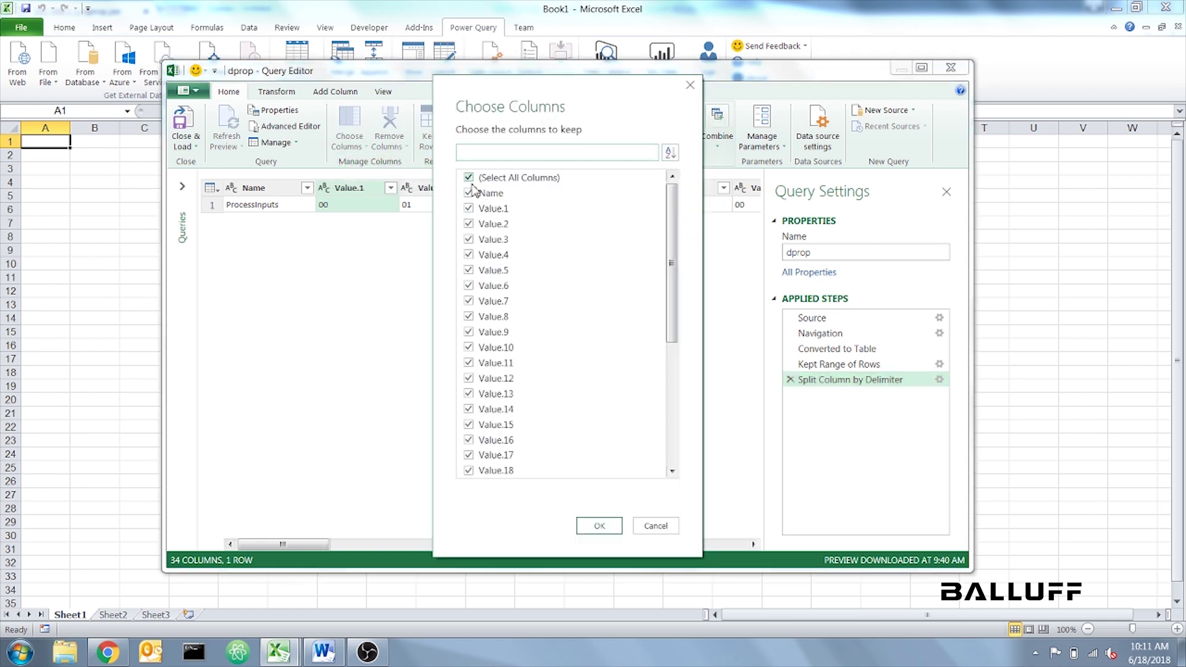
{"action": "left_click", "coordinate": [468, 177]}
{"action": "left_click", "coordinate": [469, 208]}
{"action": "left_click", "coordinate": [469, 223]}
{"action": "left_click", "coordinate": [469, 239]}
{"action": "left_click", "coordinate": [469, 255]}
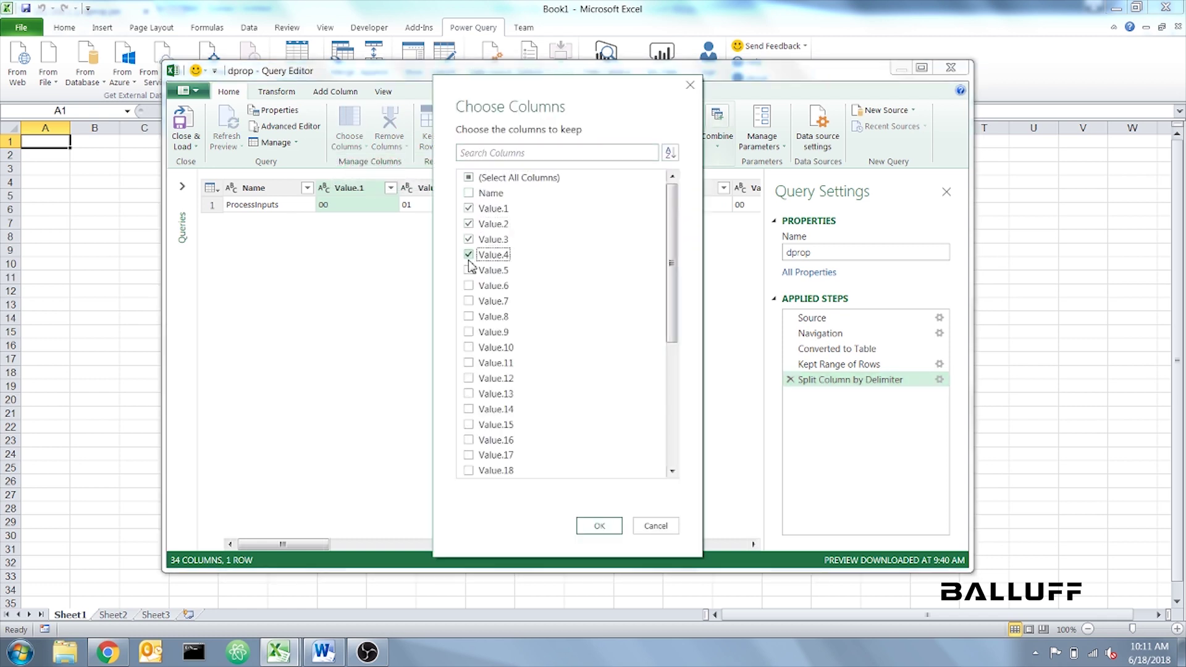
{"action": "left_click", "coordinate": [599, 525]}
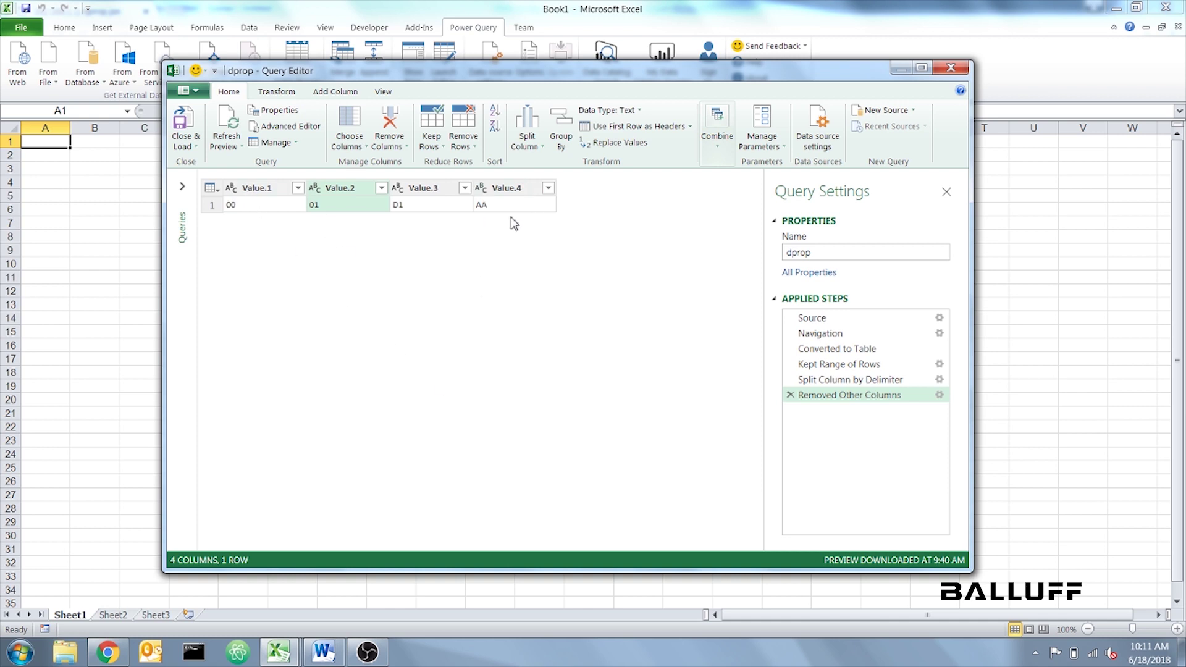
{"action": "left_click", "coordinate": [195, 123]}
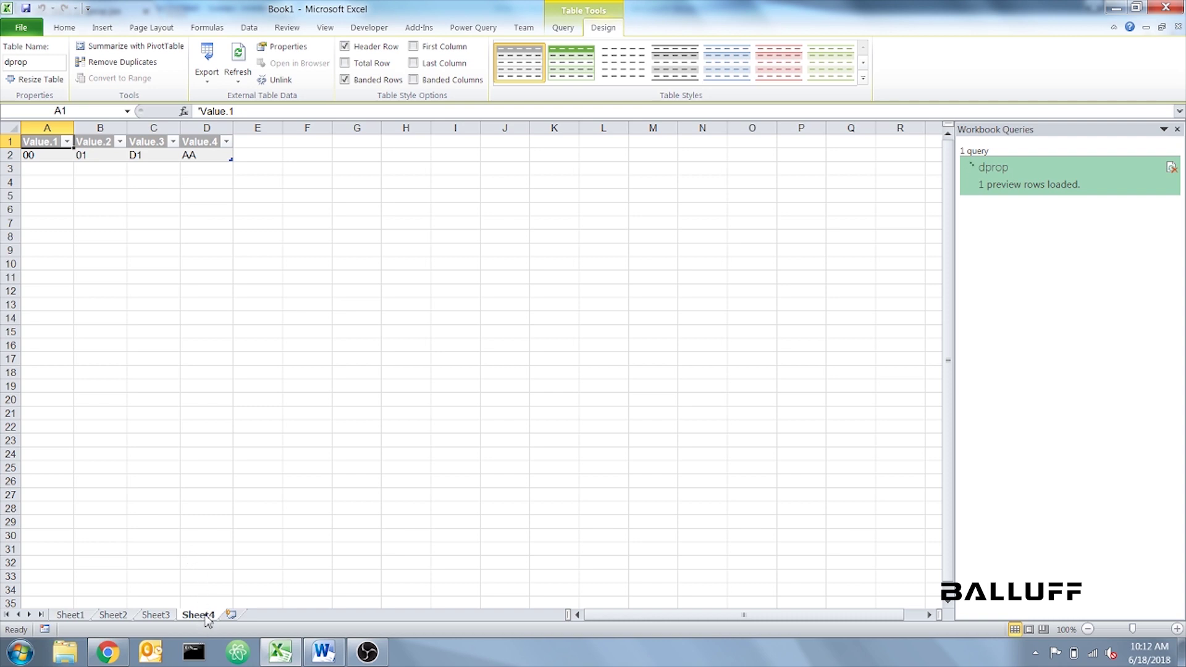
Rename Sheet4 to Table.
{"action": "right_click", "coordinate": [207, 617]}
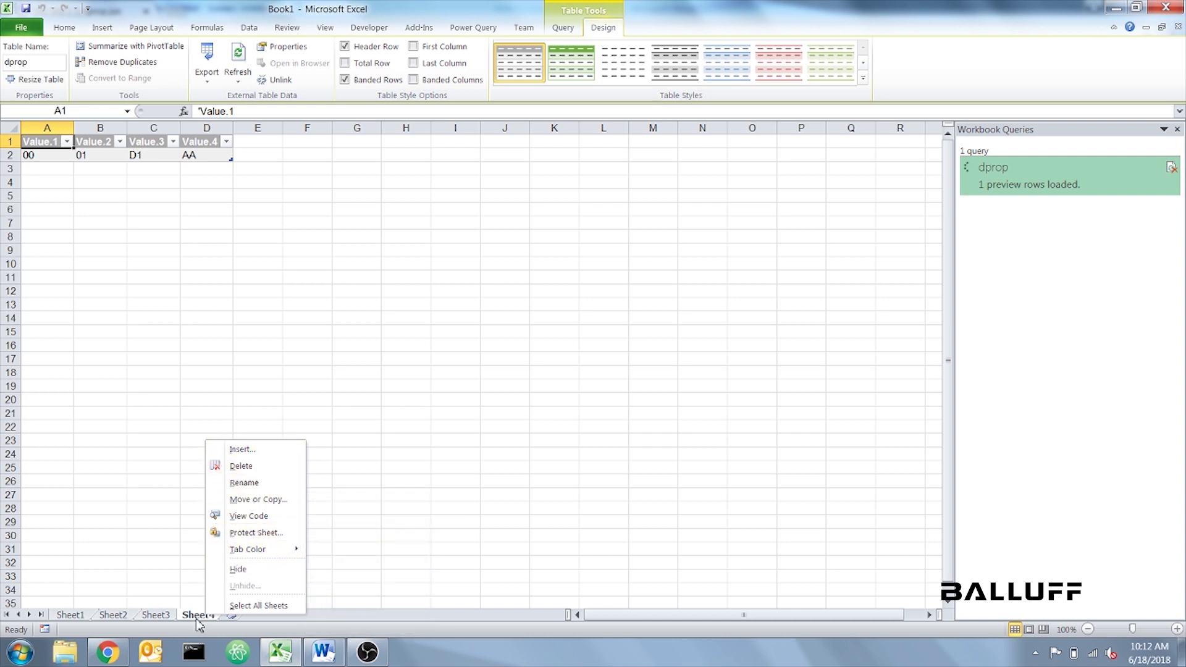
{"action": "left_click", "coordinate": [258, 488]}
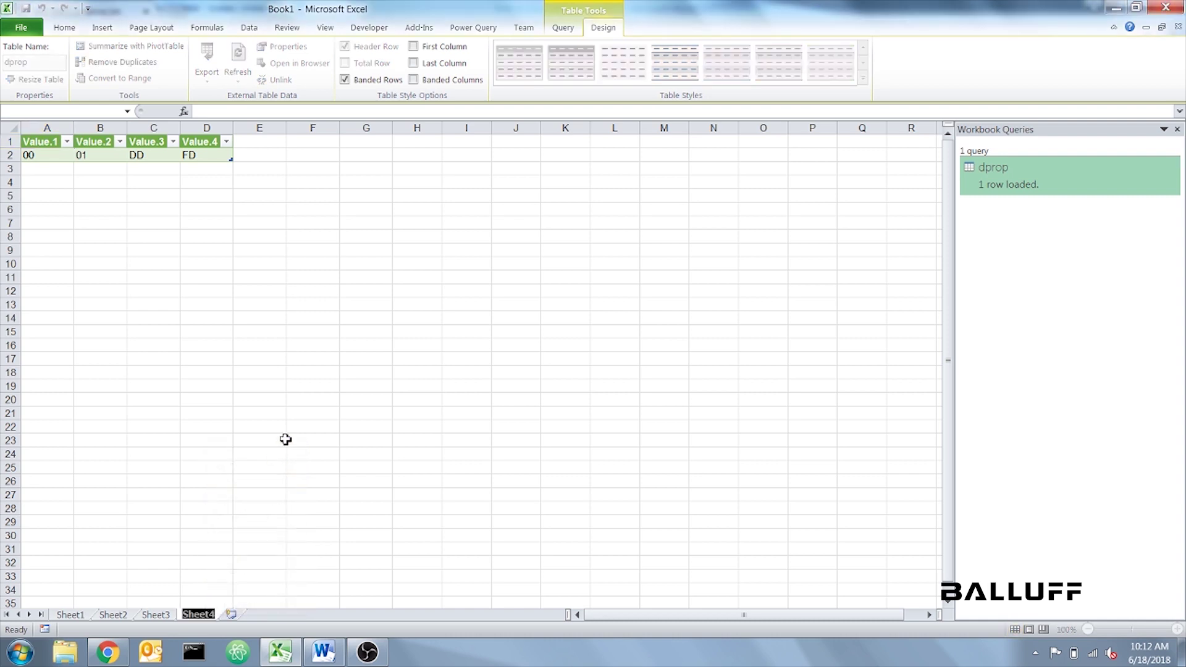
{"action": "type", "text": "Table"}
{"action": "key", "text": "Return"}
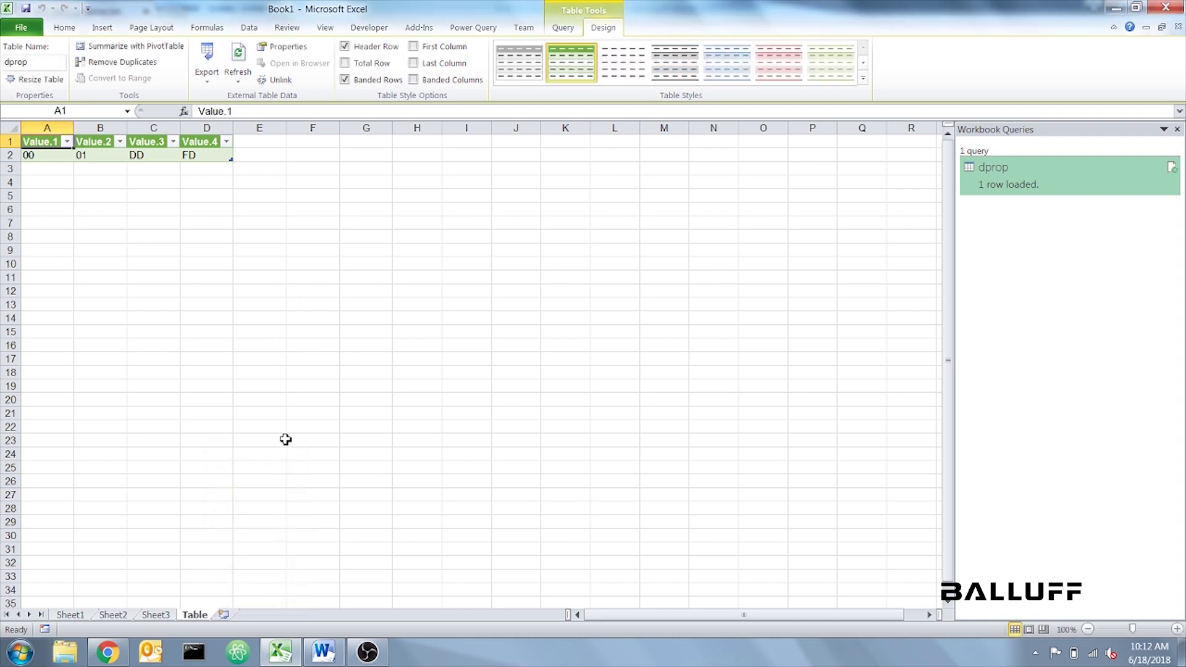
Delete Sheet2, Sheet1 and Sheet3.
{"action": "right_click", "coordinate": [98, 615]}
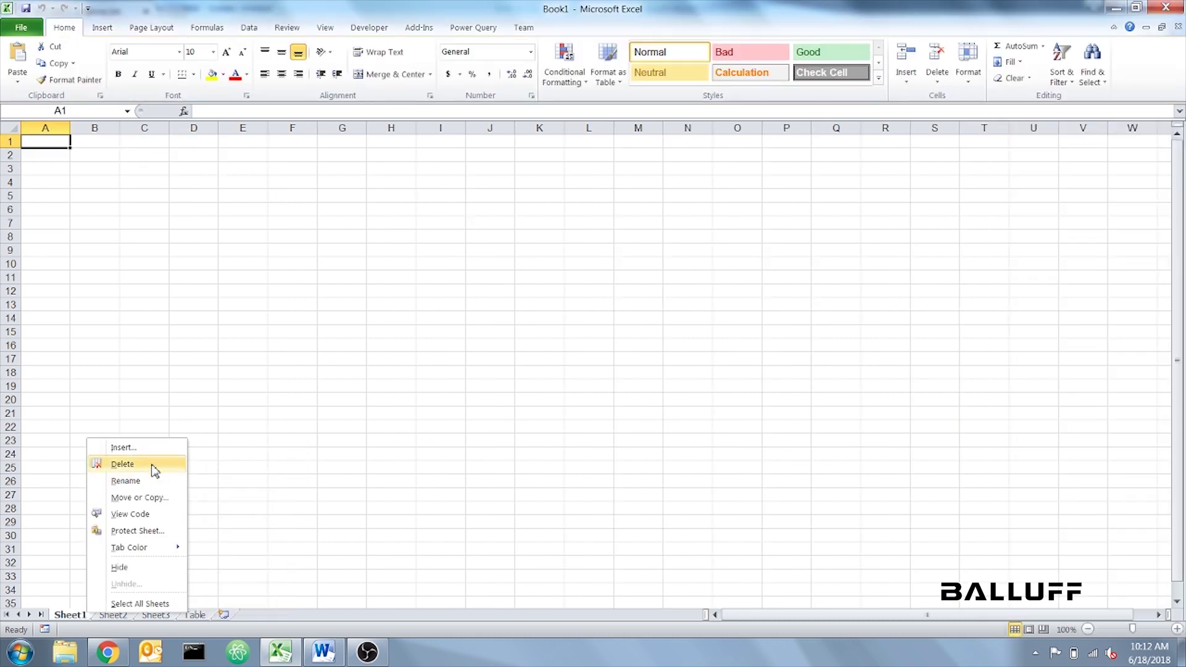
{"action": "left_click", "coordinate": [151, 465]}
{"action": "right_click", "coordinate": [85, 615]}
{"action": "left_click", "coordinate": [107, 465]}
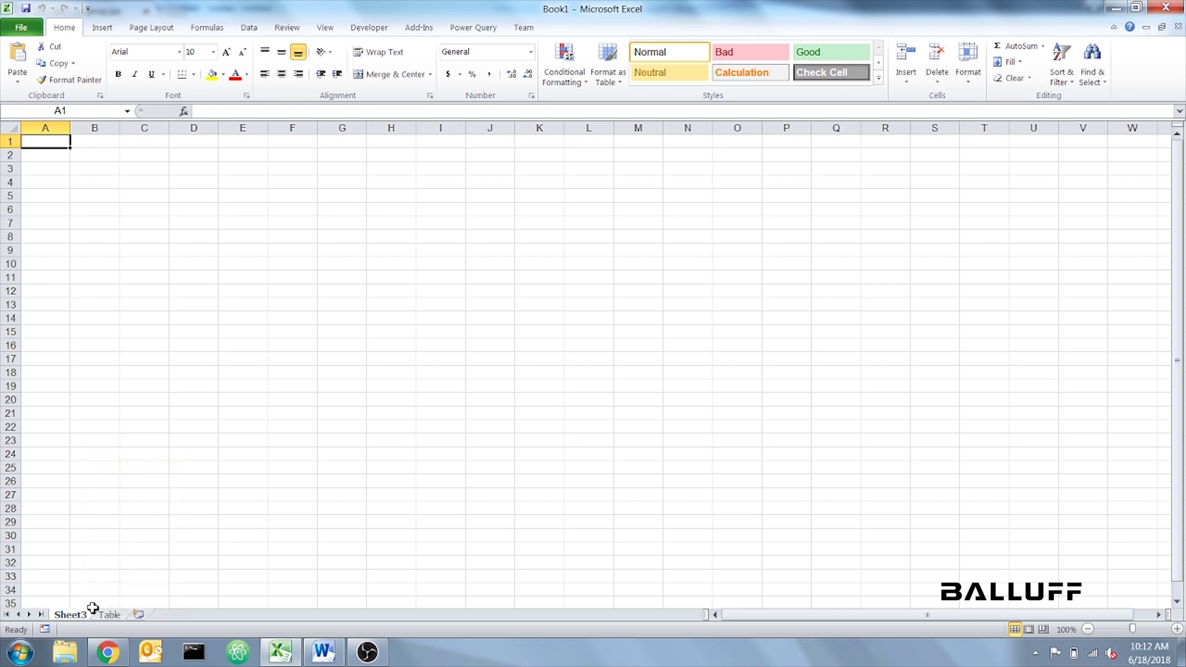
{"action": "right_click", "coordinate": [87, 617]}
{"action": "left_click", "coordinate": [154, 467]}
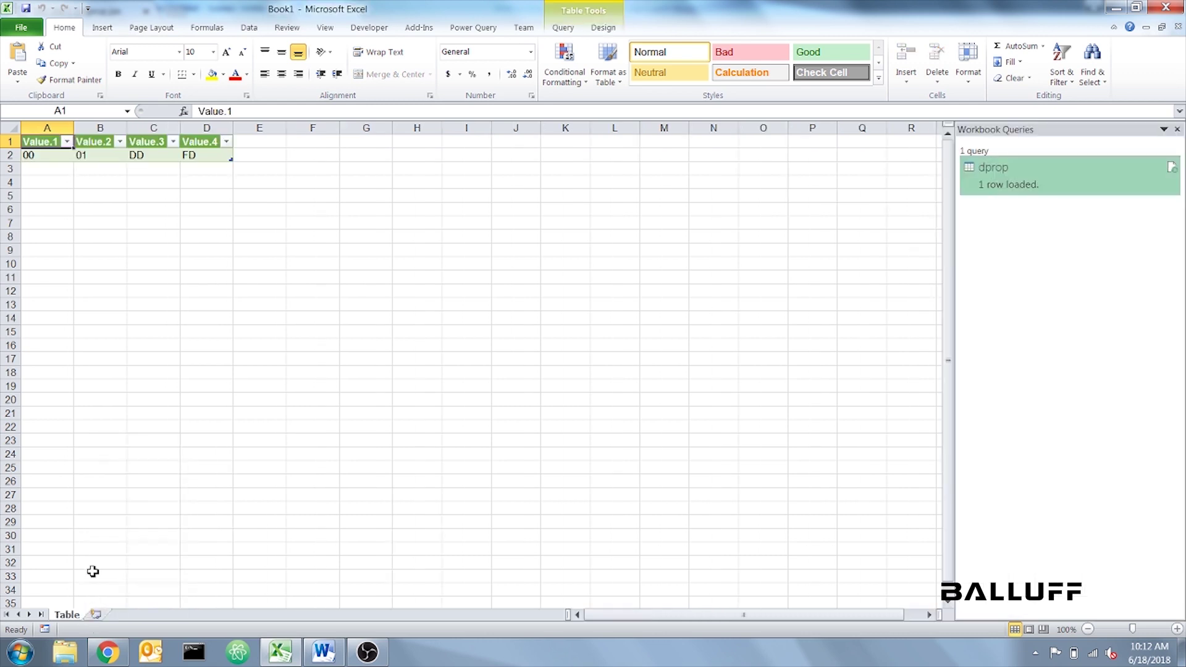
{"action": "left_click", "coordinate": [262, 143]}
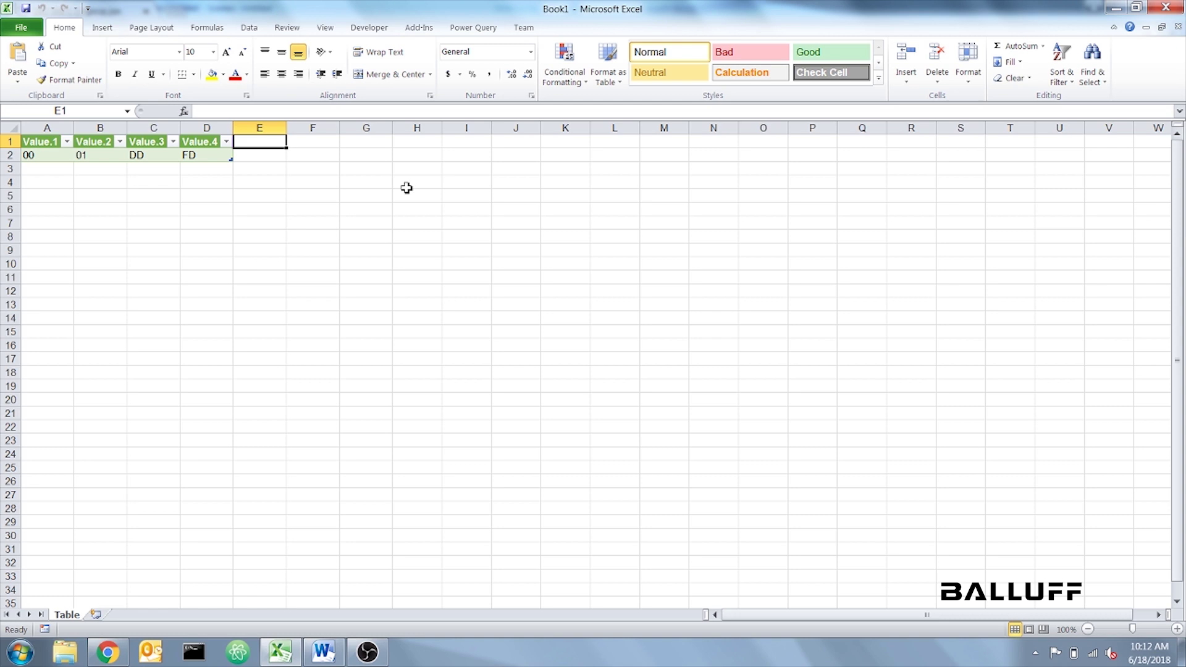
Enter headers Hex Value, um, in, Date and Time in cells E1 through I1.
{"action": "type", "text": "Hex Value"}
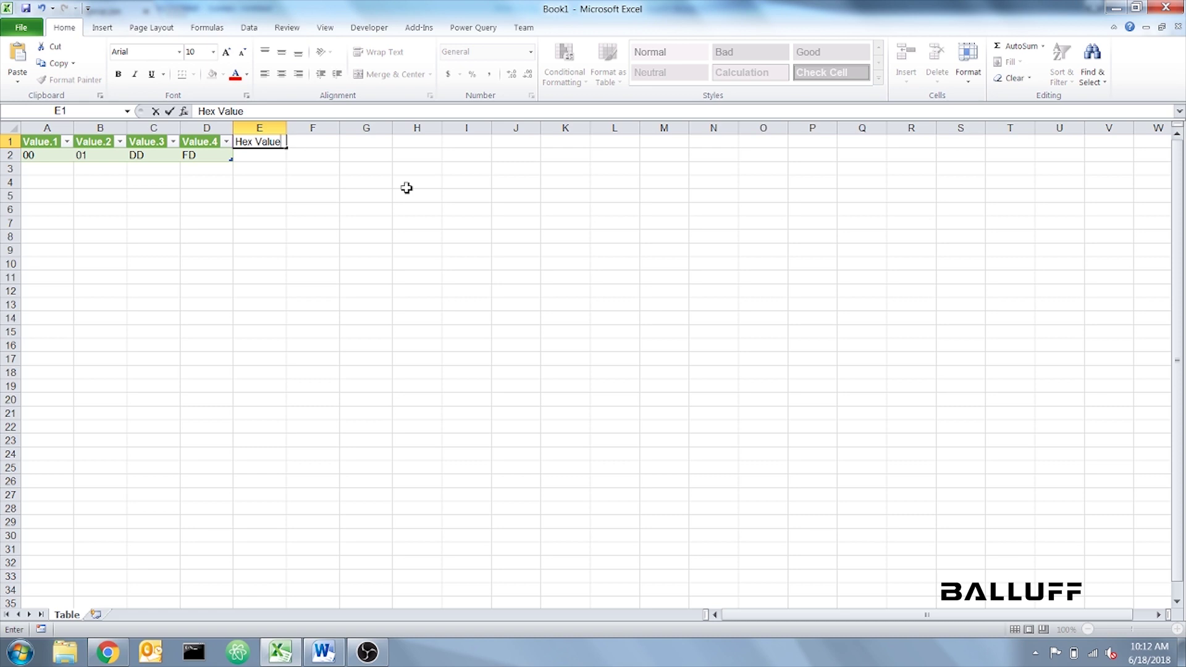
{"action": "key", "text": "Return"}
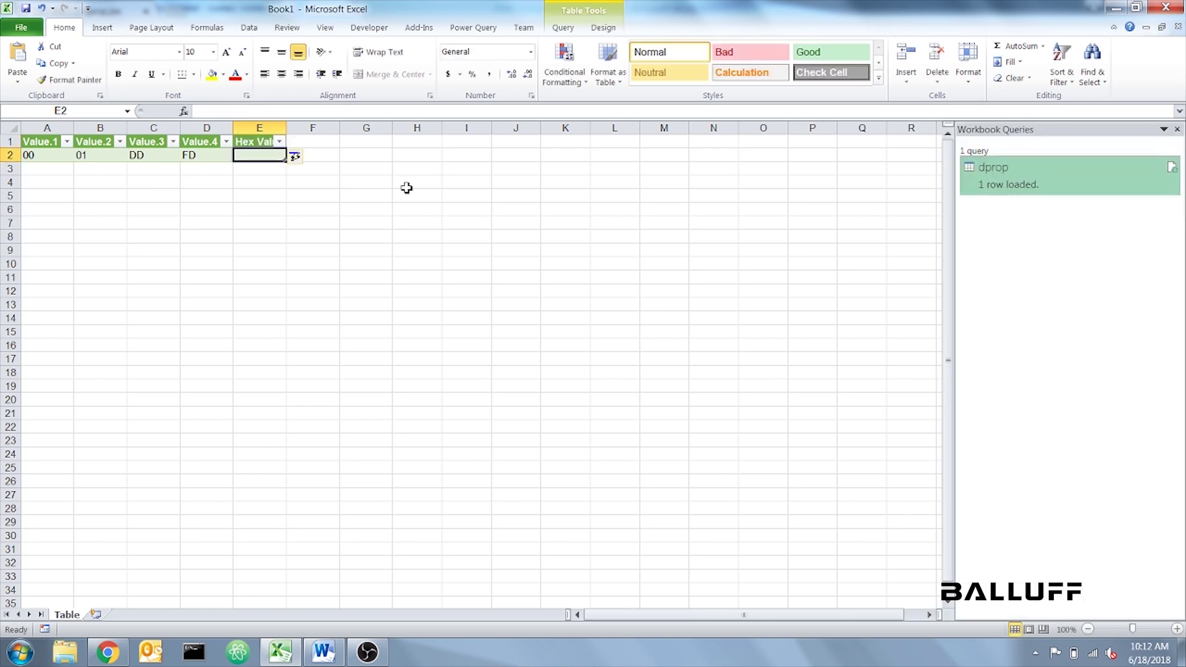
{"action": "key", "text": "Up"}
{"action": "key", "text": "Right"}
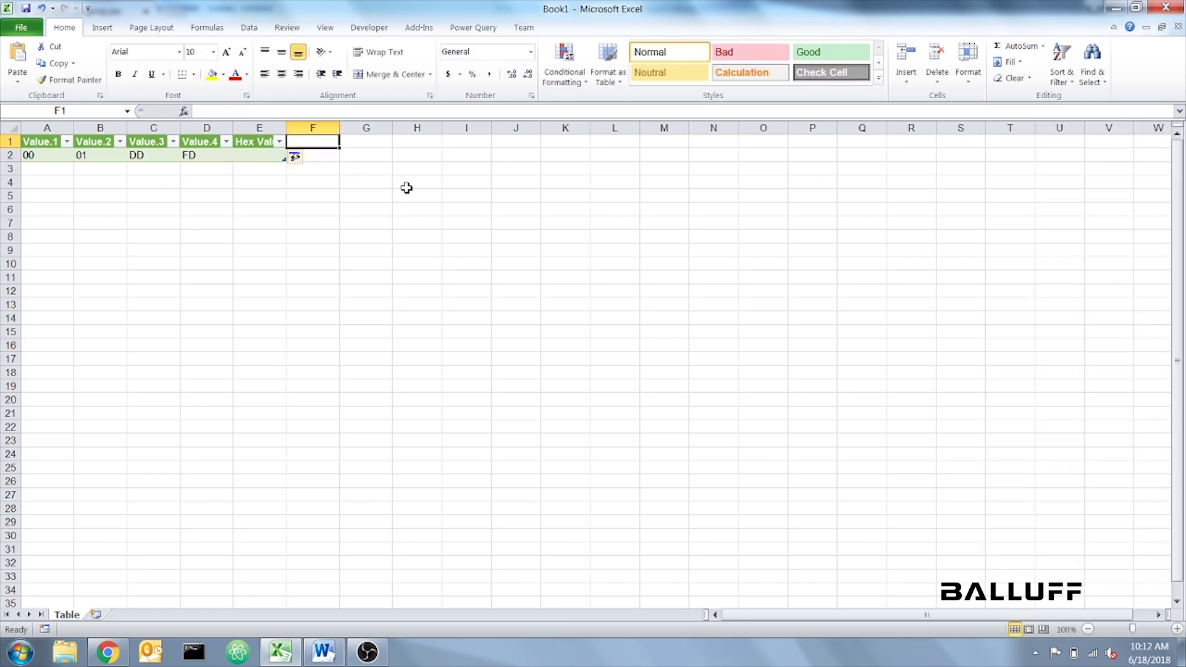
{"action": "type", "text": "um"}
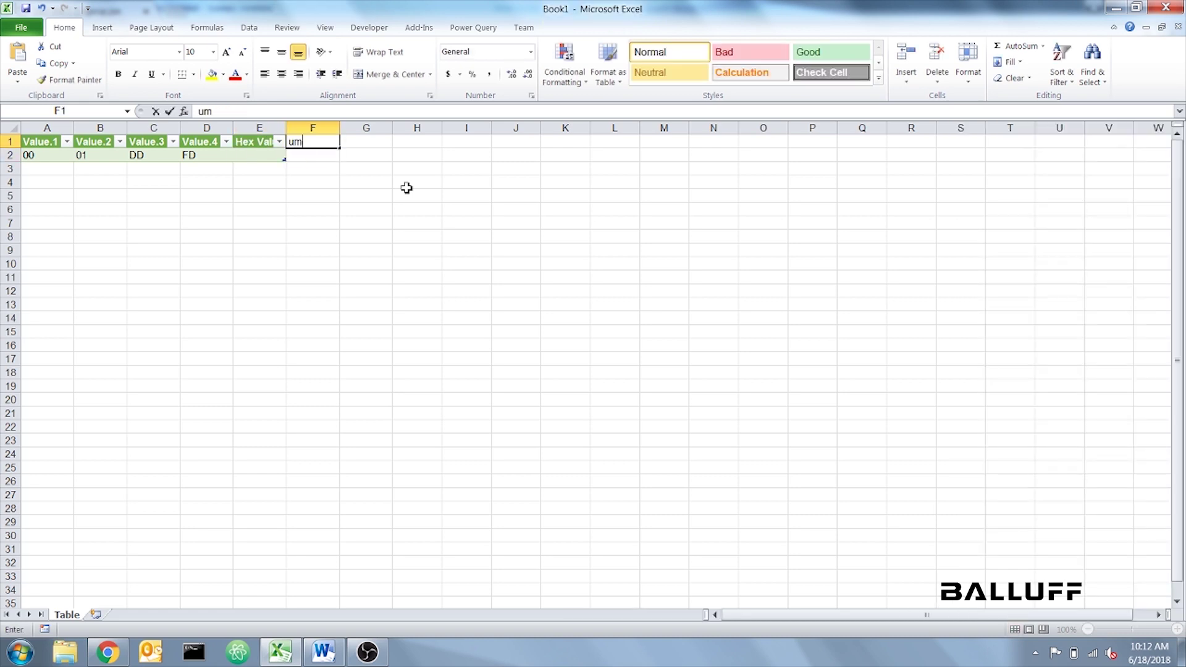
{"action": "key", "text": "Tab"}
{"action": "type", "text": "in"}
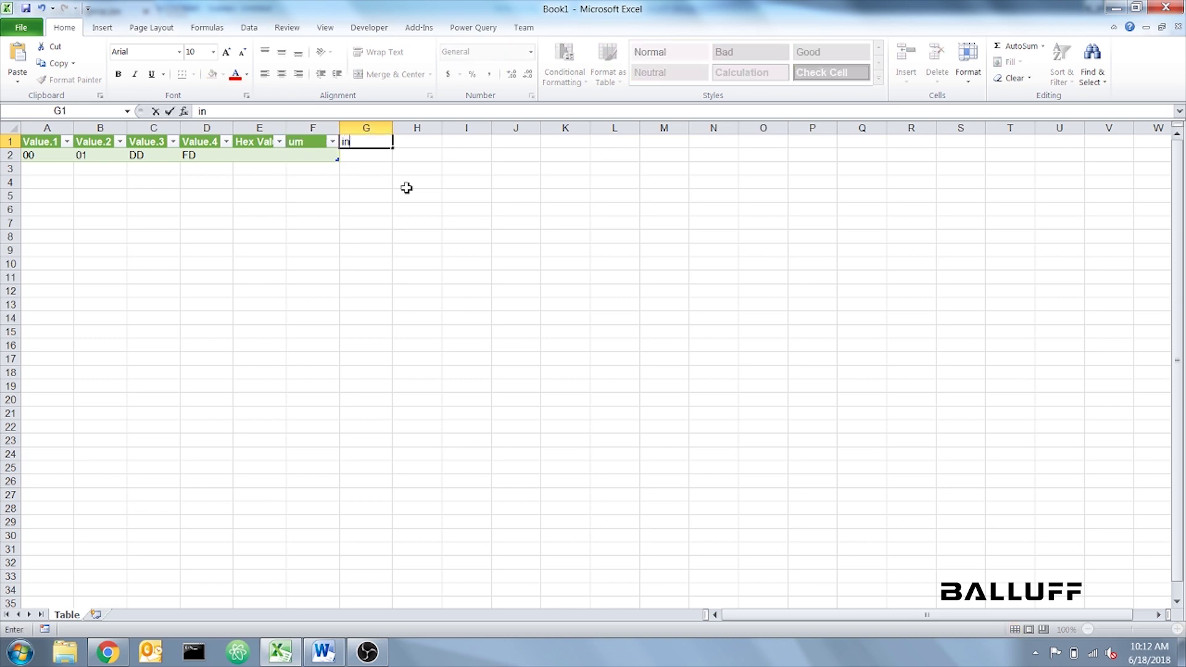
{"action": "key", "text": "Tab"}
{"action": "type", "text": "Date"}
{"action": "key", "text": "Tab"}
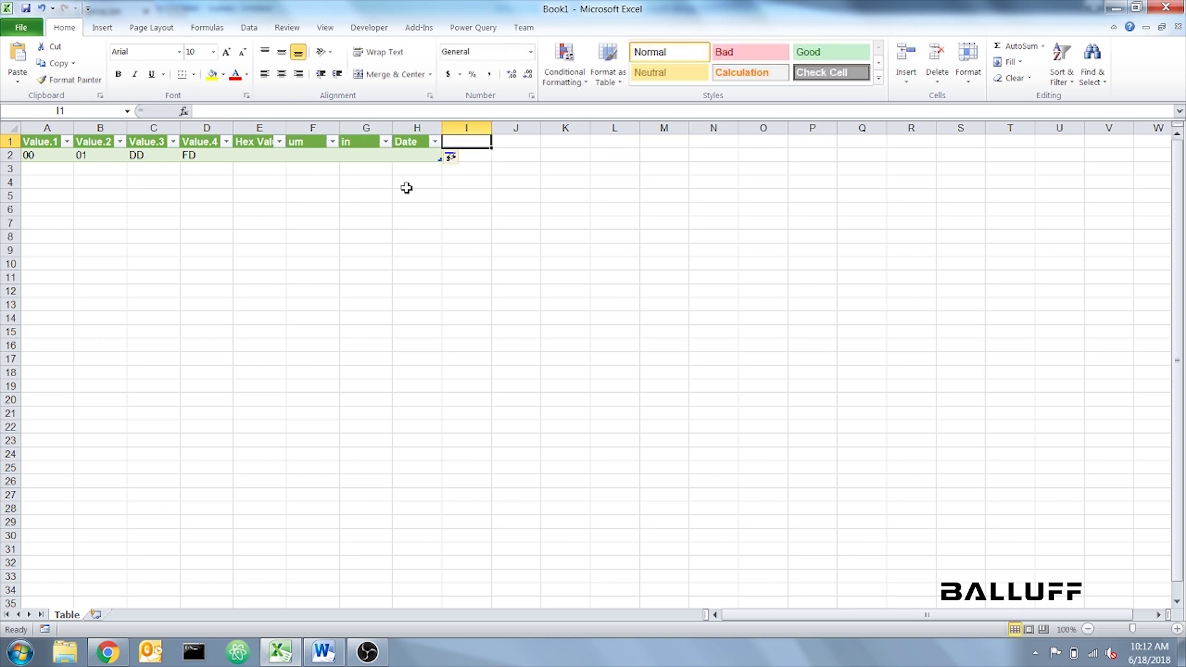
{"action": "type", "text": "Time"}
{"action": "left_click", "coordinate": [403, 187]}
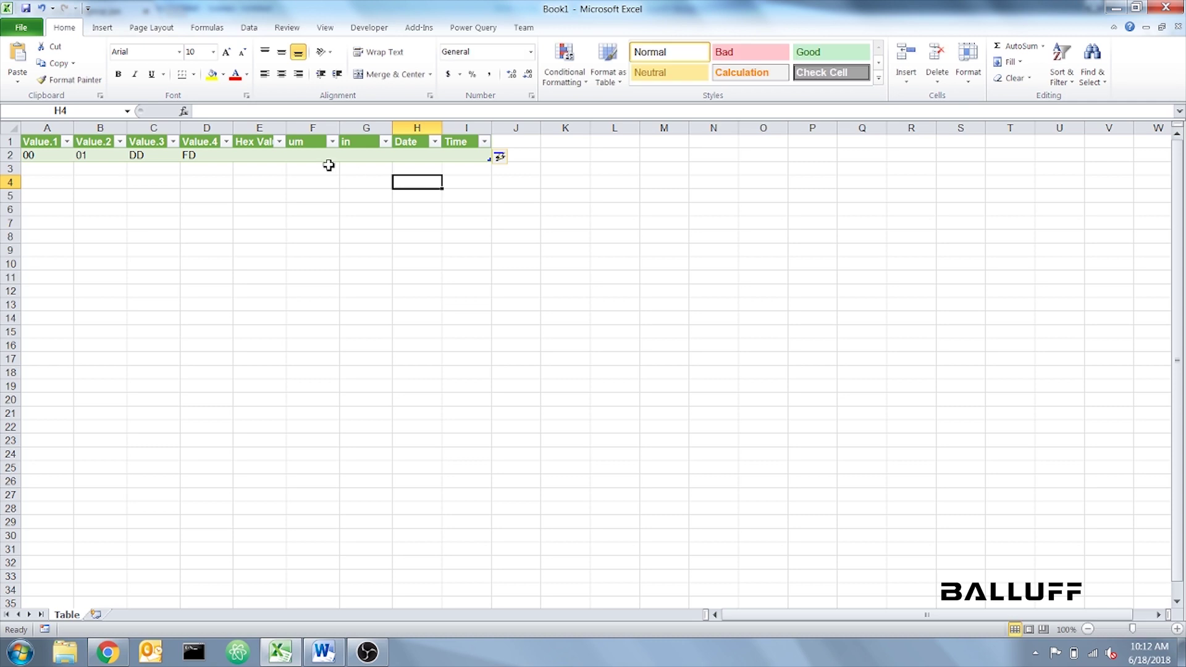
{"action": "left_click", "coordinate": [265, 160]}
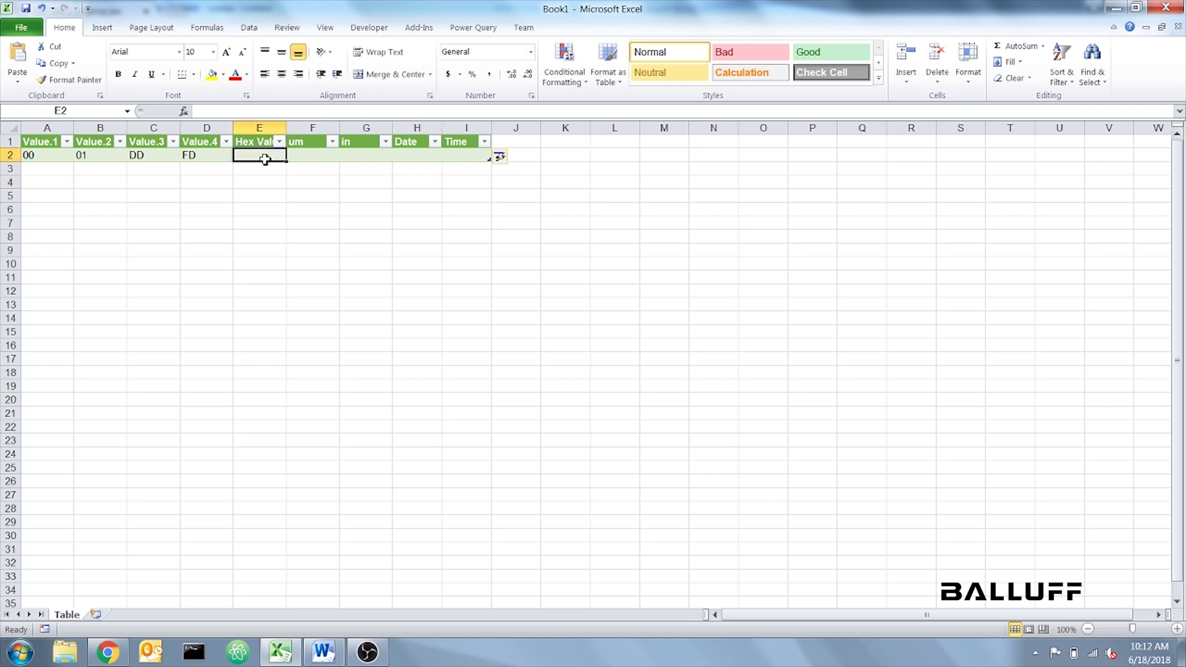
Paste the Word guide's concatenation formula into E2, giving Hex Value 0001DDFD.
{"action": "left_click", "coordinate": [333, 652]}
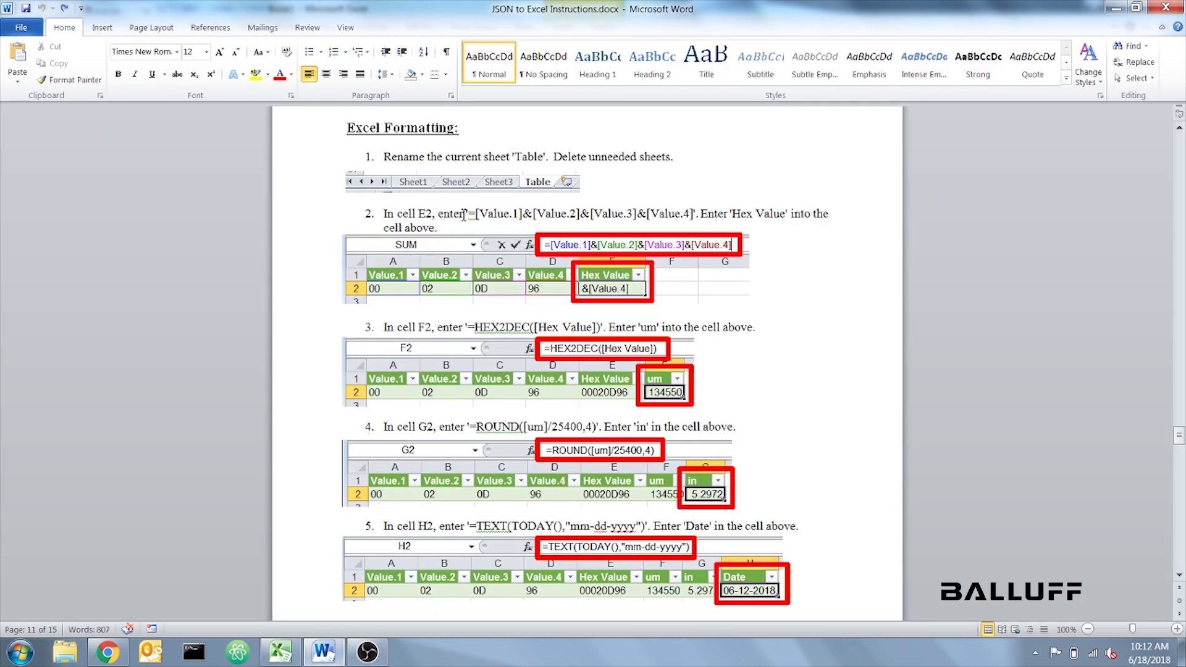
{"action": "left_click_drag", "start_coordinate": [470, 214], "coordinate": [696, 214]}
{"action": "key", "text": "ctrl+c"}
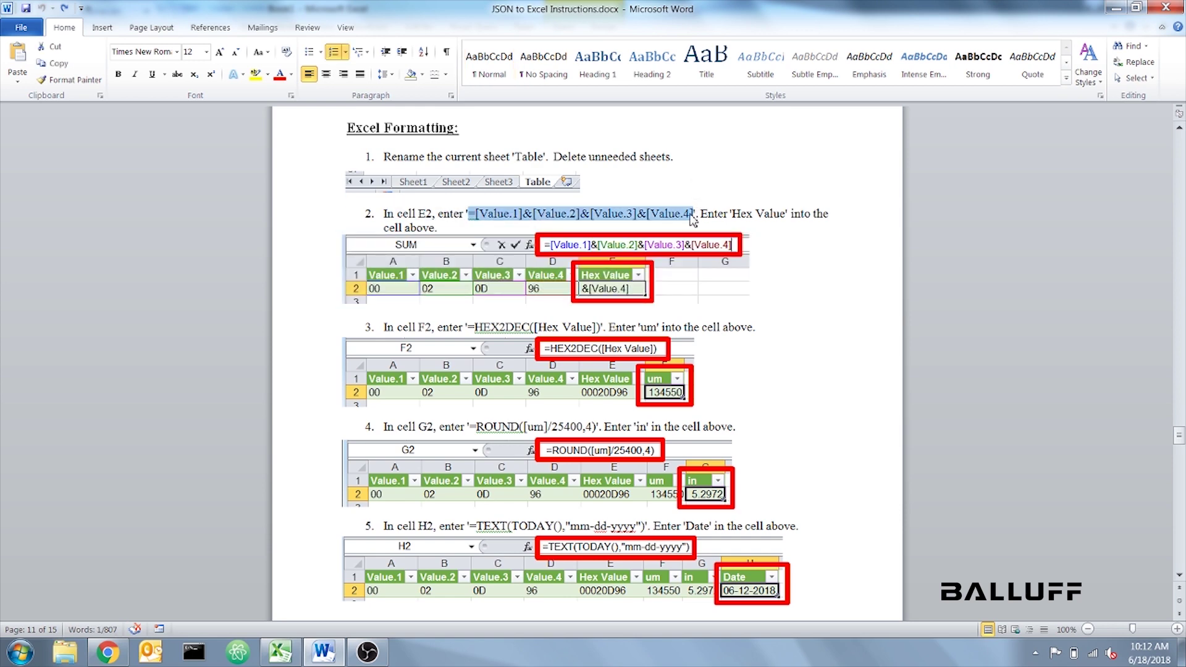
{"action": "left_click", "coordinate": [280, 653]}
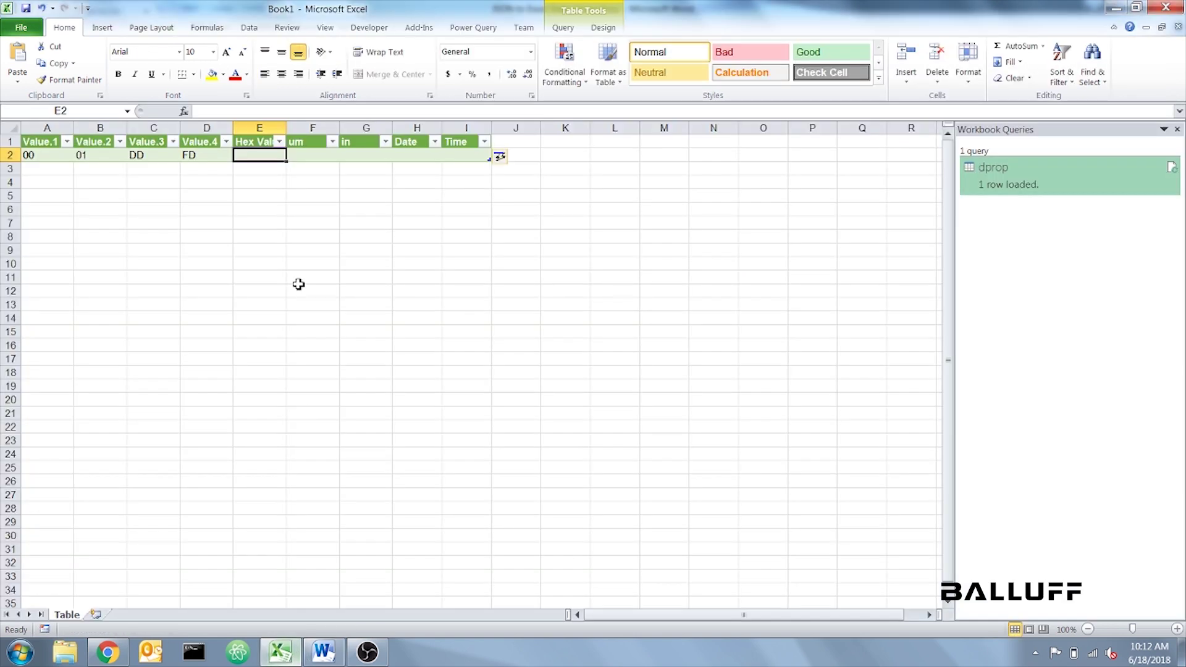
{"action": "double_click", "coordinate": [281, 155]}
{"action": "key", "text": "ctrl+v"}
{"action": "key", "text": "Return"}
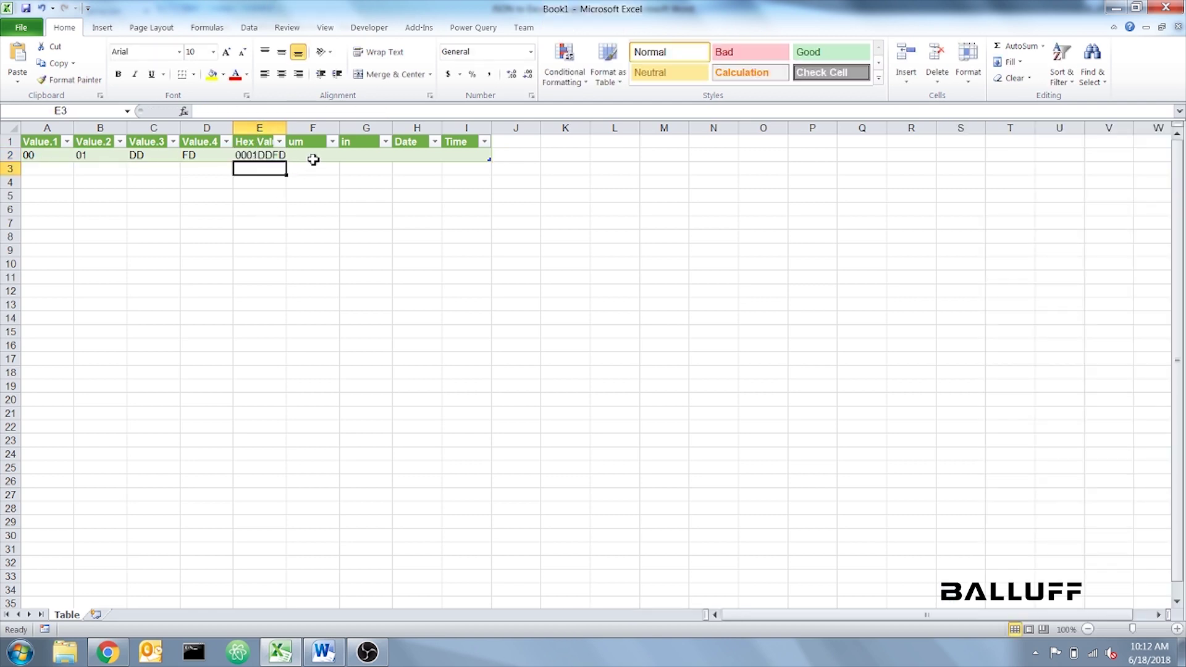
Paste the HEX2DEC formula into F2 and remove its leading apostrophe, giving um 122365.
{"action": "left_click", "coordinate": [312, 155]}
{"action": "left_click", "coordinate": [340, 653]}
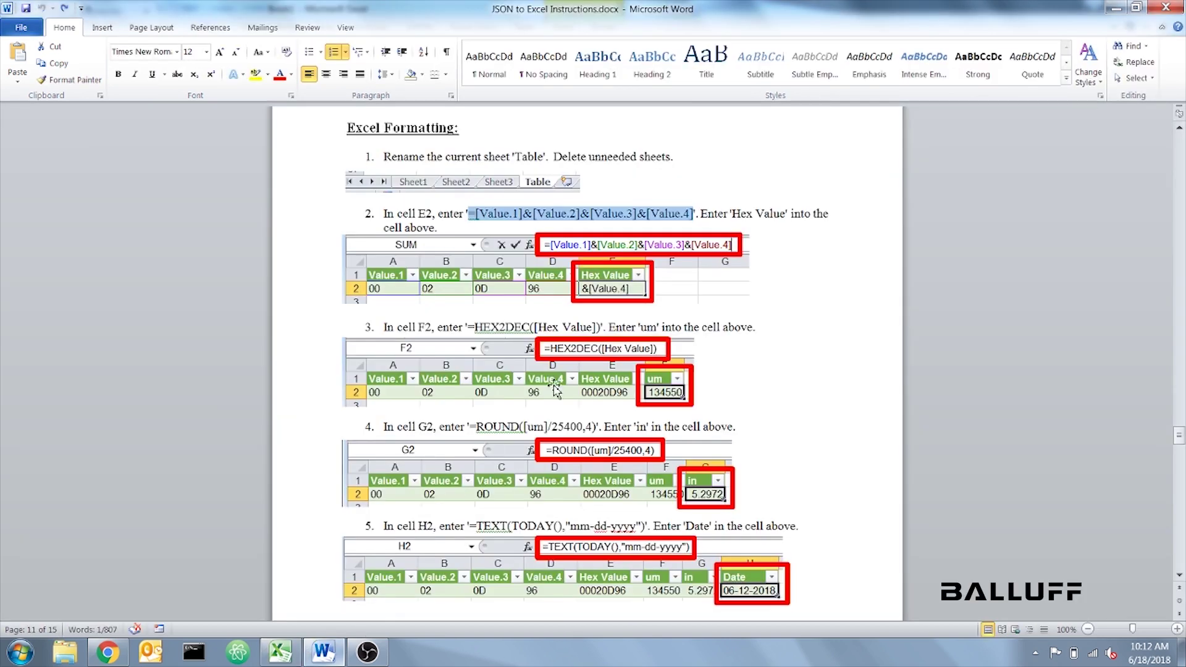
{"action": "left_click_drag", "start_coordinate": [469, 331], "coordinate": [599, 330]}
{"action": "key", "text": "ctrl+c"}
{"action": "left_click", "coordinate": [280, 652]}
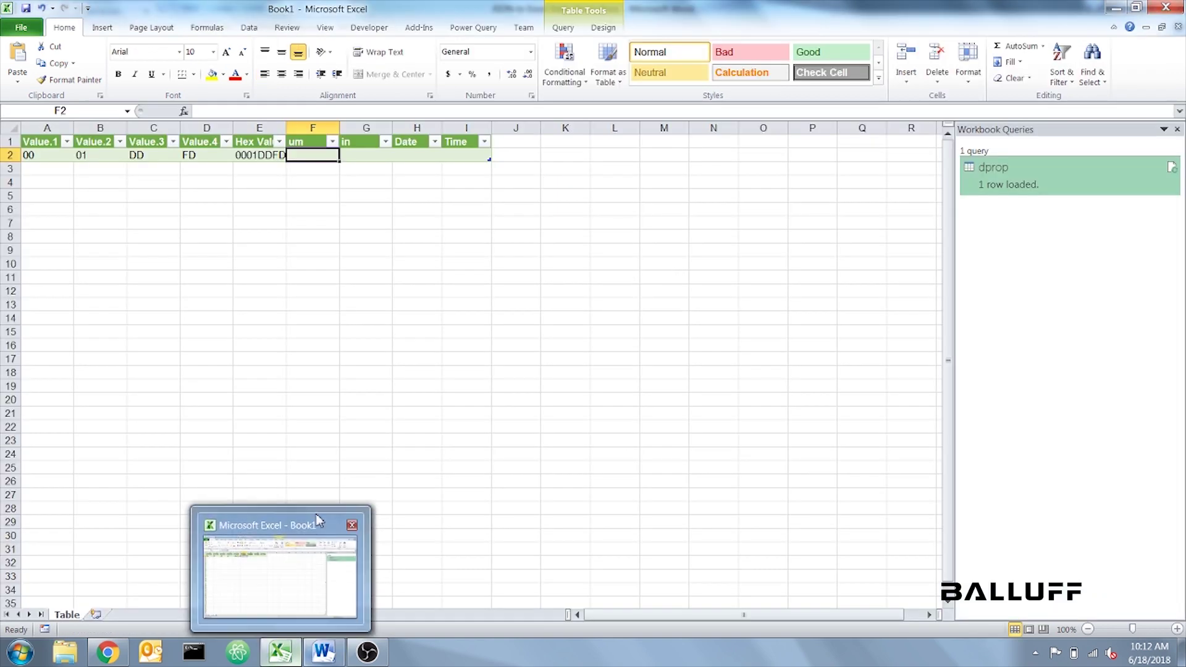
{"action": "left_click", "coordinate": [235, 112]}
{"action": "key", "text": "ctrl+v"}
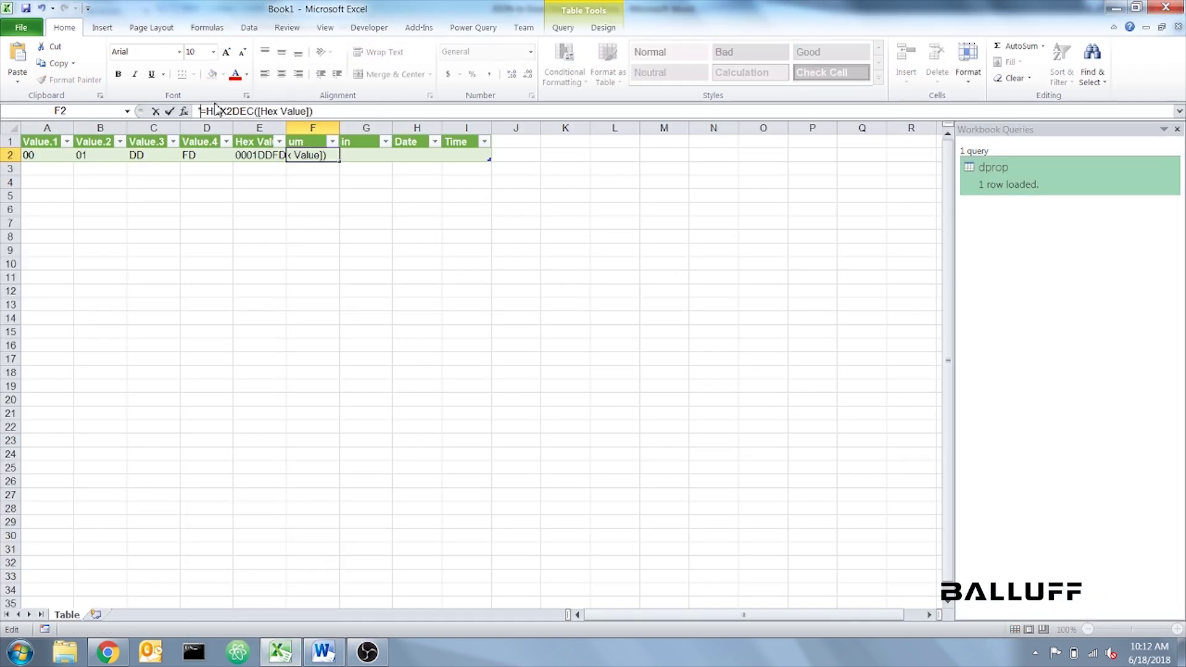
{"action": "key", "text": "Return"}
{"action": "left_click", "coordinate": [330, 155]}
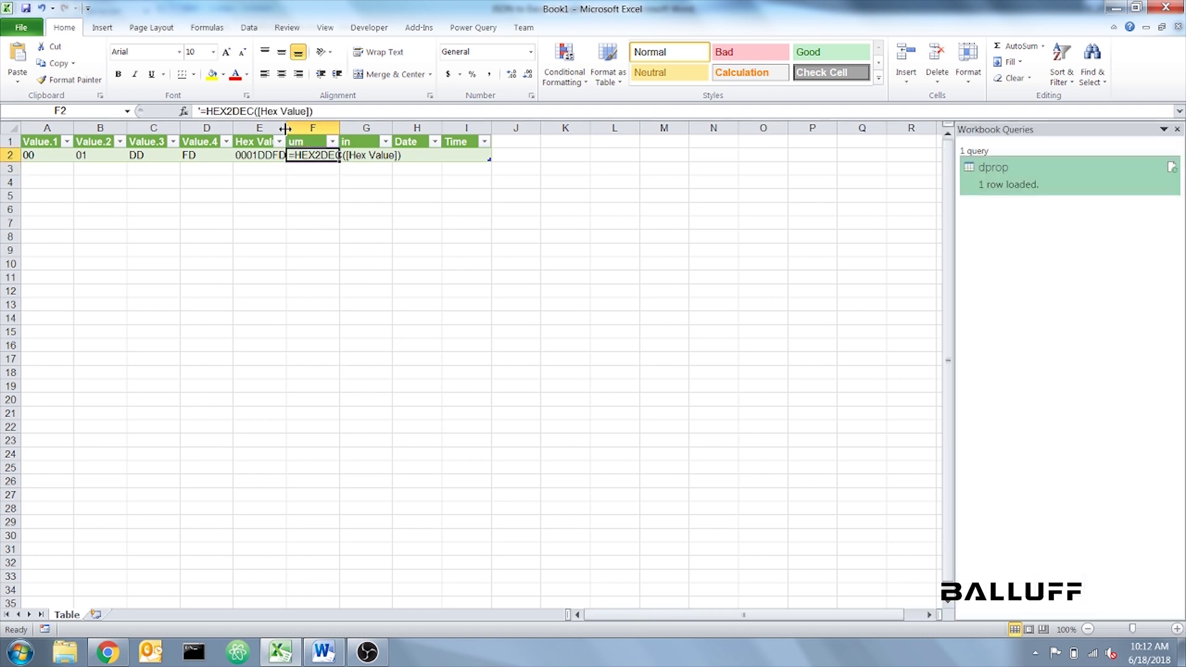
{"action": "left_click", "coordinate": [204, 111]}
{"action": "key", "text": "BackSpace"}
{"action": "key", "text": "Return"}
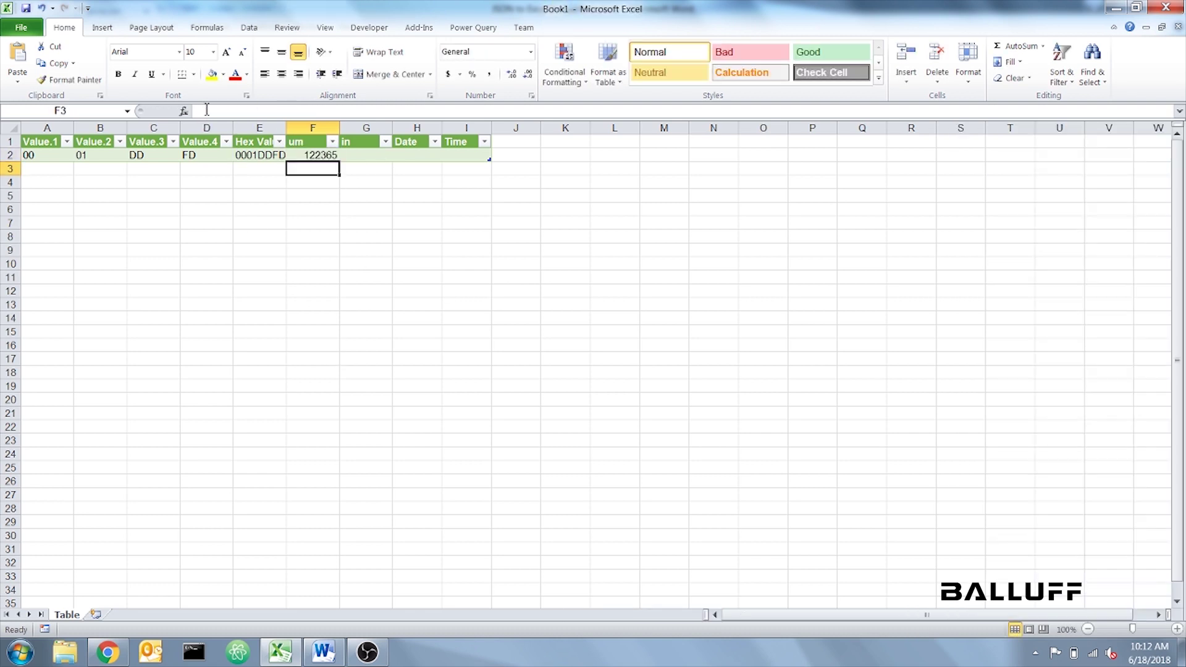
Paste the ROUND formula into G2, converting to 4.8175 inches.
{"action": "left_click", "coordinate": [388, 156]}
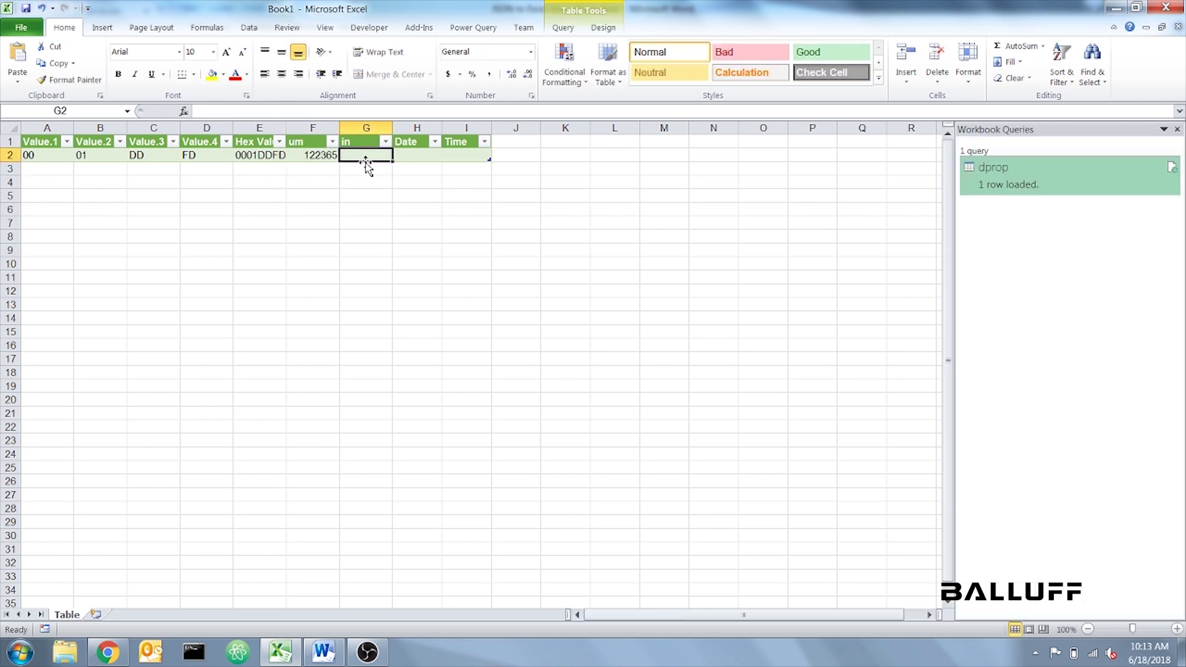
{"action": "left_click", "coordinate": [323, 652]}
{"action": "left_click_drag", "start_coordinate": [471, 426], "coordinate": [596, 426]}
{"action": "key", "text": "ctrl+c"}
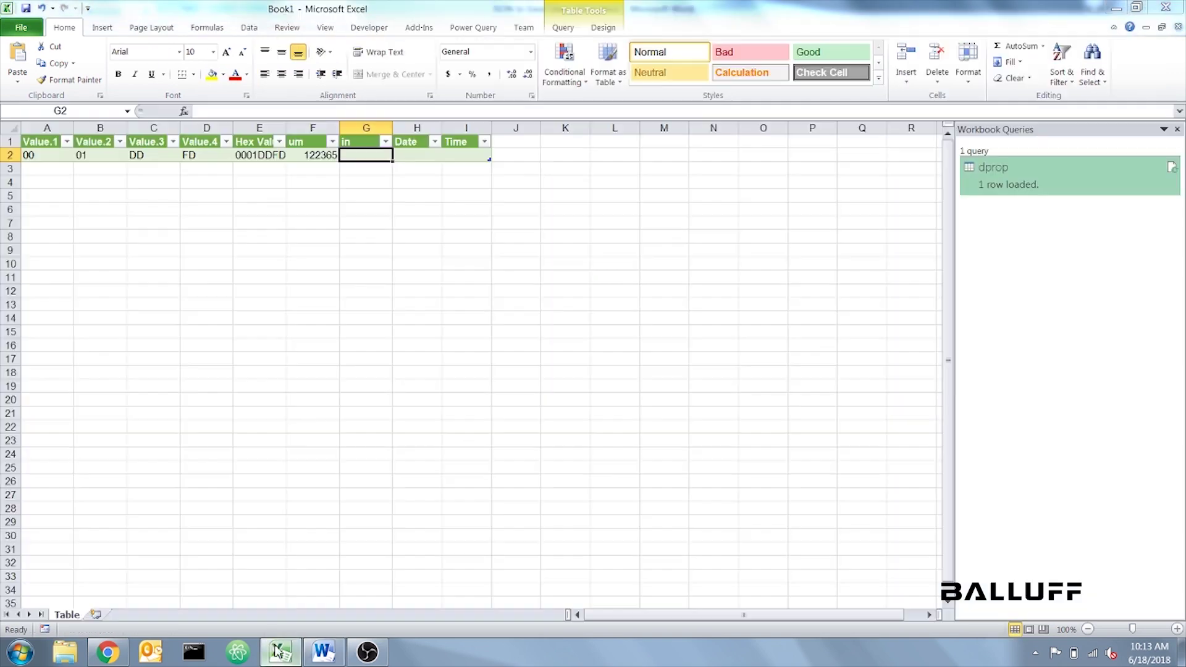
{"action": "left_click", "coordinate": [278, 650]}
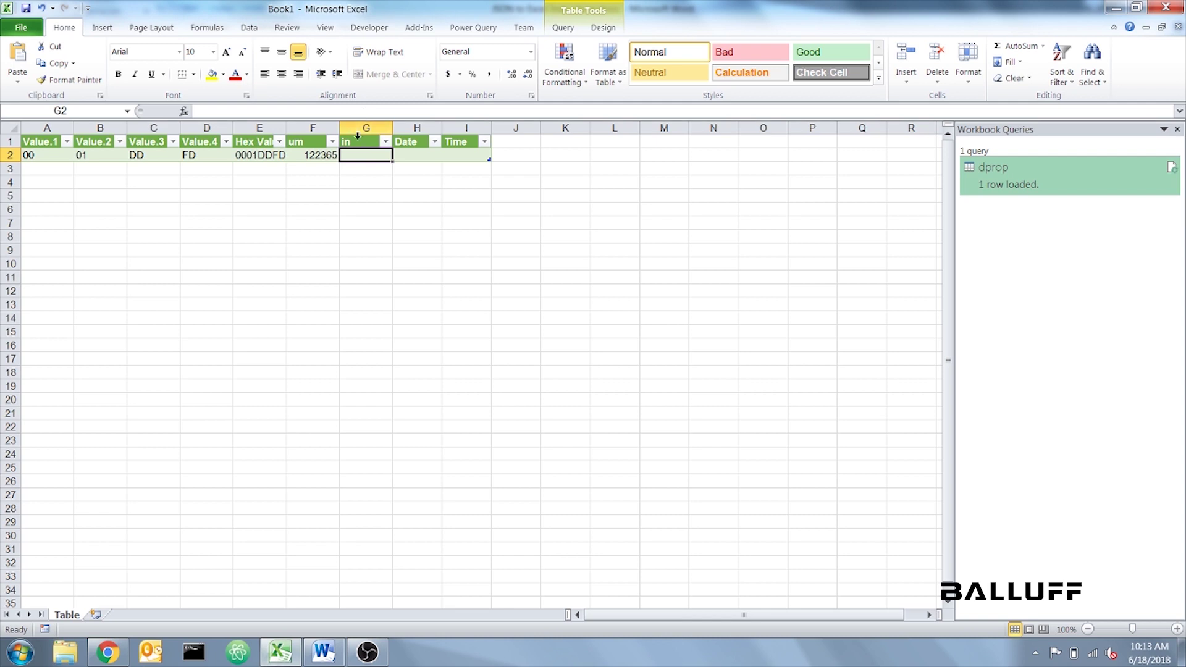
{"action": "left_click", "coordinate": [291, 112]}
{"action": "key", "text": "ctrl+v"}
{"action": "key", "text": "Return"}
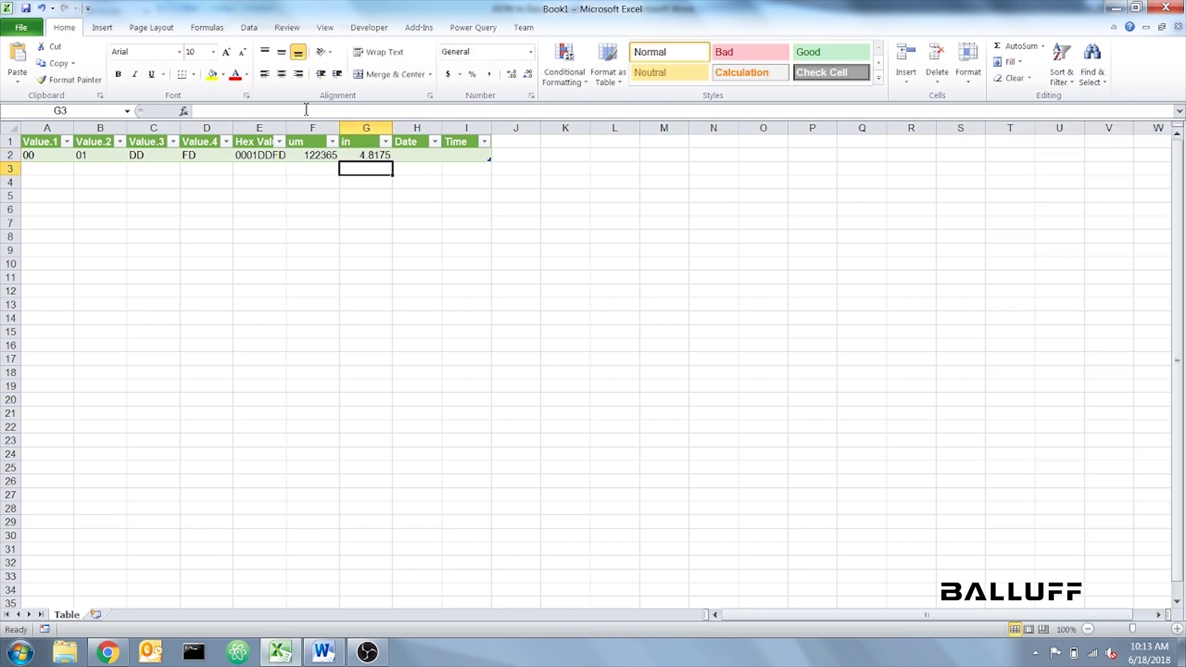
Paste the TODAY date formula into H2, showing 06-18-2018.
{"action": "left_click", "coordinate": [323, 651]}
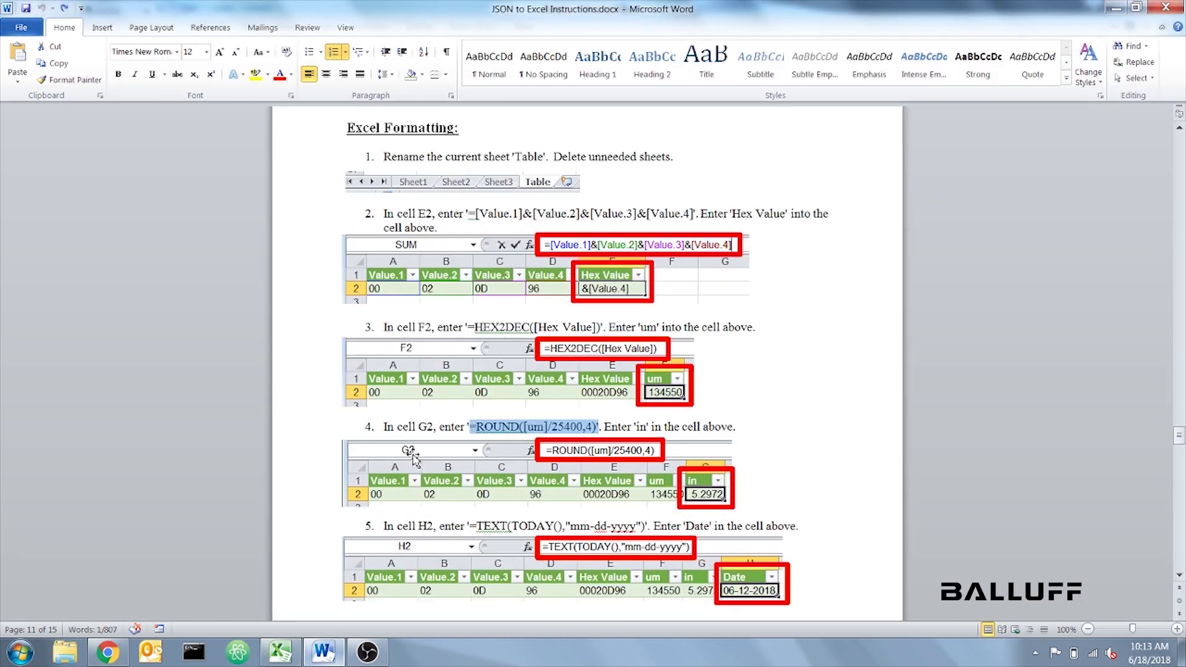
{"action": "scroll", "coordinate": [769, 477], "scroll_direction": "down", "scroll_amount": 3}
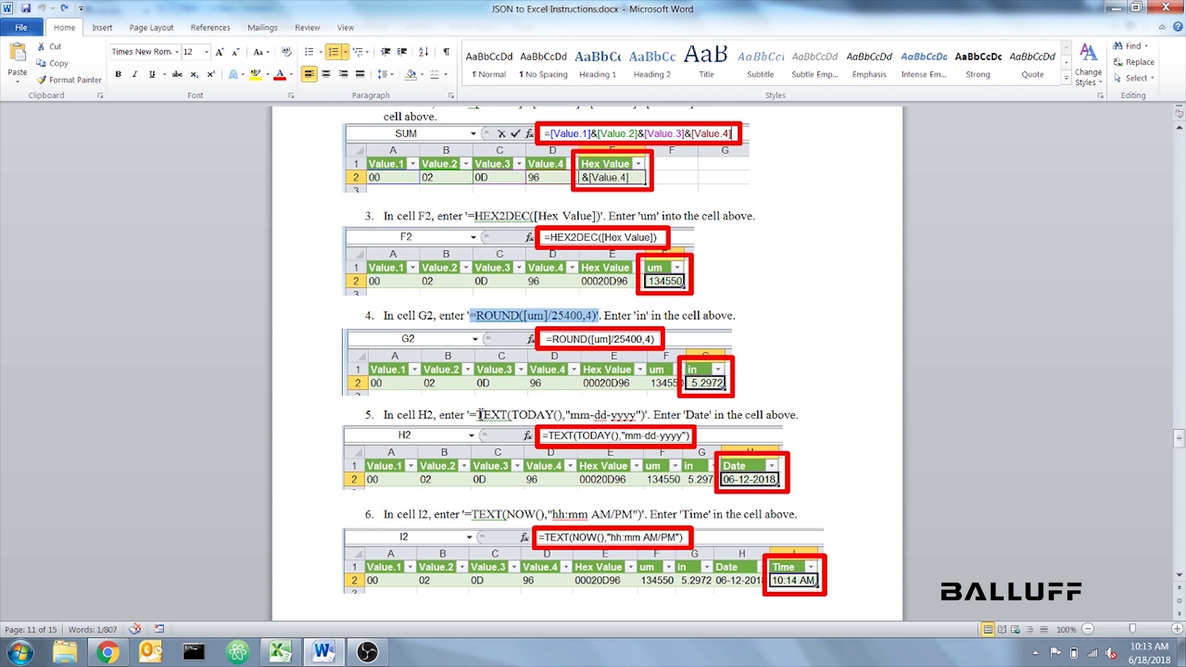
{"action": "left_click_drag", "start_coordinate": [470, 414], "coordinate": [647, 415]}
{"action": "key", "text": "ctrl+c"}
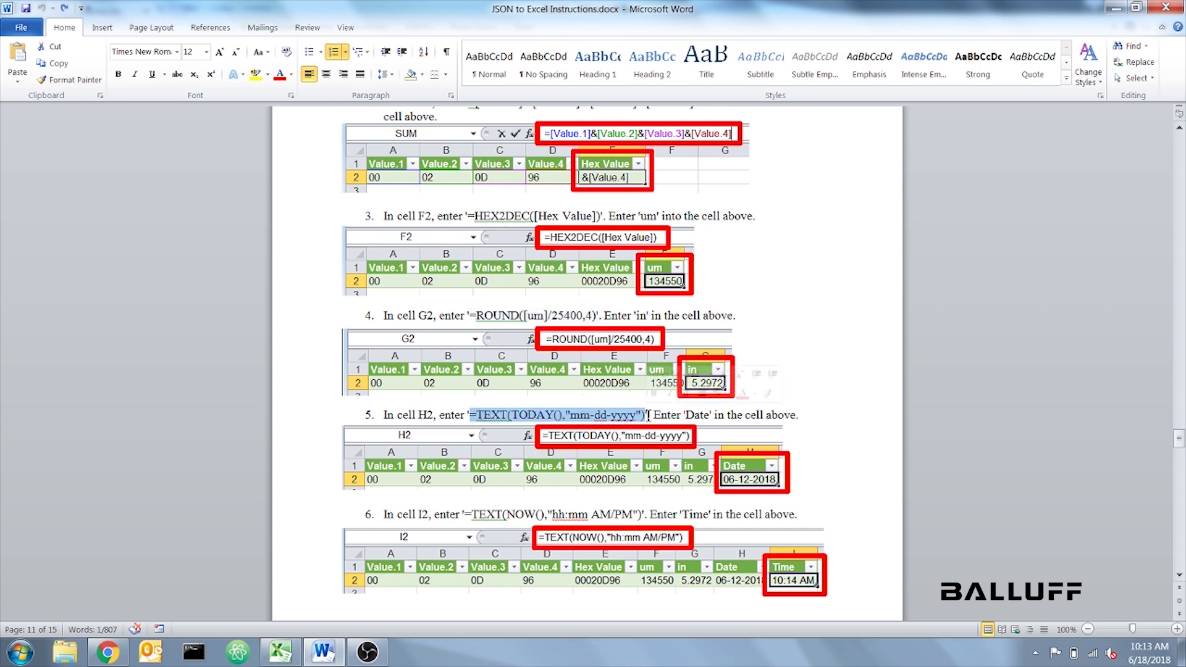
{"action": "left_click", "coordinate": [267, 658]}
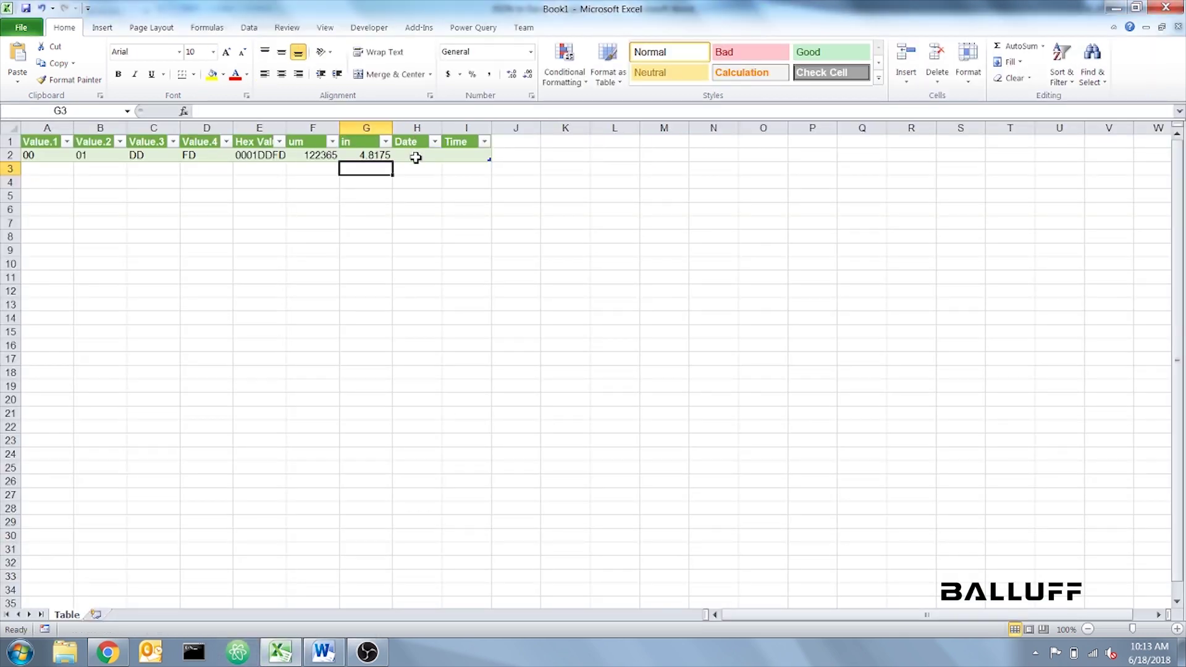
{"action": "left_click", "coordinate": [415, 156]}
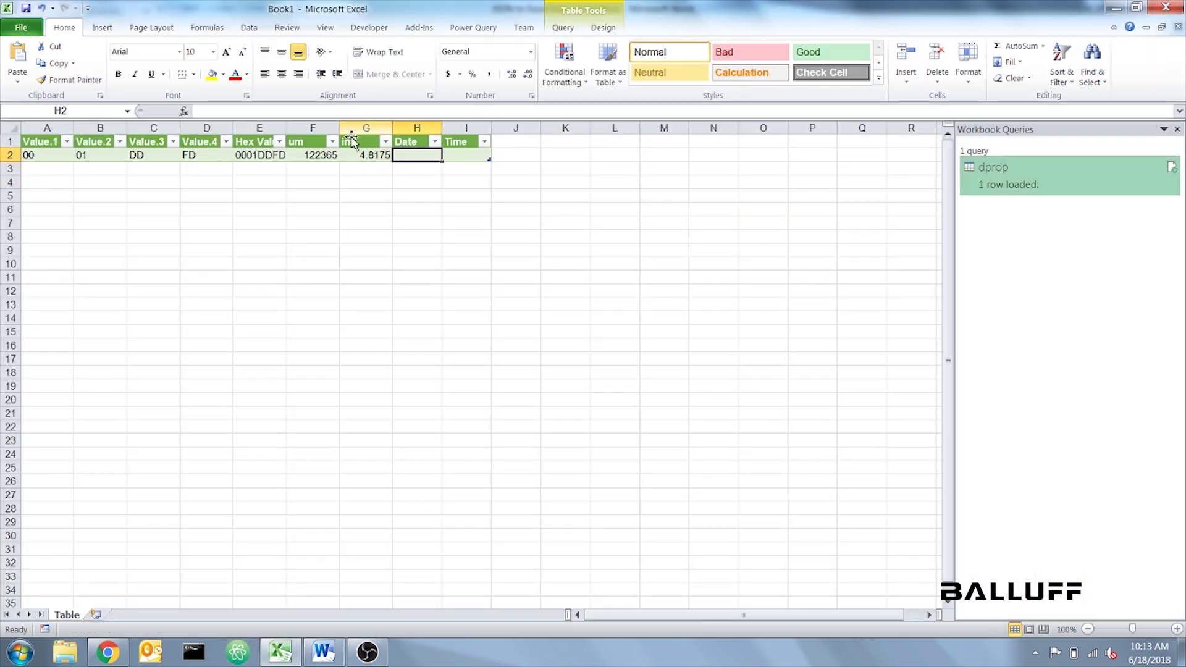
{"action": "key", "text": "ctrl+v"}
{"action": "key", "text": "Return"}
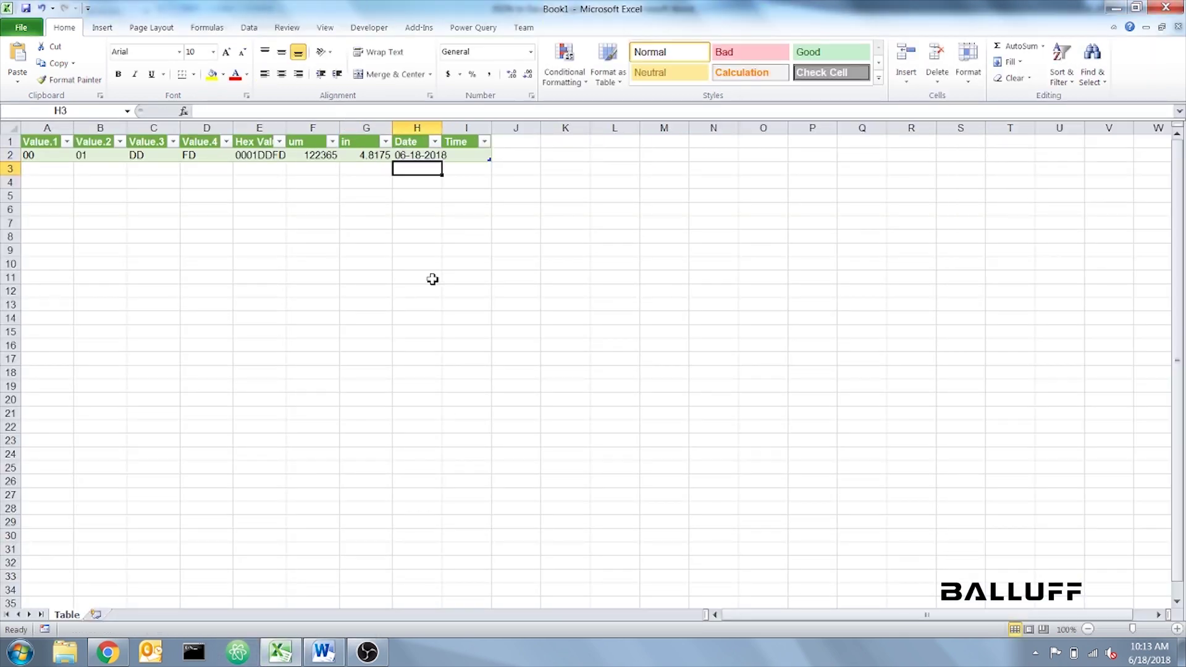
Paste the NOW time formula into I2, showing 10:13 AM.
{"action": "left_click", "coordinate": [322, 652]}
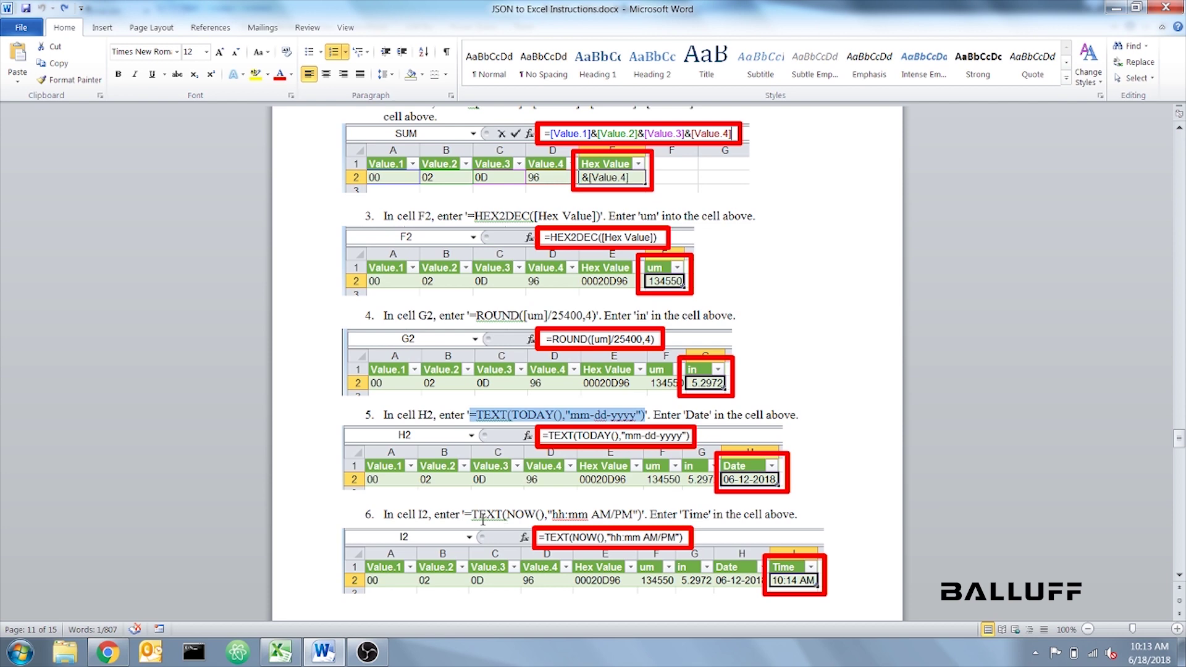
{"action": "left_click_drag", "start_coordinate": [465, 514], "coordinate": [641, 513]}
{"action": "key", "text": "ctrl+c"}
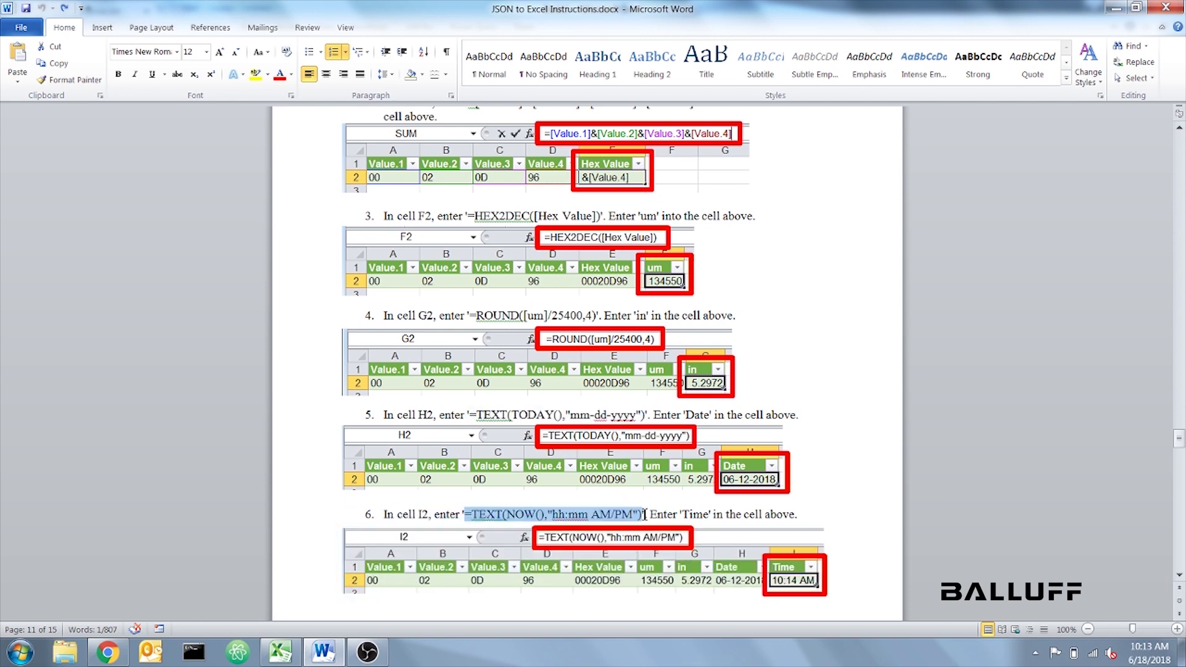
{"action": "left_click", "coordinate": [280, 652]}
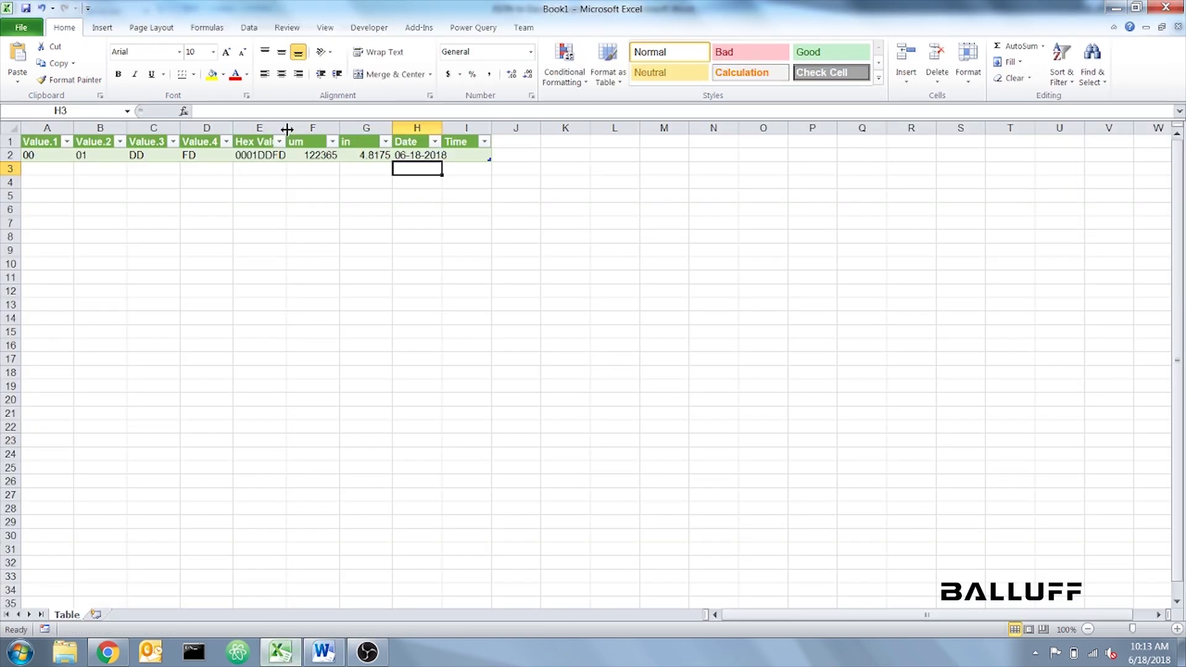
{"action": "left_click", "coordinate": [460, 155]}
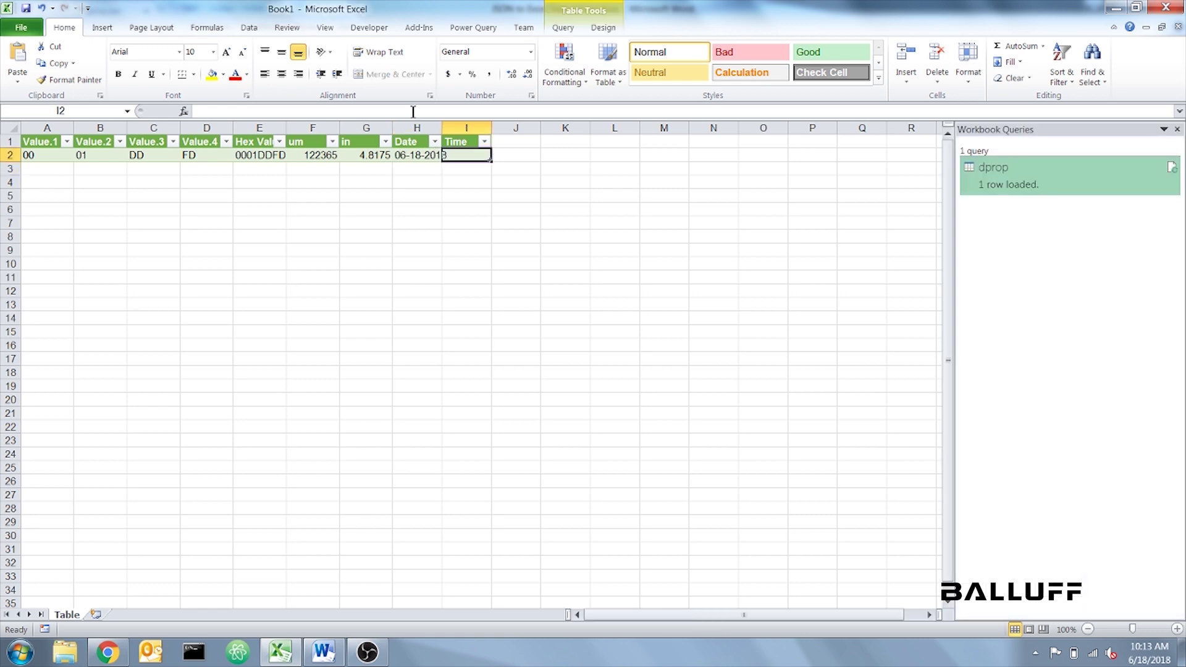
{"action": "left_click", "coordinate": [412, 111]}
{"action": "key", "text": "ctrl+v"}
{"action": "key", "text": "Return"}
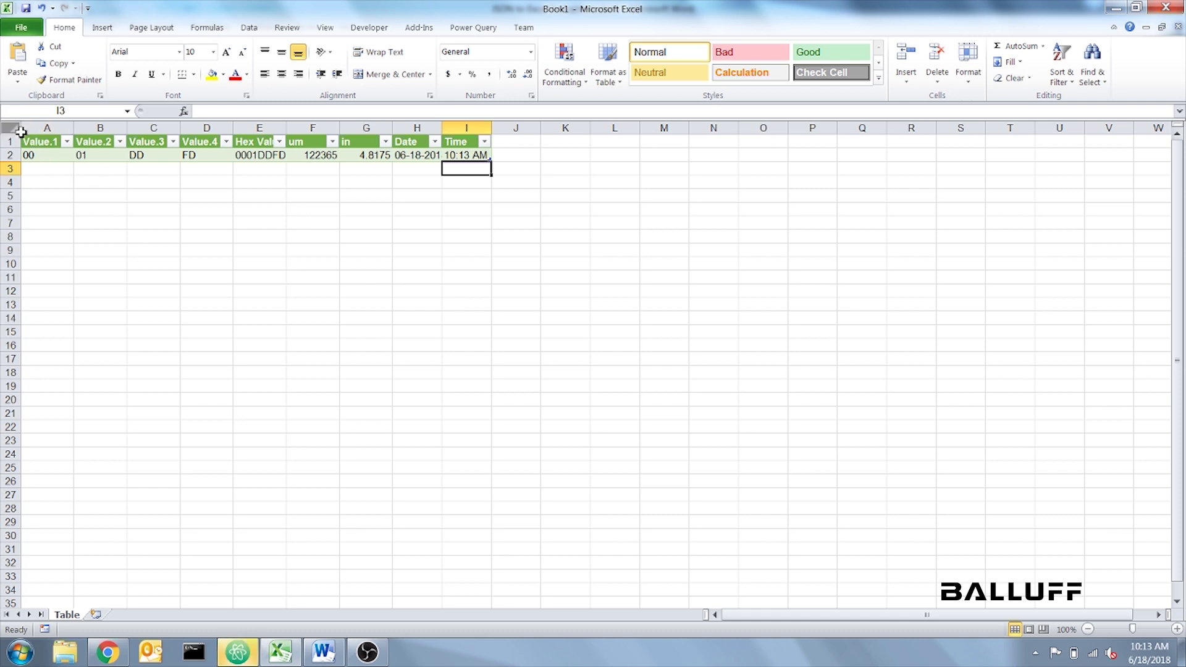
Autofit every column on the current sheet to its contents.
{"action": "left_click", "coordinate": [20, 131]}
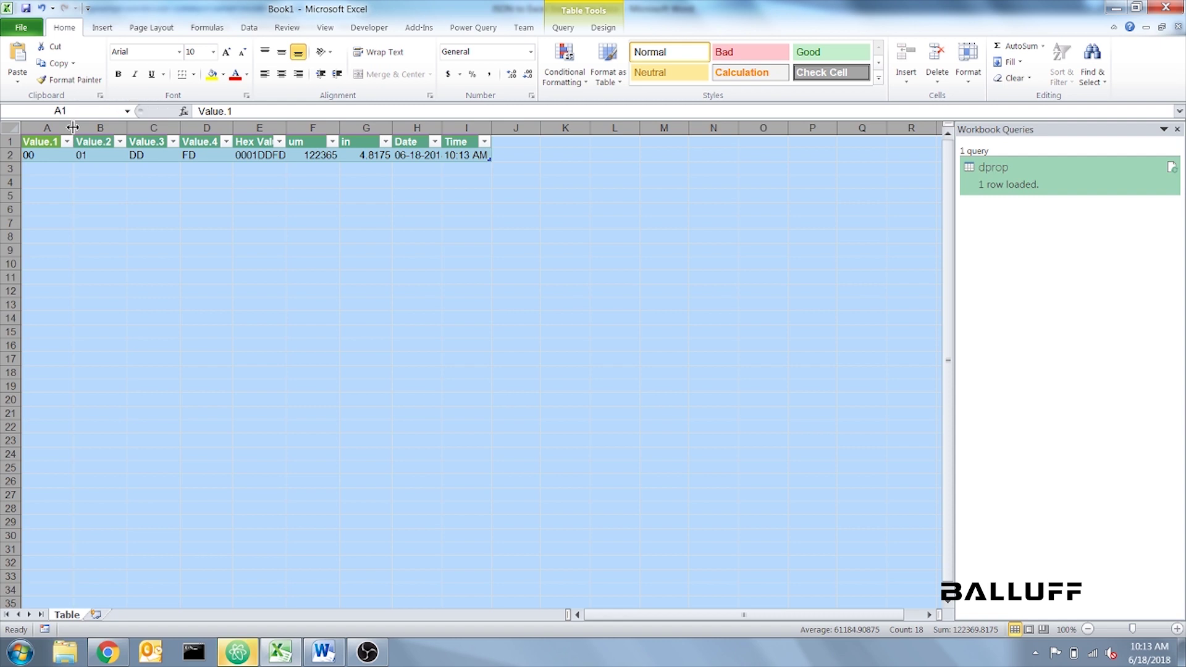
{"action": "double_click", "coordinate": [285, 129]}
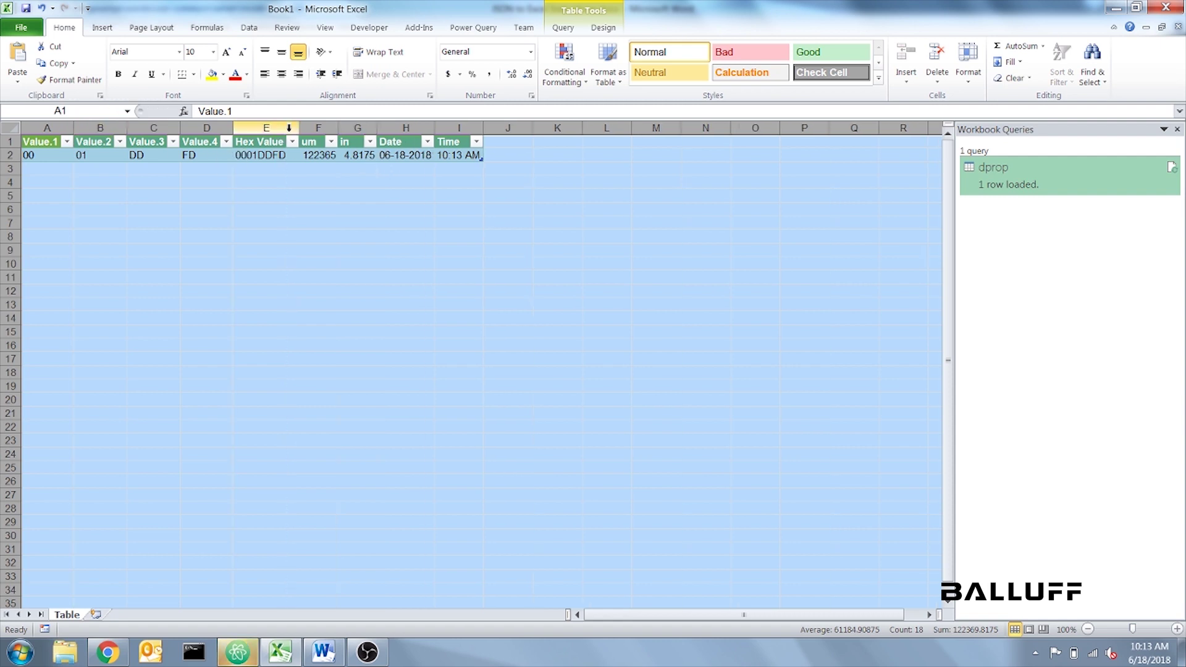
{"action": "left_click", "coordinate": [357, 222]}
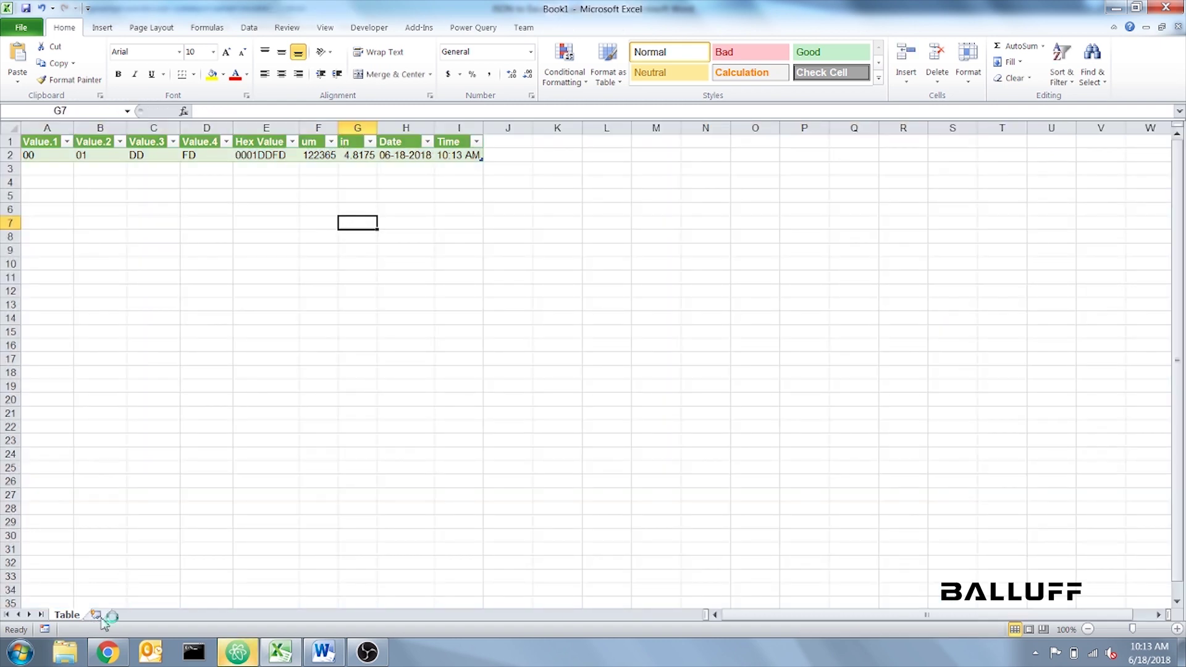
{"action": "right_click", "coordinate": [237, 650]}
{"action": "left_click", "coordinate": [237, 648]}
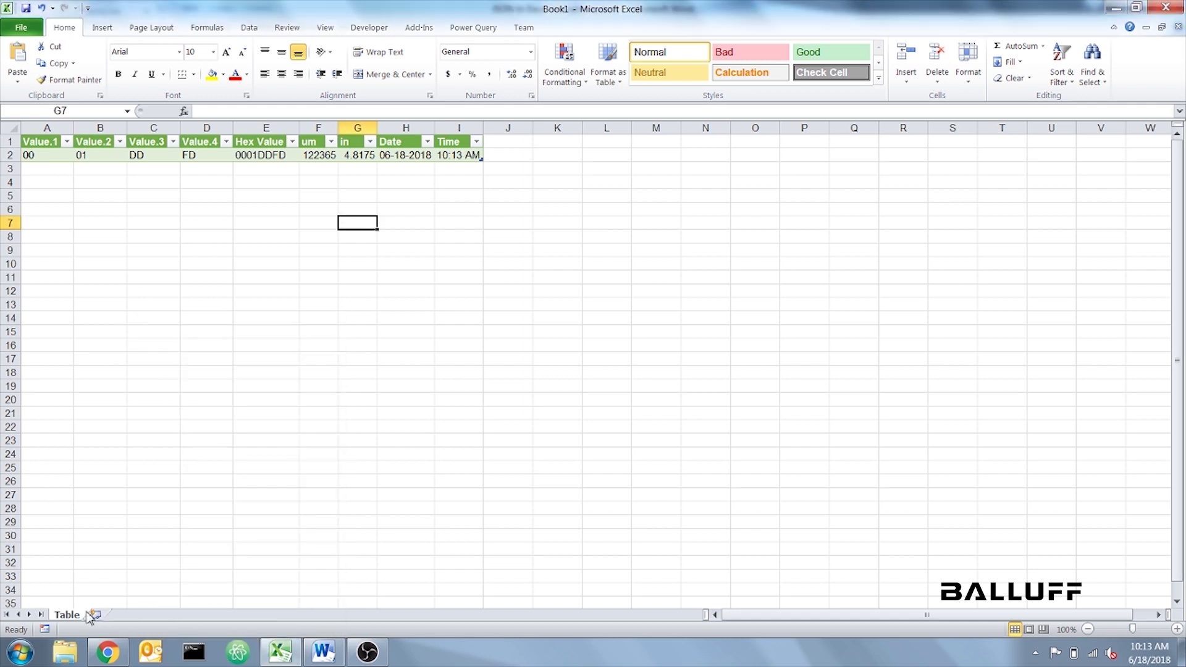
Add a new worksheet and rename it 'Data Log'.
{"action": "left_click", "coordinate": [96, 615]}
{"action": "right_click", "coordinate": [102, 616]}
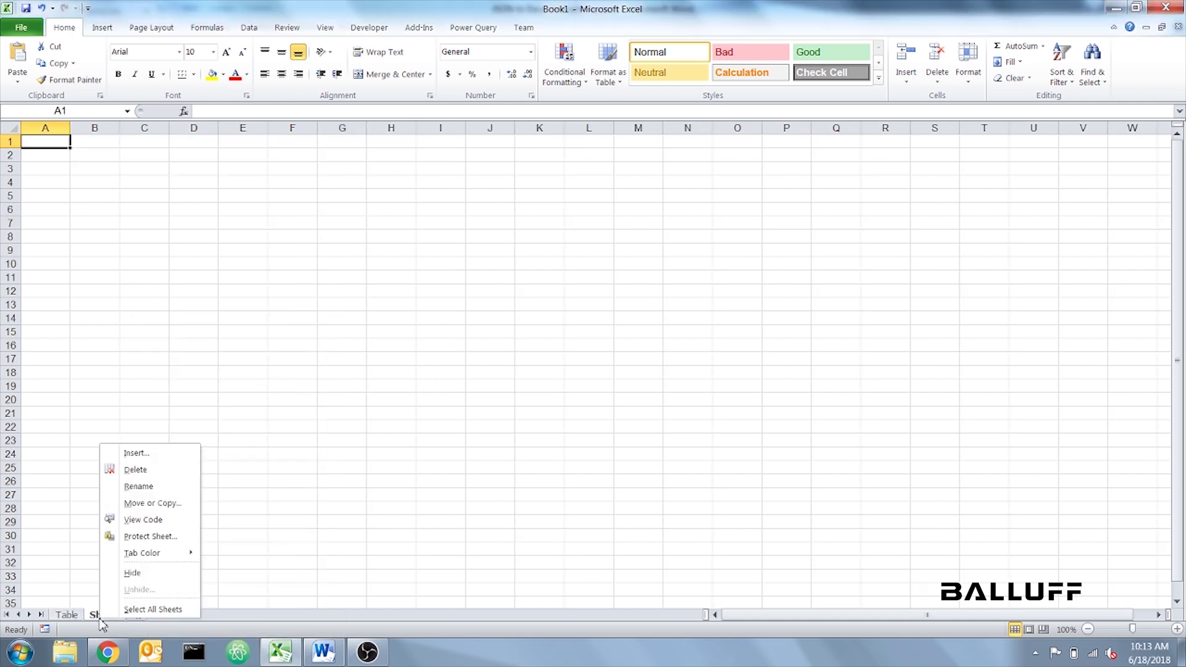
{"action": "left_click", "coordinate": [167, 487]}
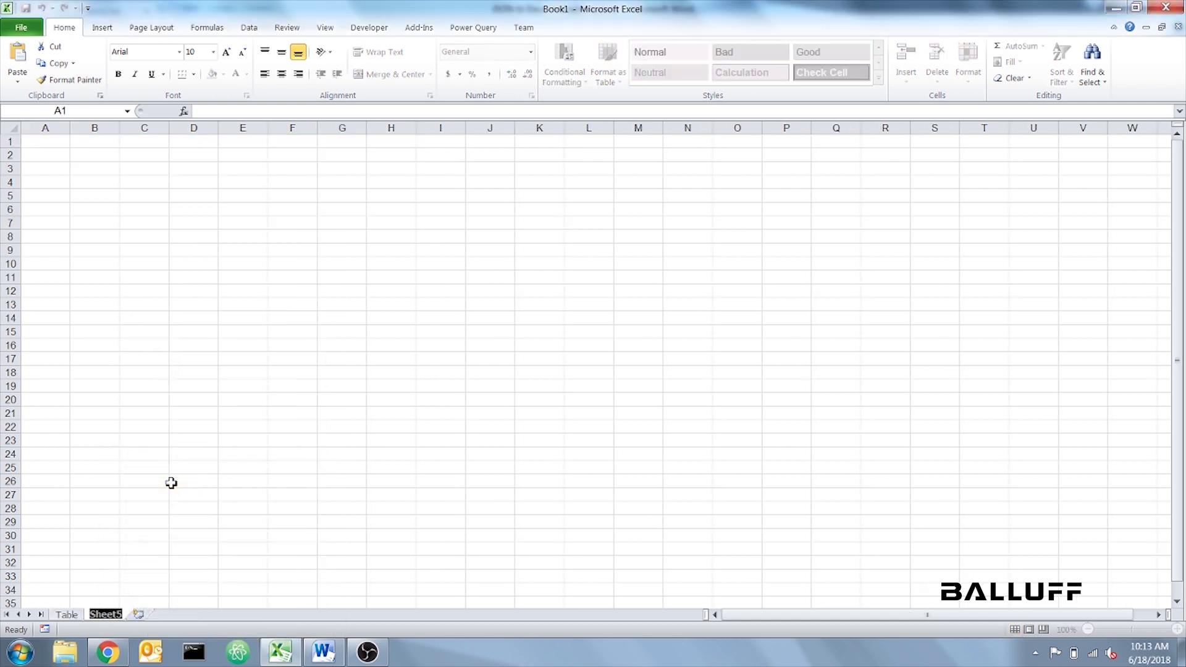
{"action": "key", "text": "End"}
{"action": "key", "text": "BackSpace"}
{"action": "key", "text": "BackSpace"}
{"action": "key", "text": "BackSpace"}
{"action": "key", "text": "BackSpace"}
{"action": "key", "text": "BackSpace"}
{"action": "key", "text": "BackSpace"}
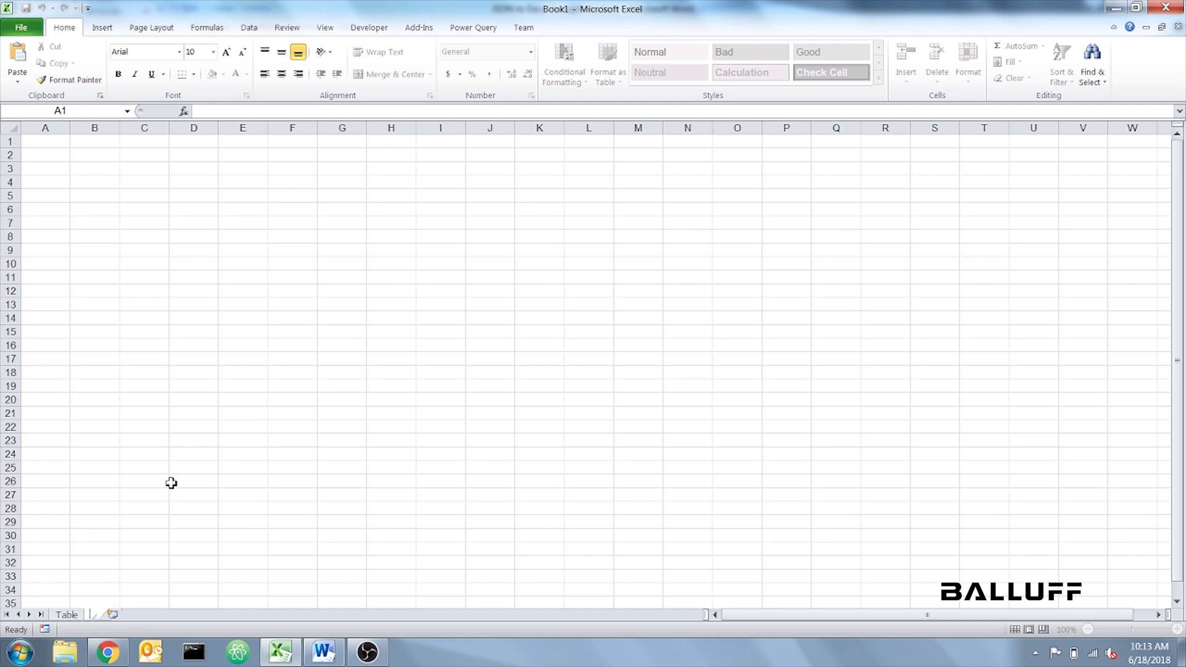
{"action": "type", "text": "Data Log"}
{"action": "key", "text": "Return"}
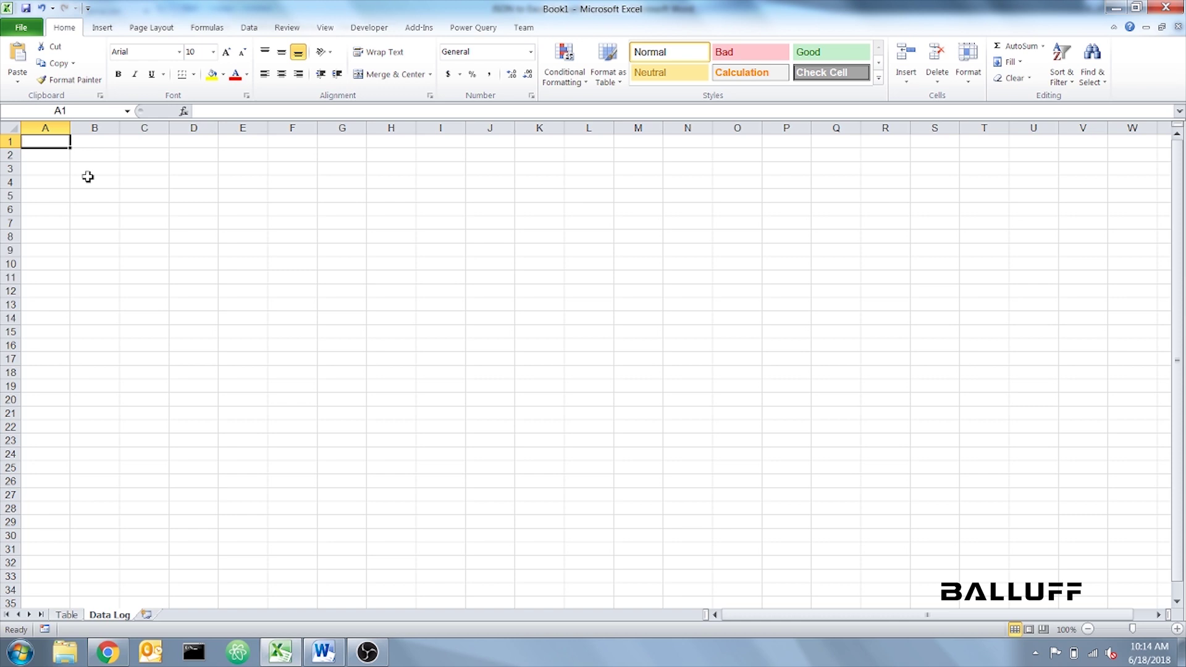
Enter the headings Position (in), Date and Time in A1, B1 and C1.
{"action": "type", "text": "Position (in"}
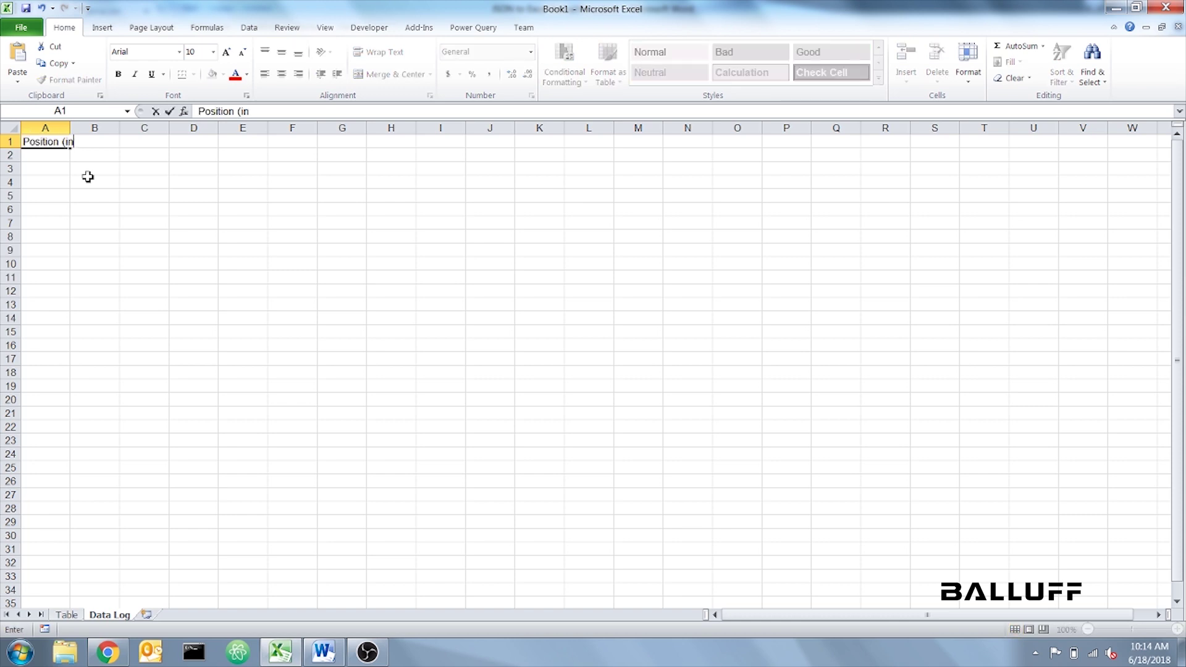
{"action": "key", "text": "Tab"}
{"action": "type", "text": "Date"}
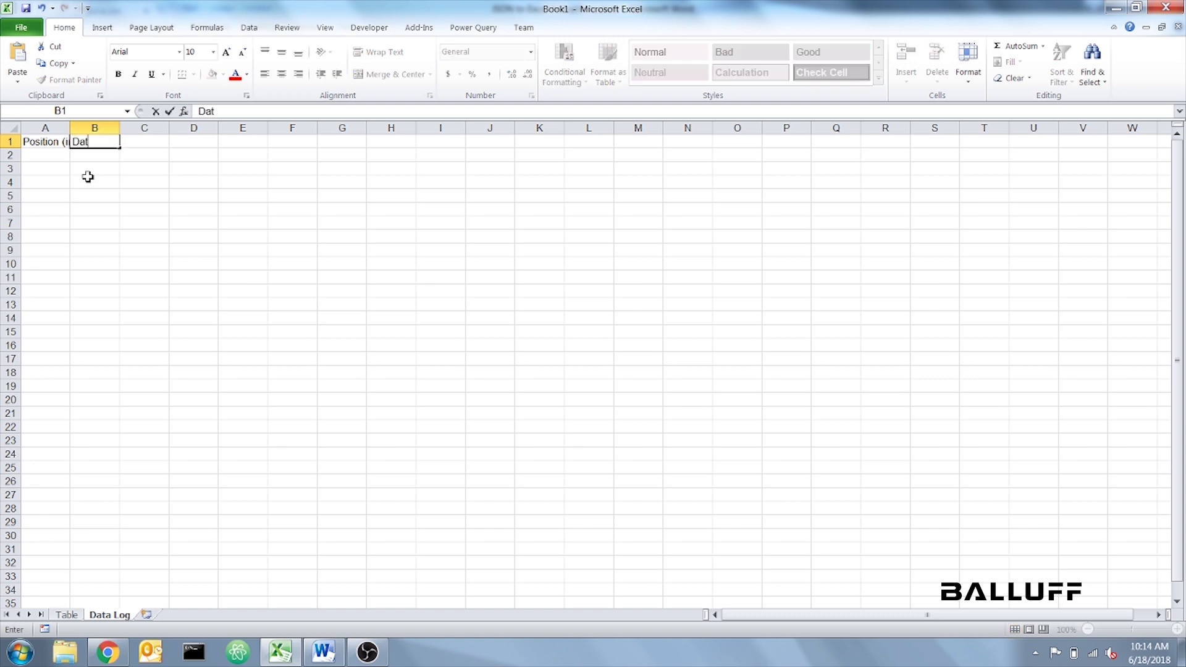
{"action": "key", "text": "Tab"}
{"action": "type", "text": "Time"}
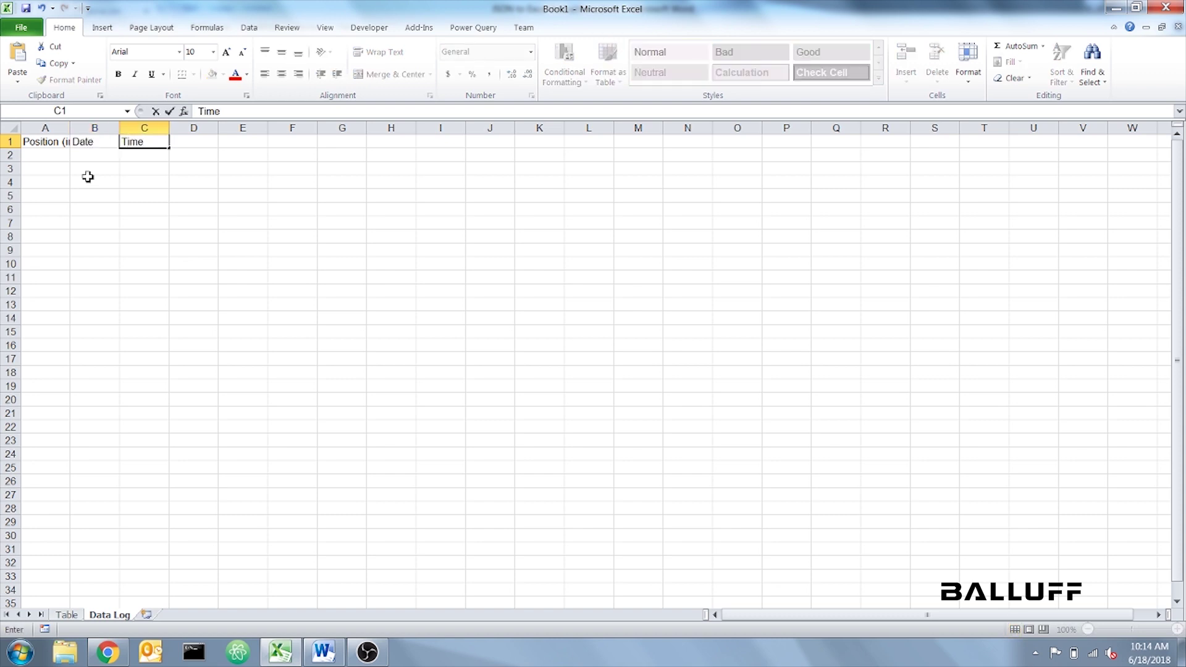
{"action": "left_click", "coordinate": [87, 177]}
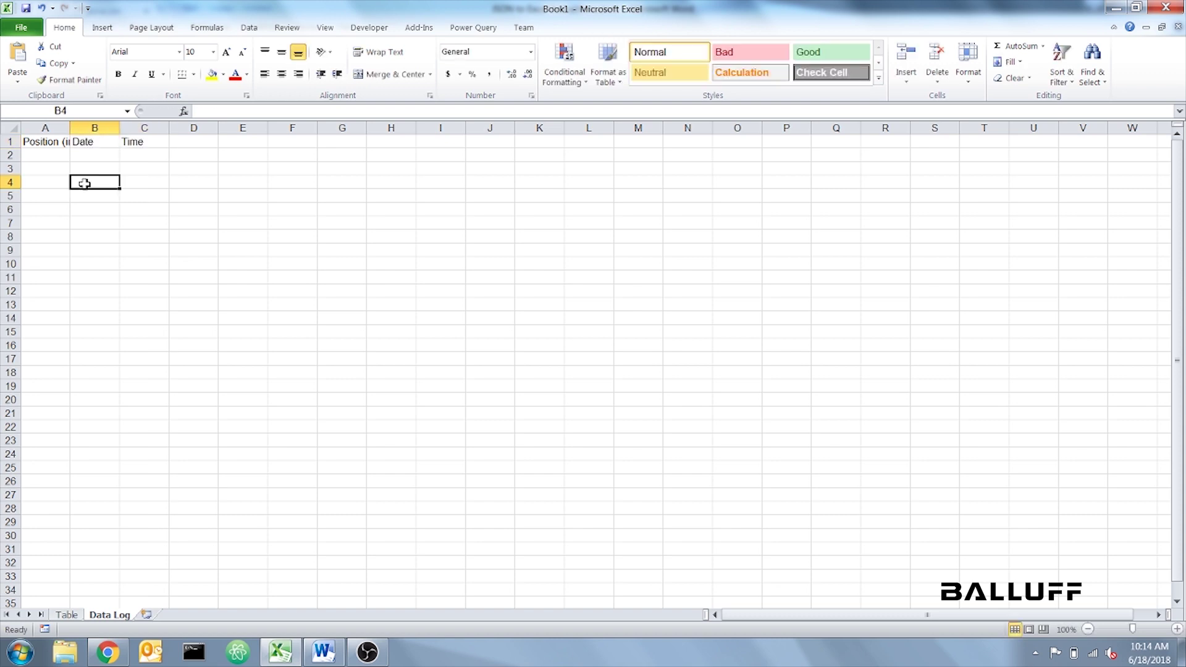
Create a new macro named update from the Developer tab's Macros list.
{"action": "left_click", "coordinate": [370, 29]}
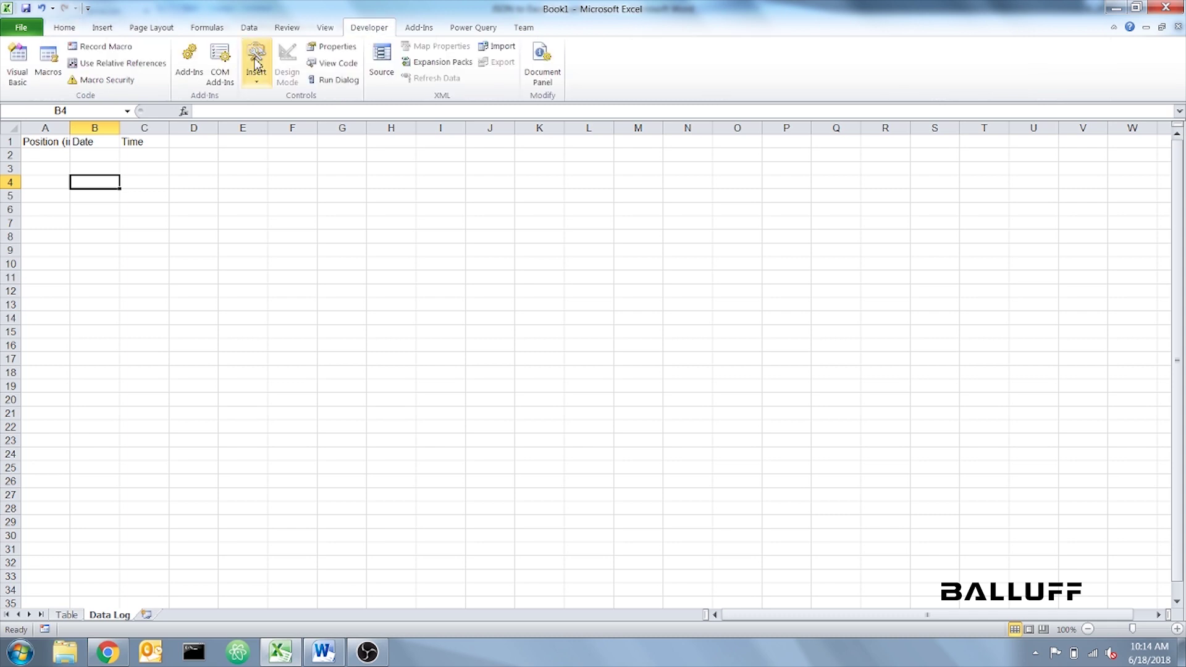
{"action": "left_click", "coordinate": [48, 73]}
{"action": "type", "text": "p"}
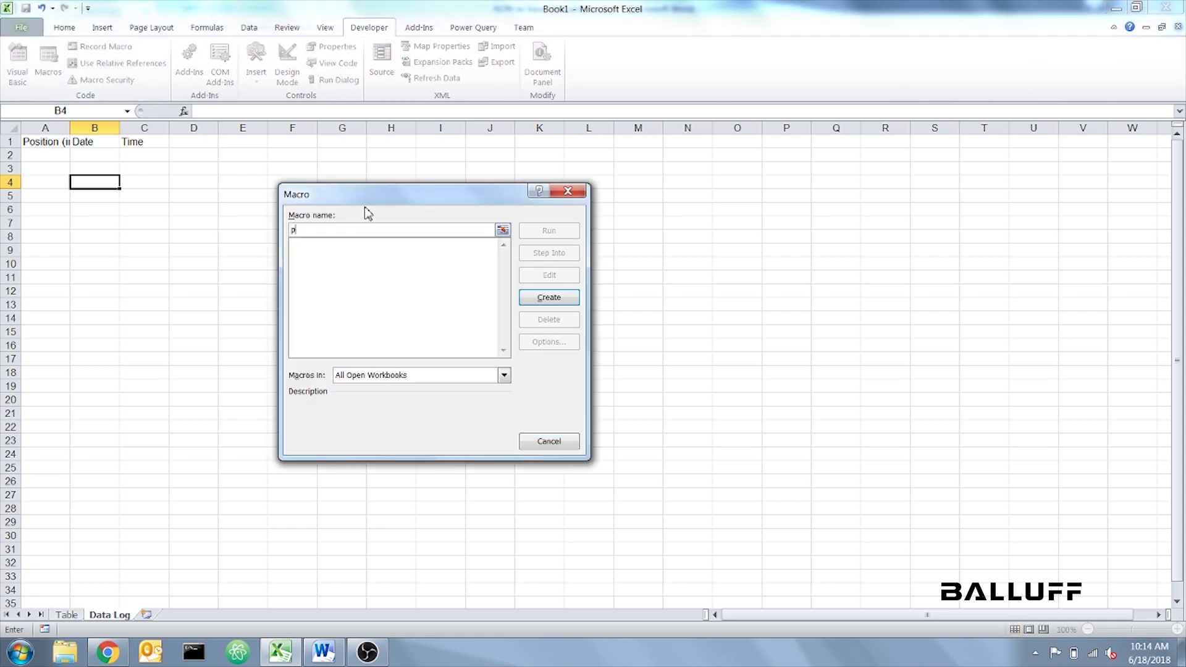
{"action": "type", "text": "date"}
{"action": "left_click", "coordinate": [547, 299]}
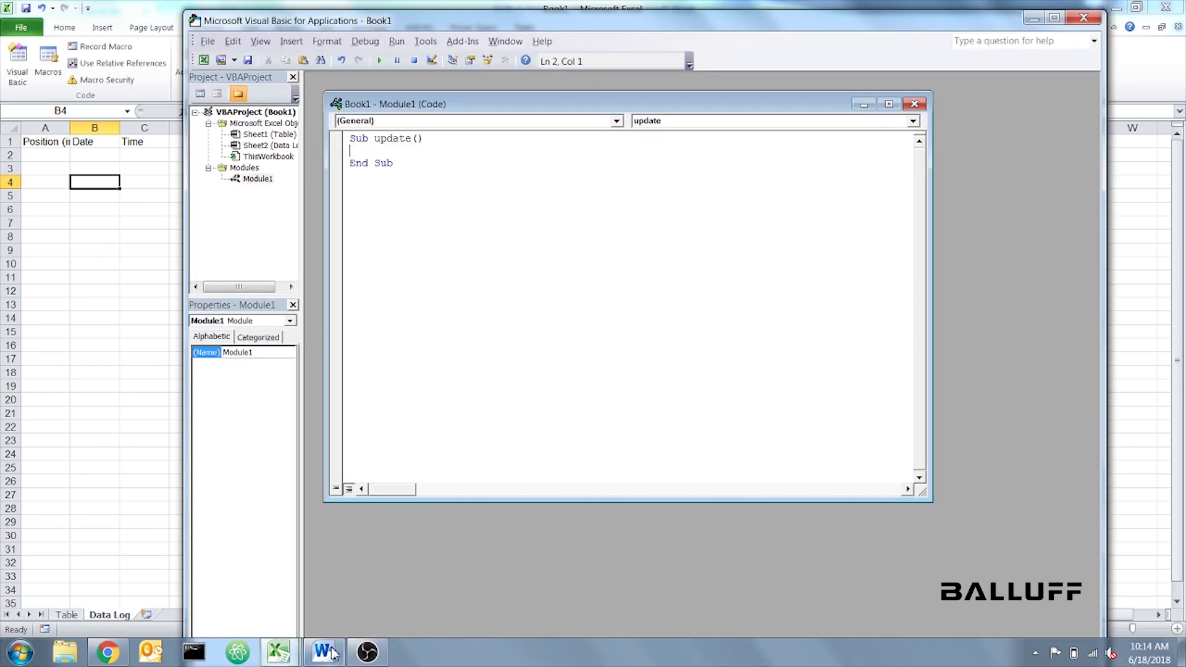
Select the logging and Refresh macro code in the Word instructions document.
{"action": "left_click", "coordinate": [324, 657]}
{"action": "scroll", "coordinate": [319, 425], "scroll_direction": "down", "scroll_amount": 15}
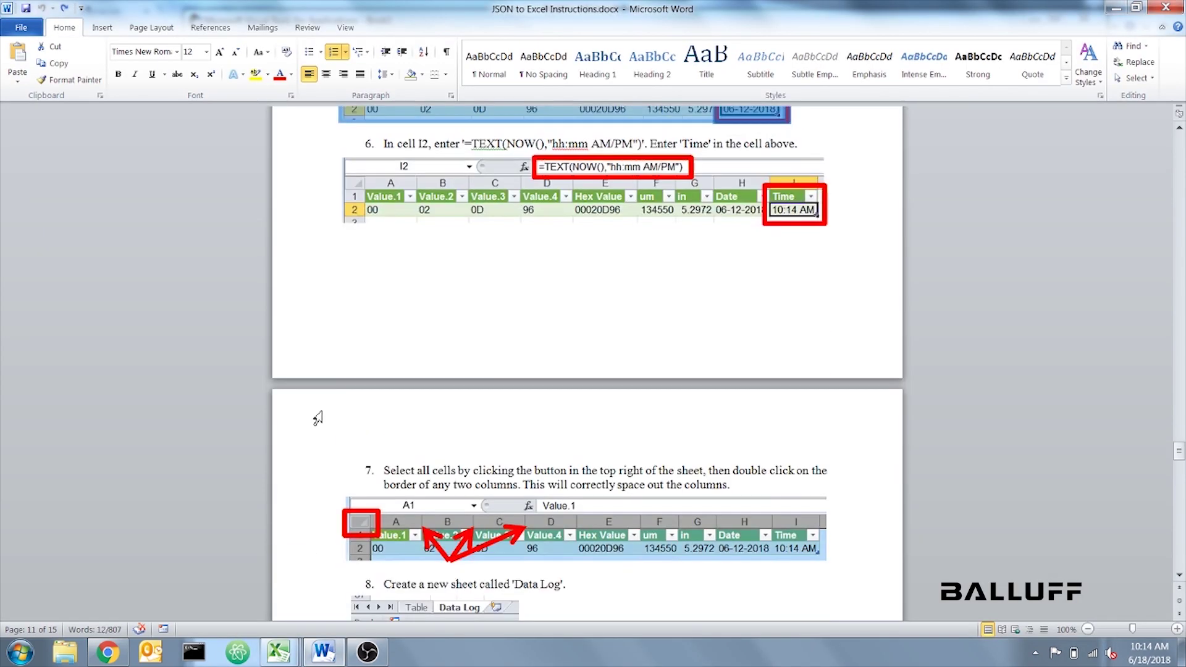
{"action": "scroll", "coordinate": [319, 425], "scroll_direction": "down", "scroll_amount": 20}
{"action": "scroll", "coordinate": [383, 454], "scroll_direction": "up", "scroll_amount": 5}
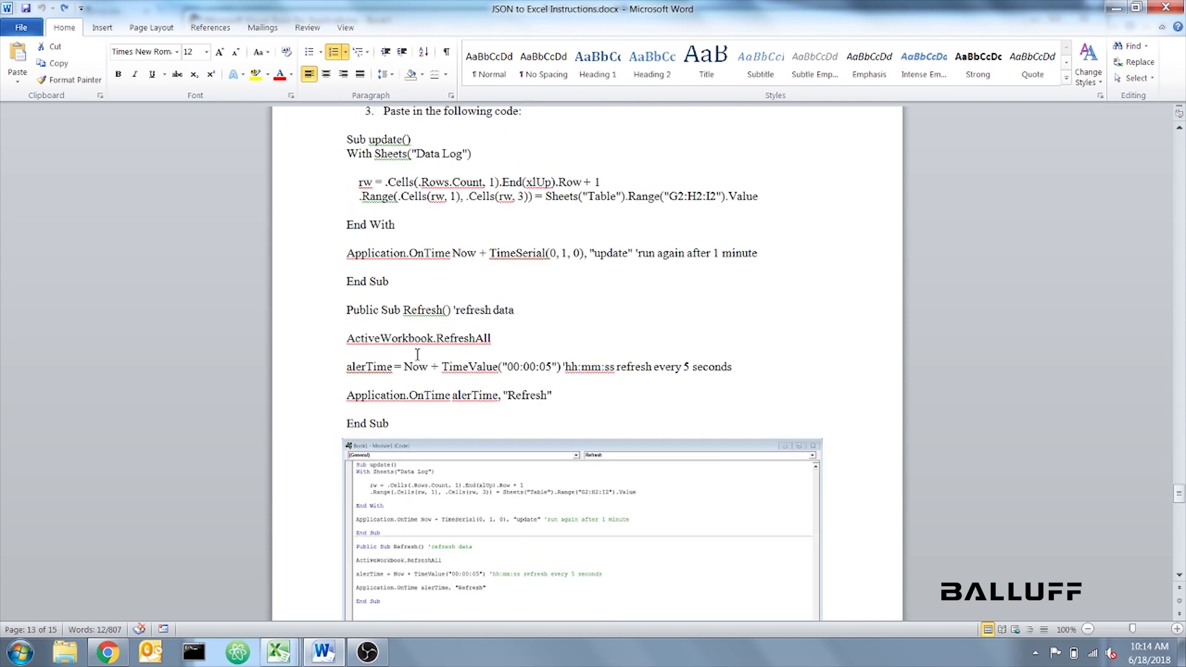
{"action": "left_click_drag", "start_coordinate": [385, 457], "coordinate": [347, 176]}
{"action": "key", "text": "ctrl+c"}
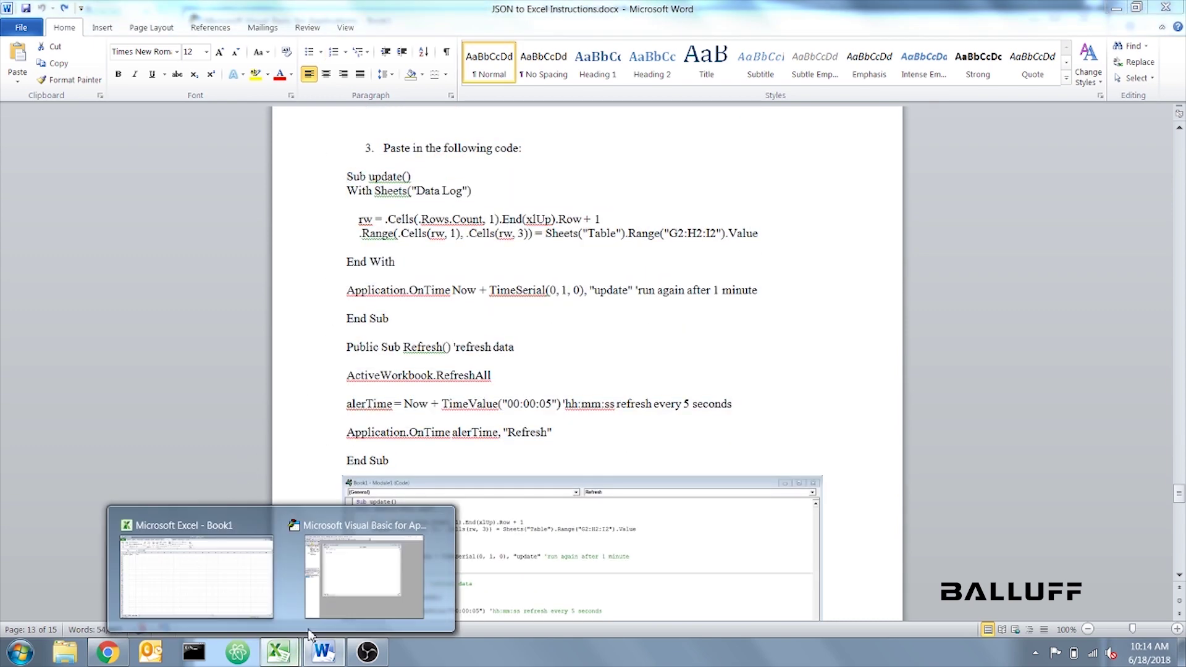
Paste the code over the update stub, then close and return to Excel.
{"action": "left_click", "coordinate": [365, 568]}
{"action": "key", "text": "ctrl+a"}
{"action": "key", "text": "ctrl+v"}
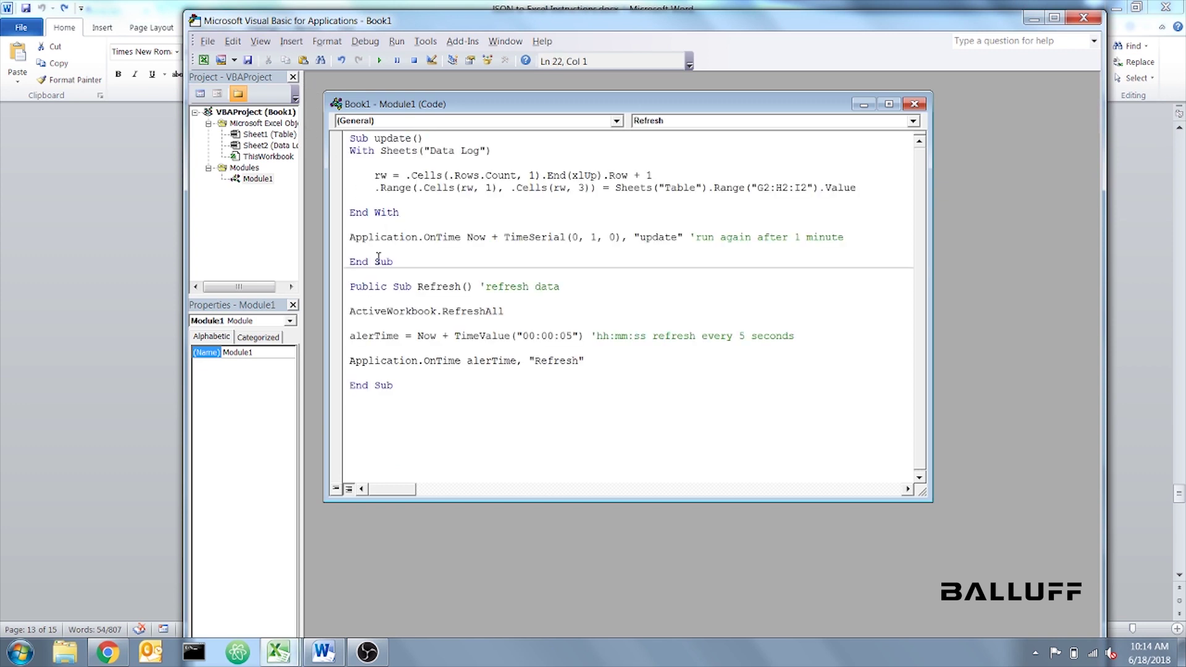
{"action": "left_click", "coordinate": [207, 40]}
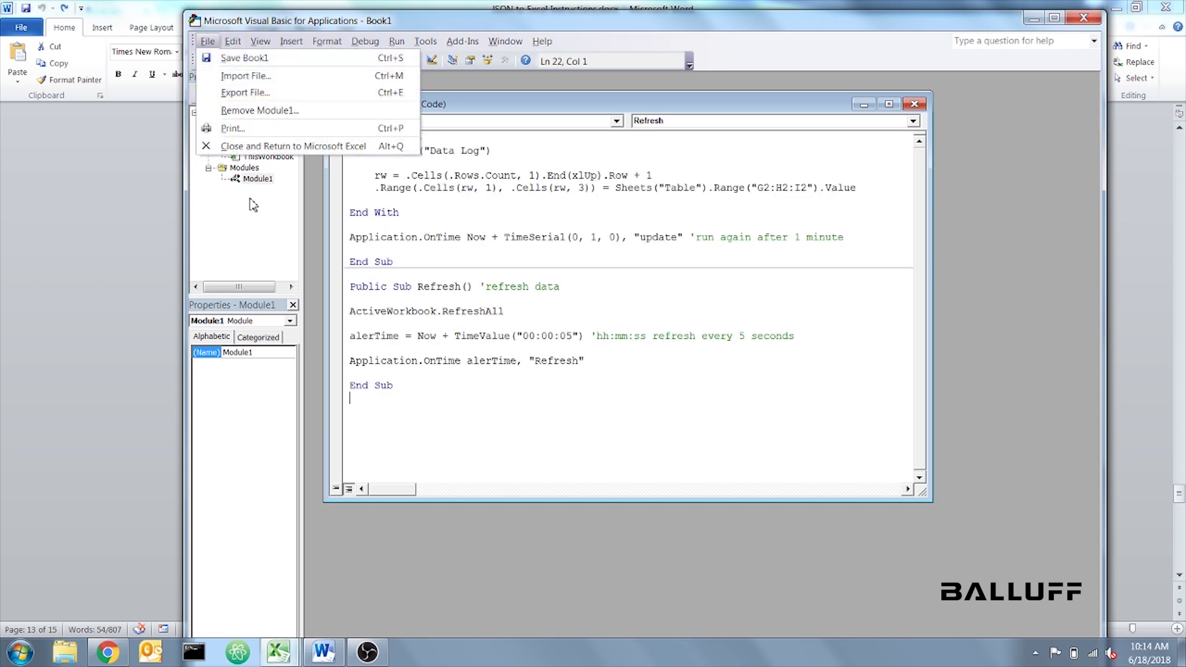
{"action": "left_click", "coordinate": [284, 146]}
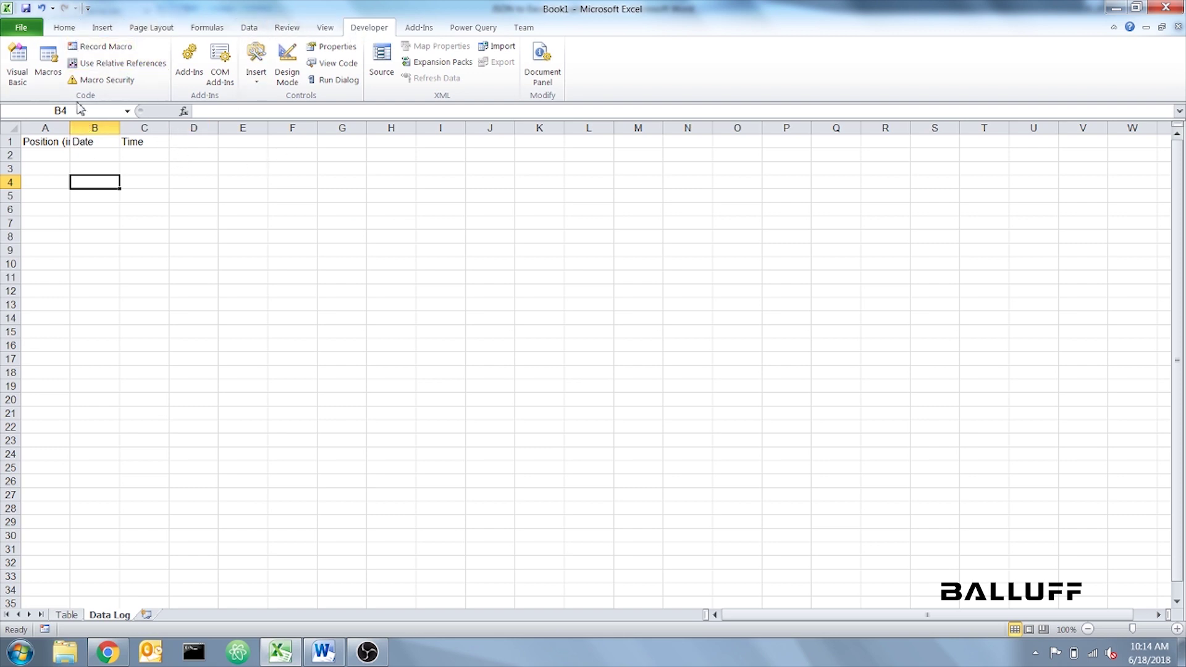
Run the Refresh macro, then the update macro to log a reading.
{"action": "left_click", "coordinate": [49, 62]}
{"action": "left_click", "coordinate": [333, 246]}
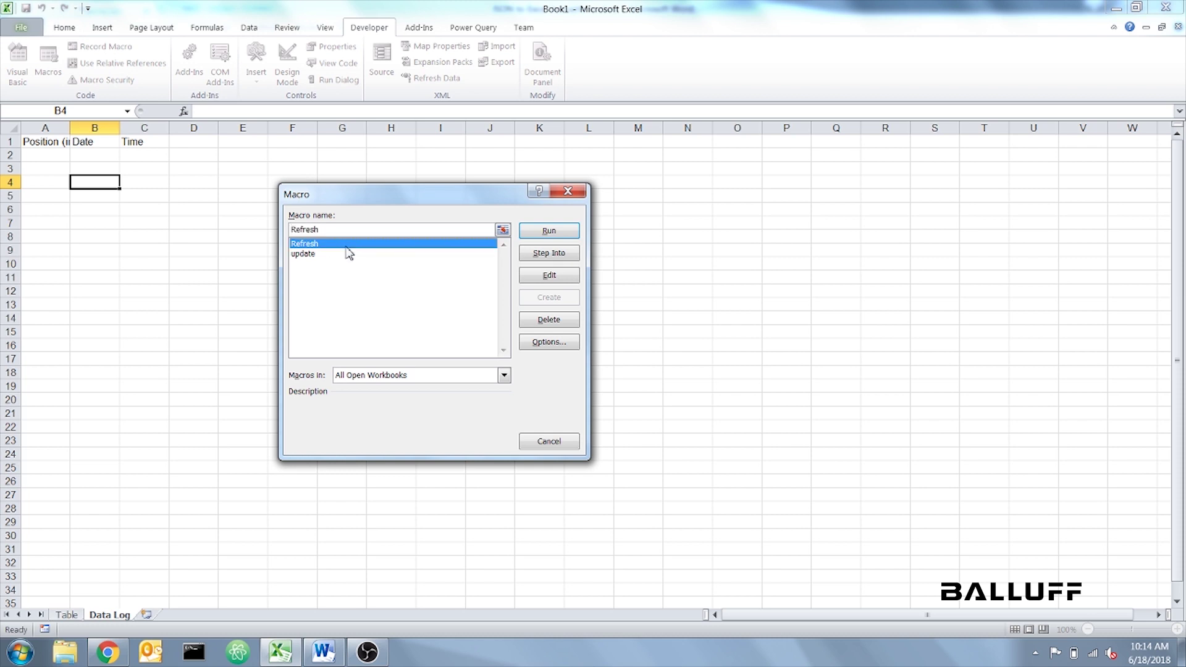
{"action": "left_click", "coordinate": [549, 230]}
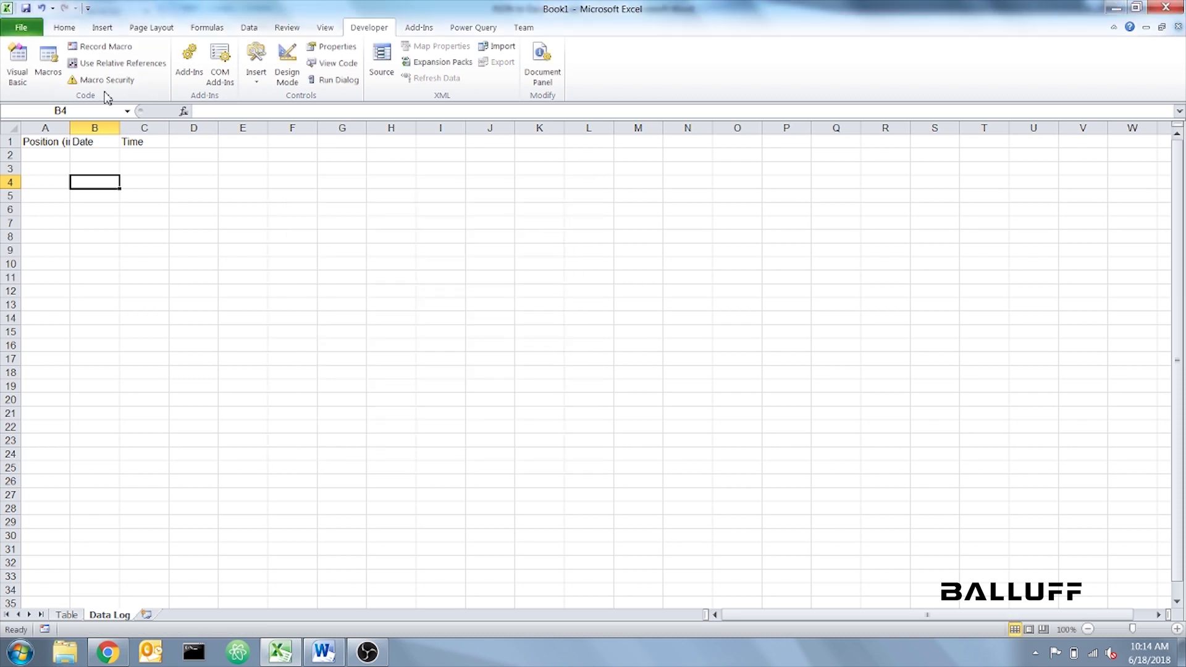
{"action": "left_click", "coordinate": [59, 65]}
{"action": "left_click", "coordinate": [325, 257]}
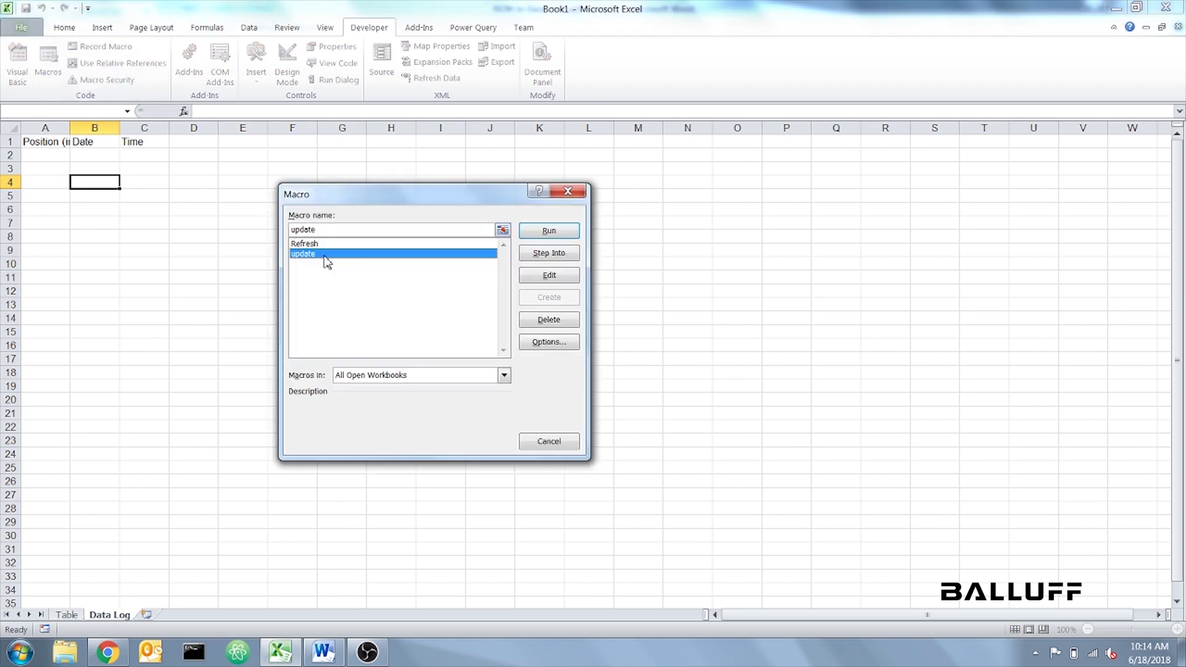
{"action": "left_click", "coordinate": [549, 237]}
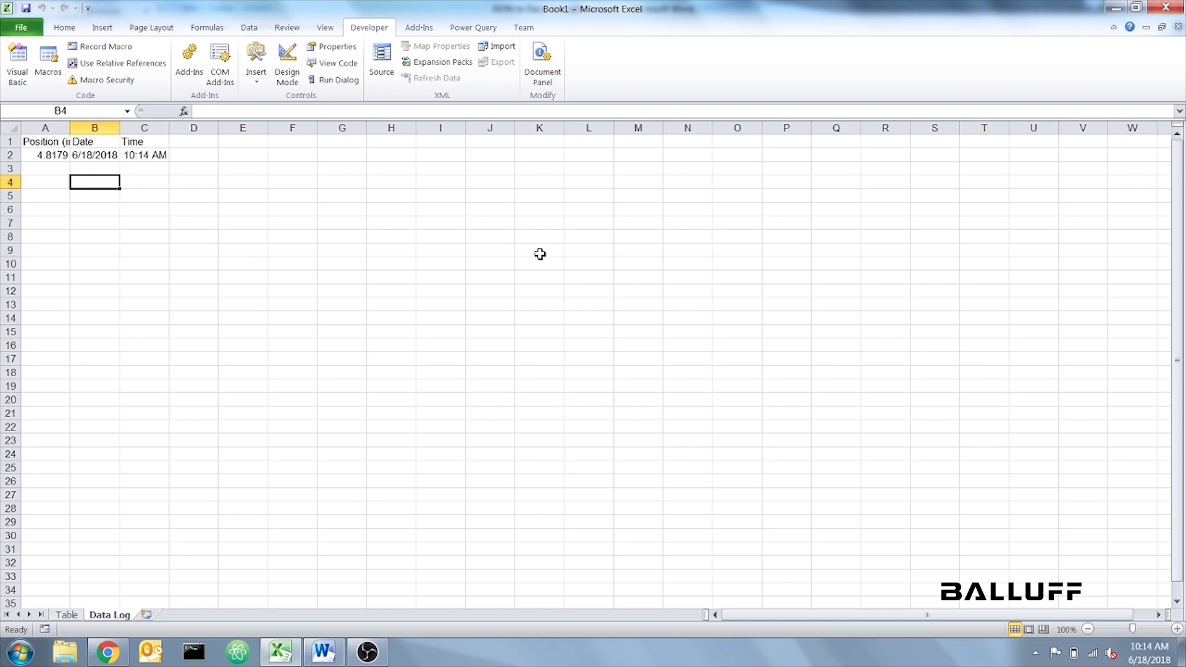
Check readings on the Table sheet, then autofit the Data Log columns.
{"action": "left_click", "coordinate": [79, 616]}
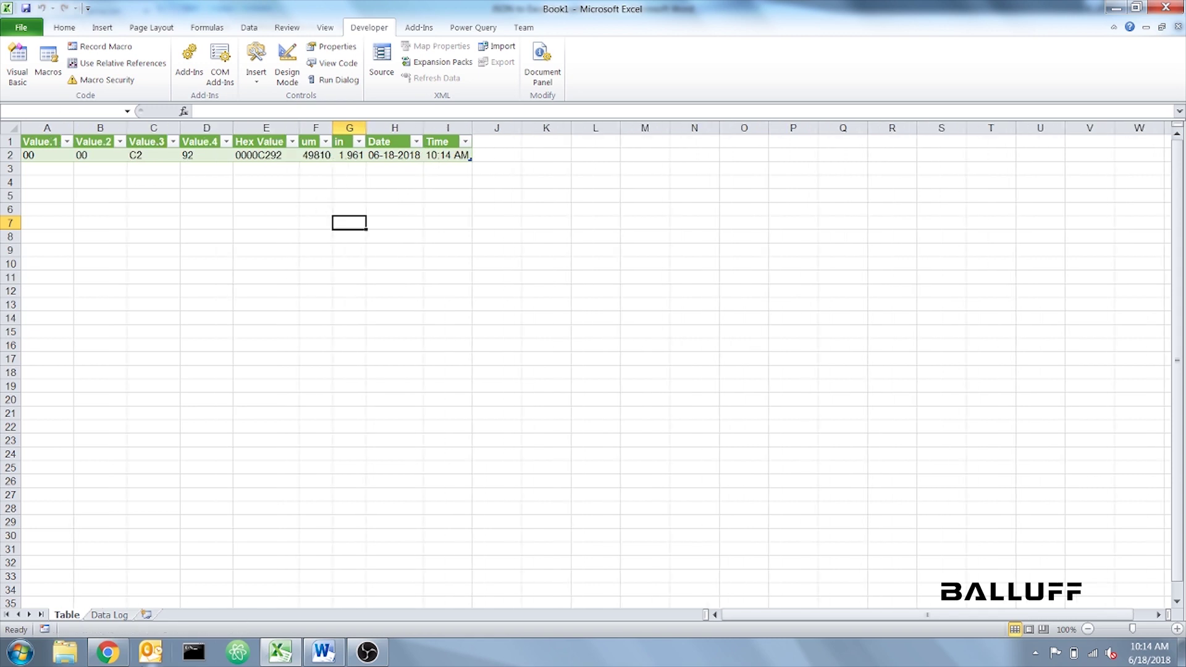
{"action": "left_click", "coordinate": [106, 615]}
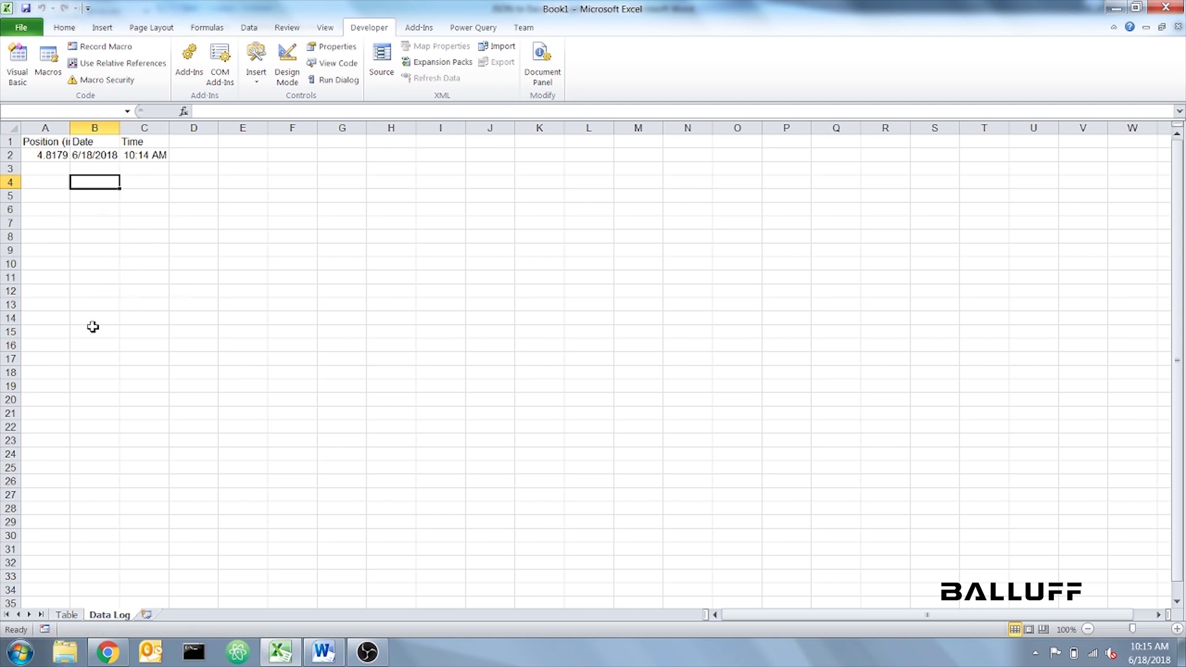
{"action": "left_click", "coordinate": [14, 128]}
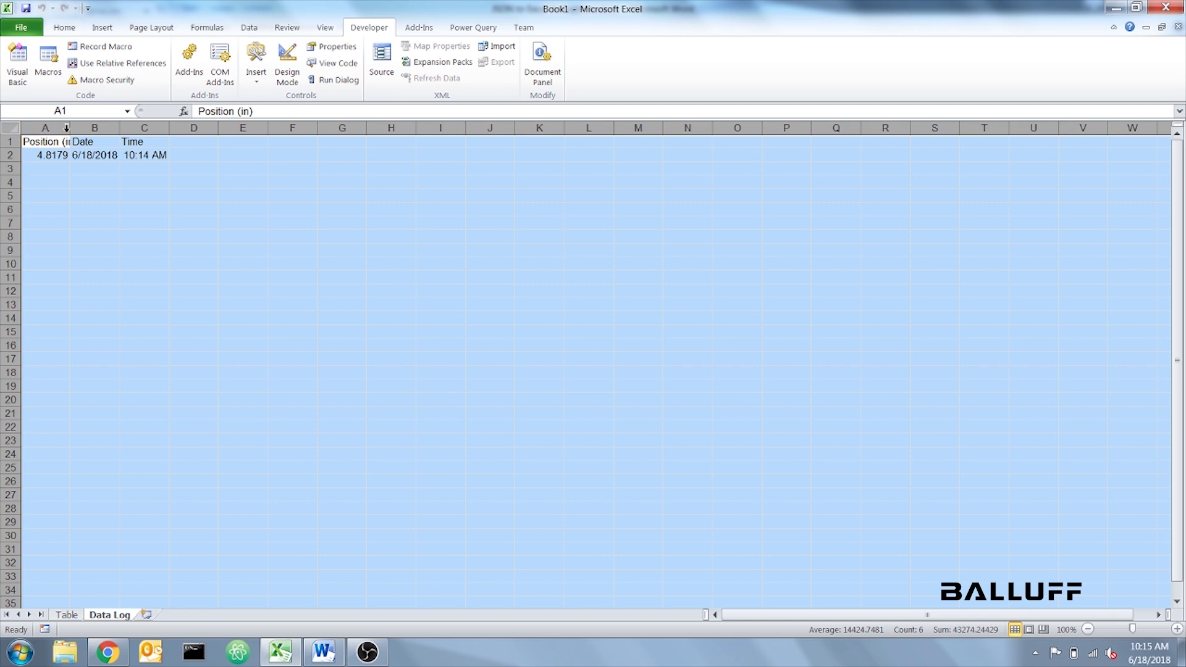
{"action": "double_click", "coordinate": [70, 128]}
{"action": "left_click", "coordinate": [45, 128]}
{"action": "left_click", "coordinate": [129, 198]}
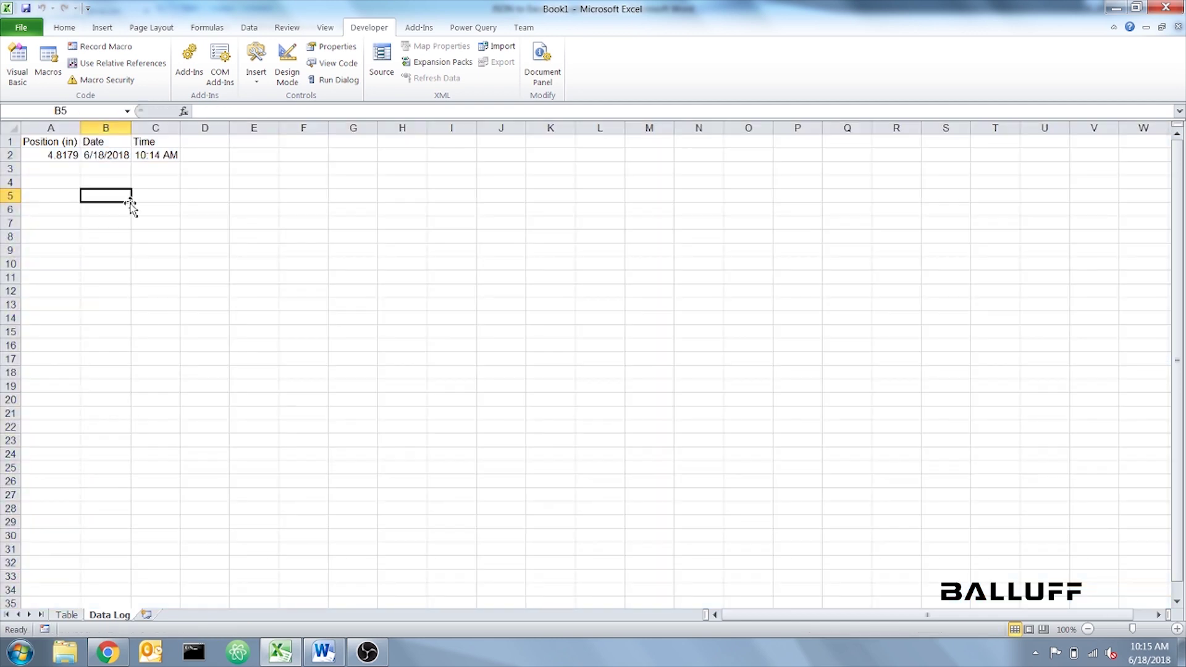